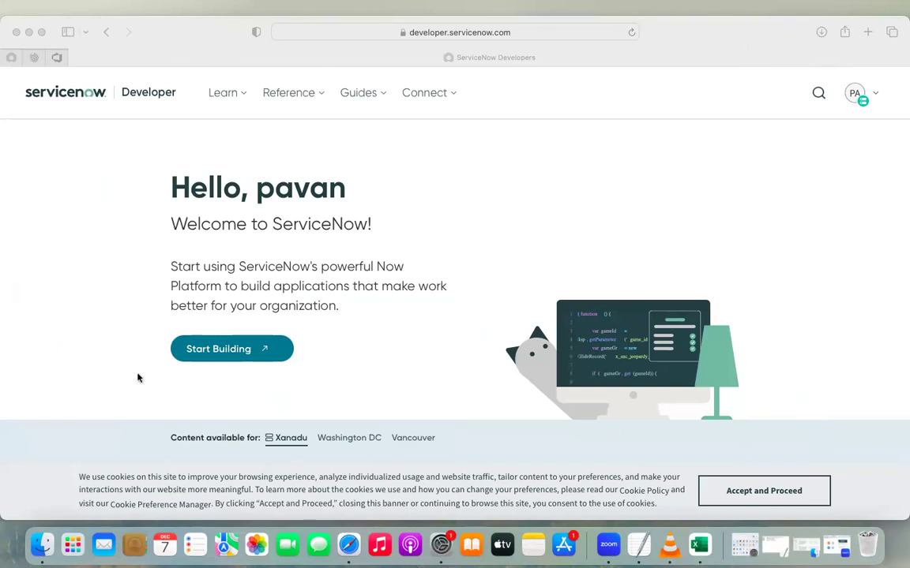
# - Start building in the developer instance, search all modules for "incident" and open Incident - Create New in a separate browser tab
pyautogui.click(262, 351)
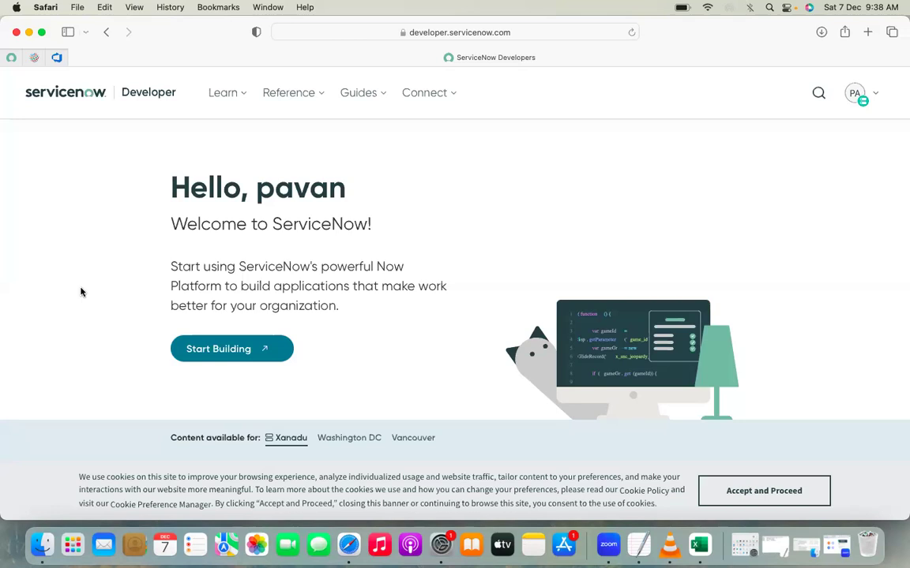
pyautogui.click(218, 348)
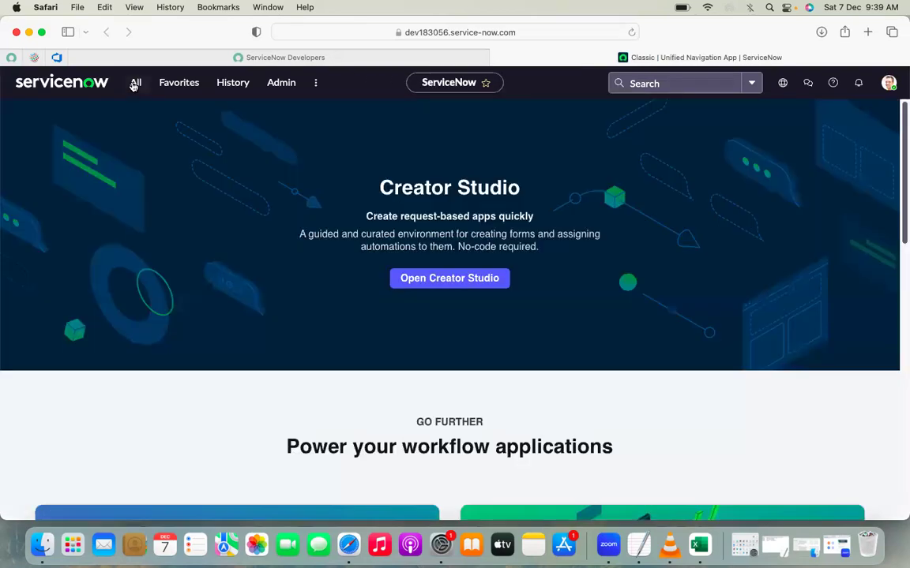
pyautogui.click(135, 90)
pyautogui.click(136, 89)
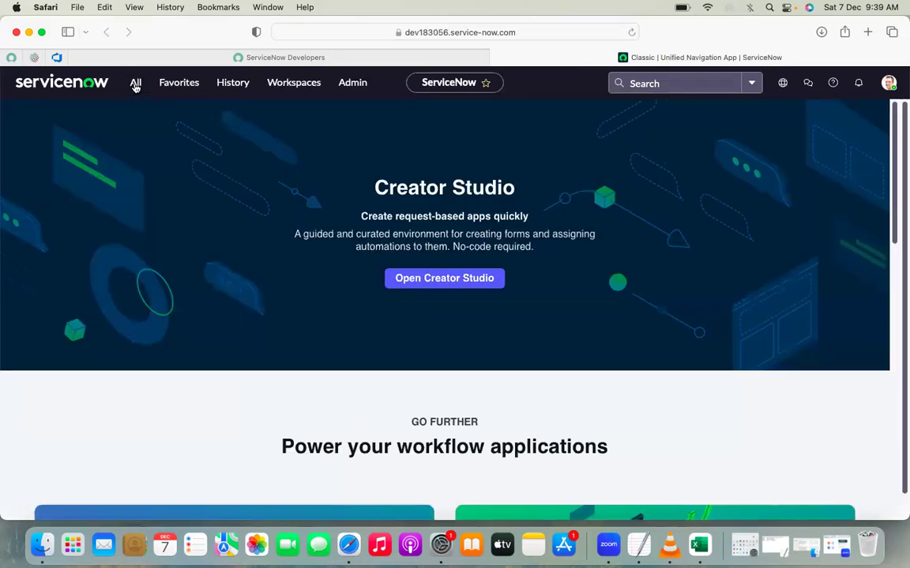
pyautogui.click(135, 87)
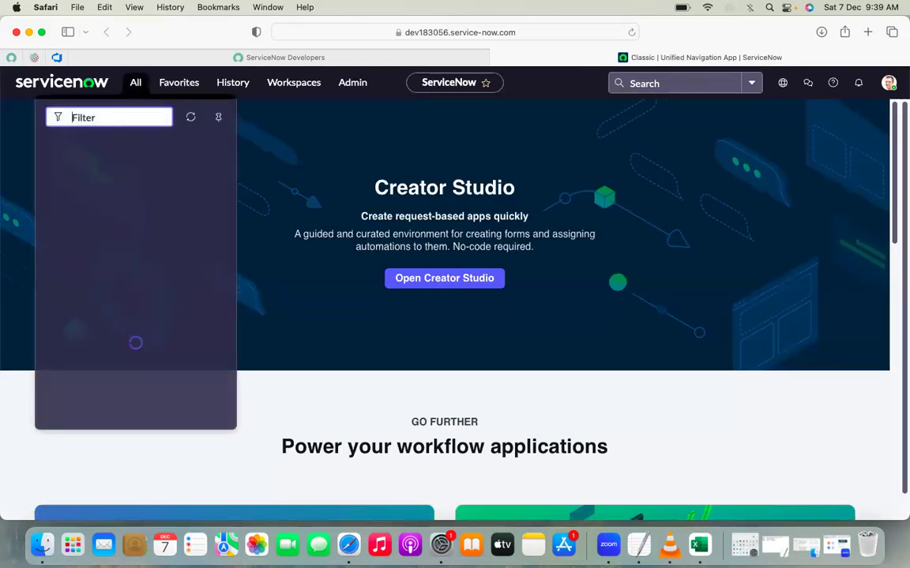
pyautogui.write('incident')
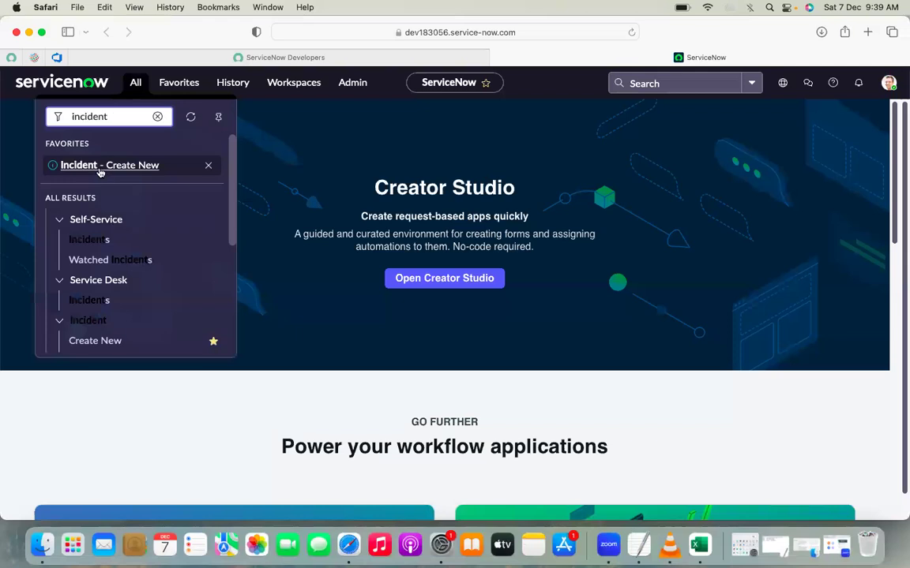
pyautogui.keyDown('super'); pyautogui.click(100, 173); pyautogui.keyUp('super')
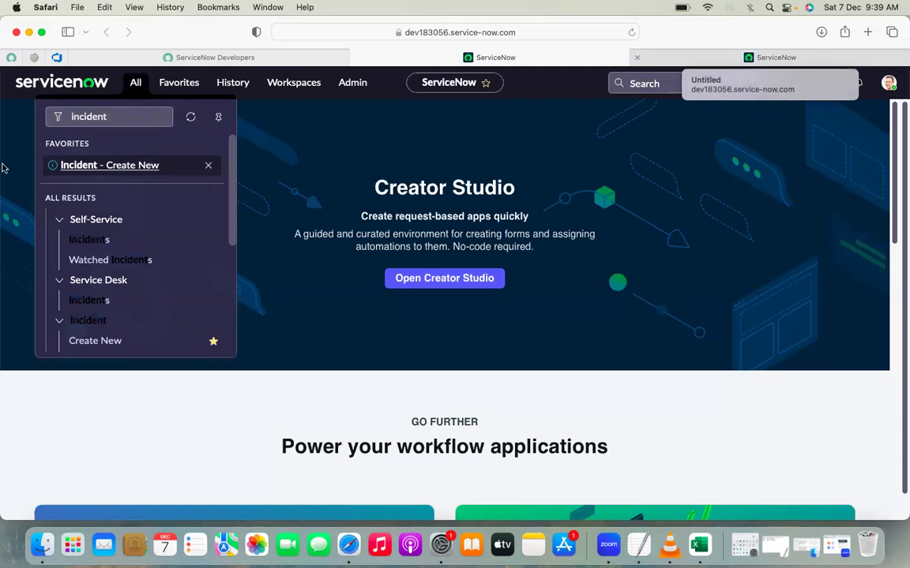
# - Open the incident table's list with incident.LIST and load the test123 incident in a separate browser tab
pyautogui.click(141, 116)
pyautogui.write('.LIST')
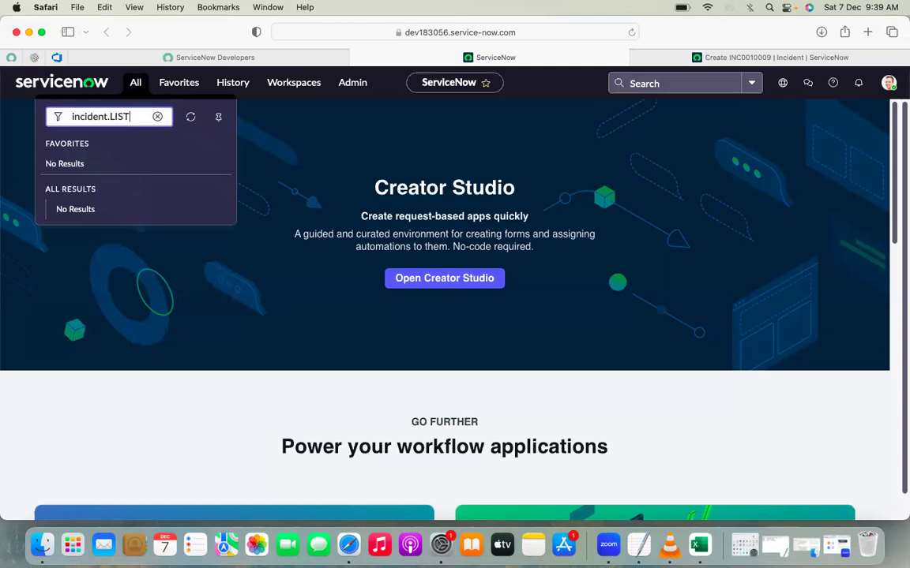
pyautogui.press('Return')
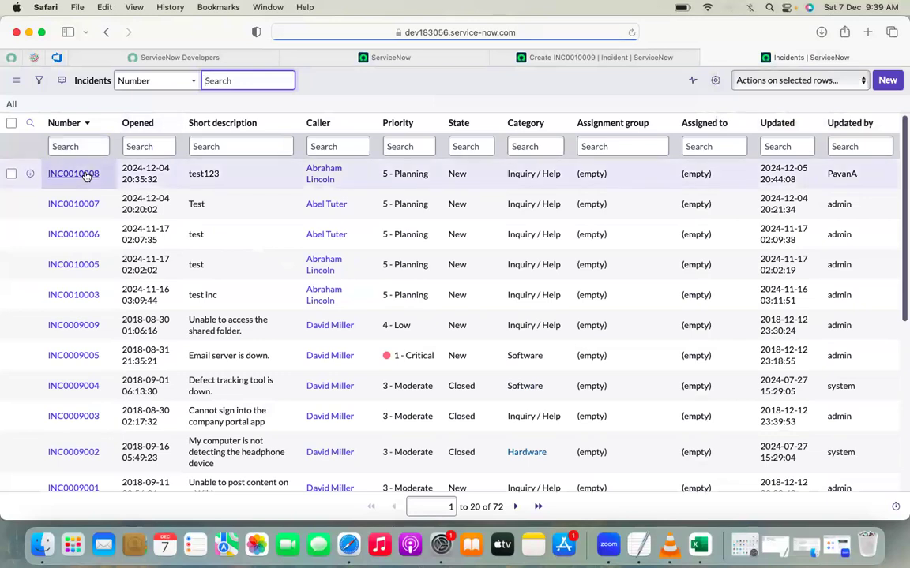
pyautogui.keyDown('super'); pyautogui.click(87, 173); pyautogui.keyUp('super')
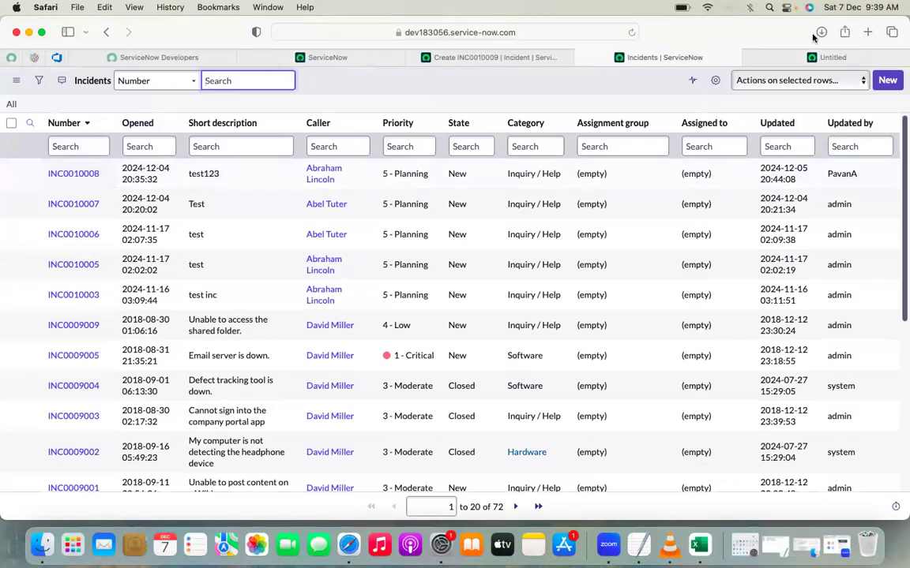
pyautogui.click(776, 55)
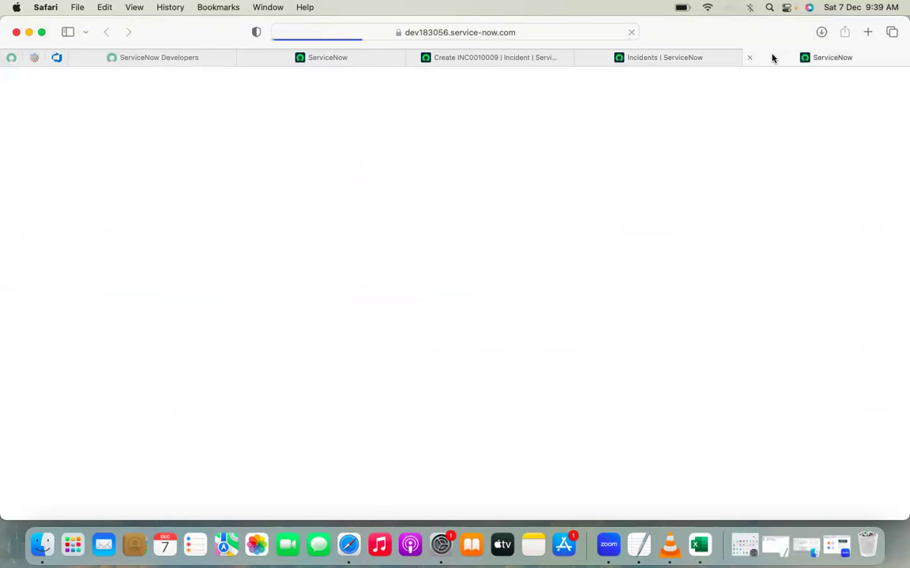
pyautogui.click(671, 60)
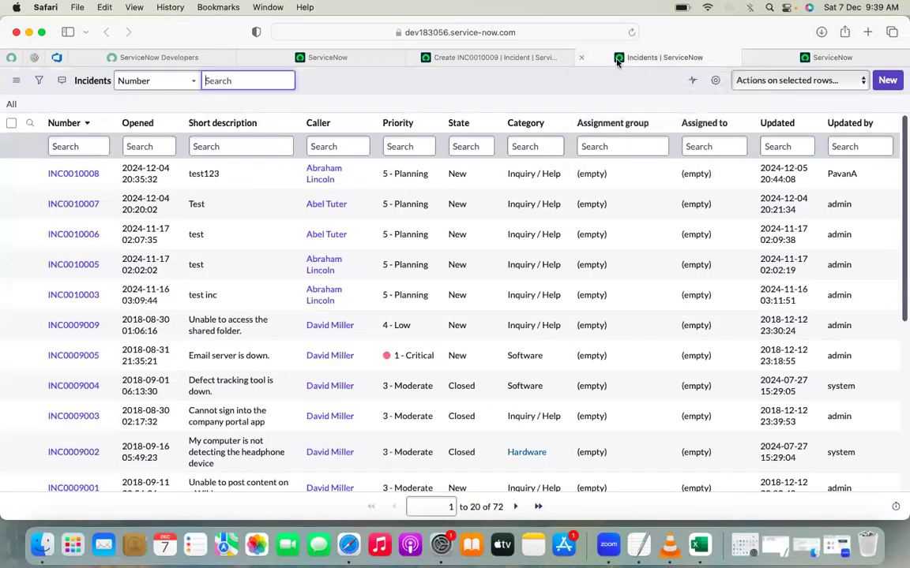
# - Examine the blank new incident form from its main fields to its notes section and compare it with the existing test123 incident
pyautogui.click(513, 57)
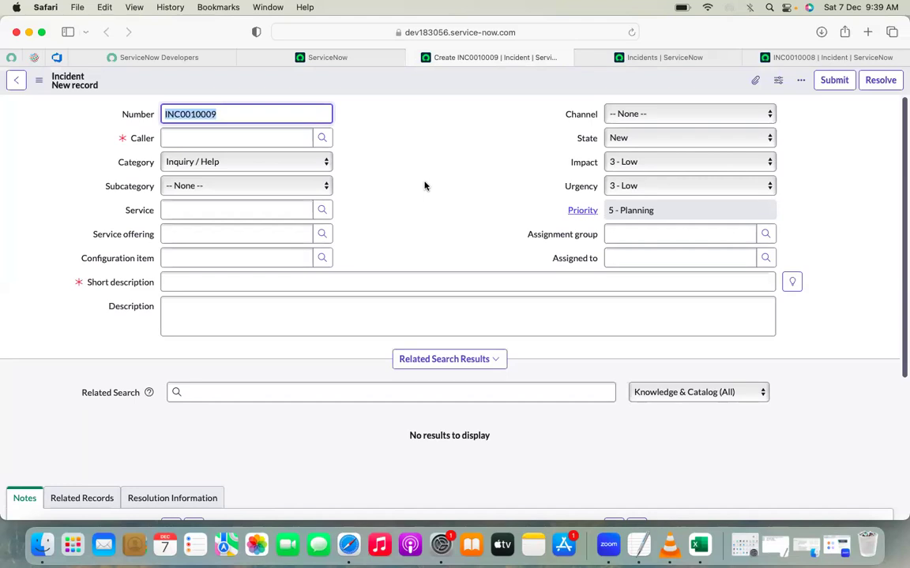
pyautogui.scroll(-5, 424, 186)
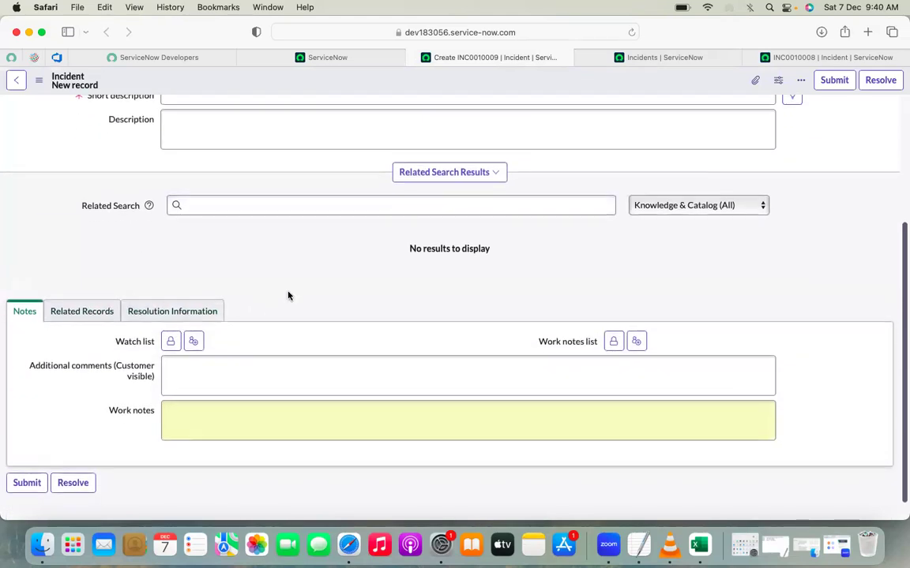
pyautogui.scroll(5, 288, 296)
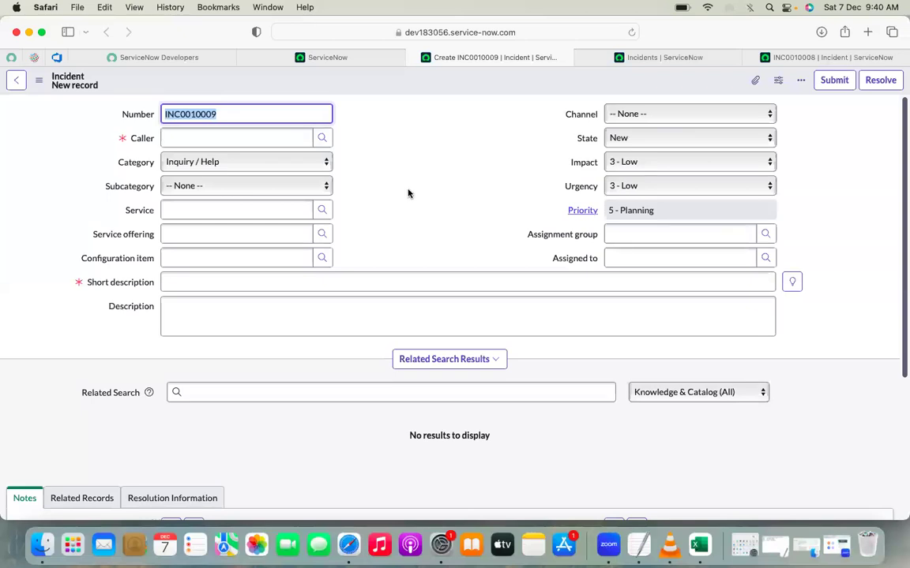
pyautogui.click(794, 60)
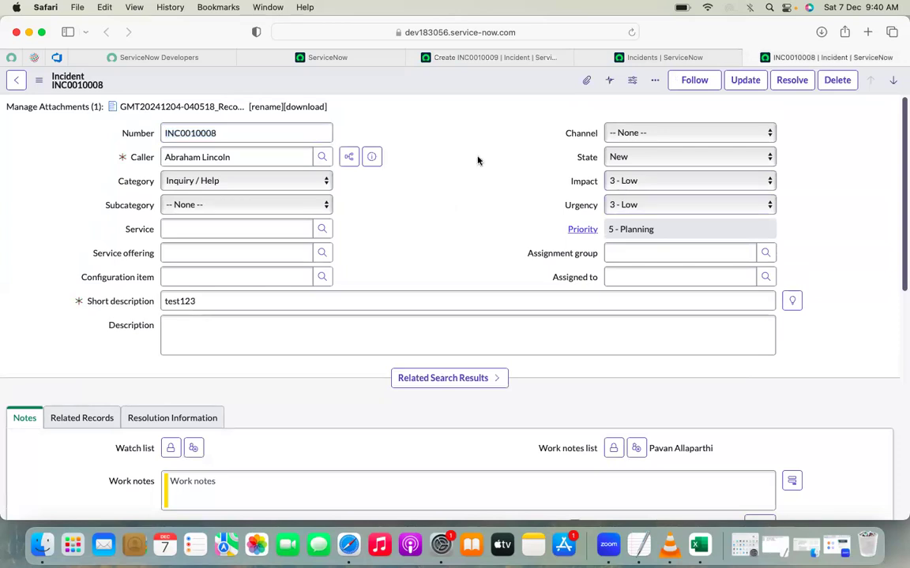
pyautogui.click(499, 60)
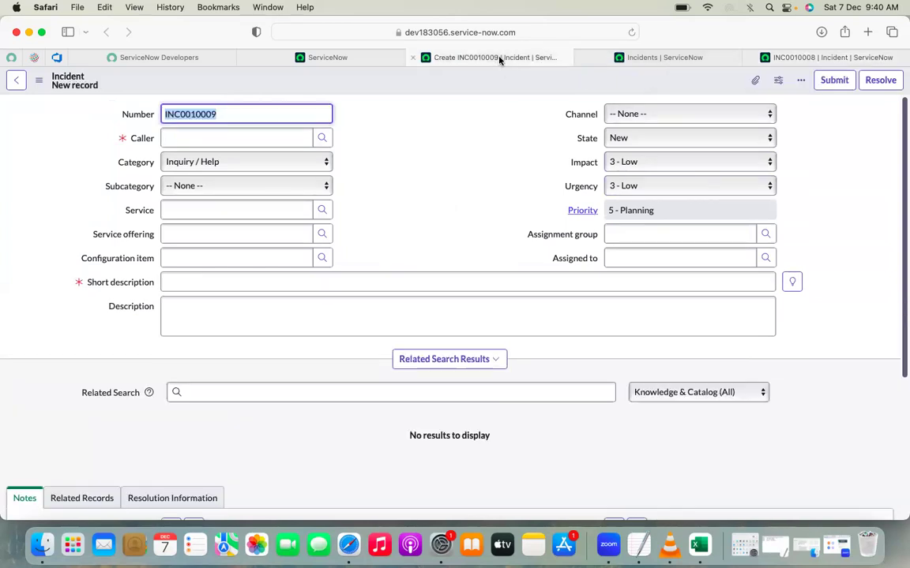
pyautogui.click(399, 213)
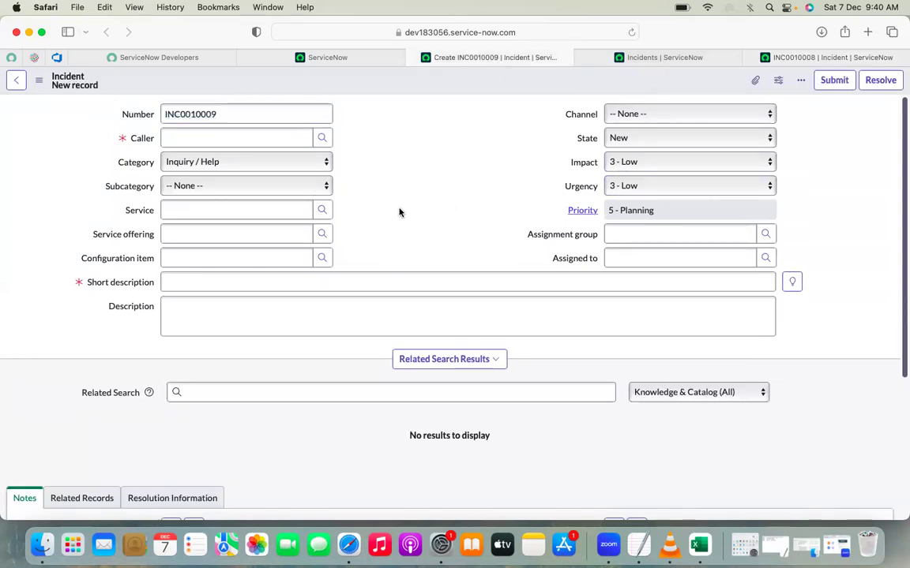
pyautogui.scroll(-5, 398, 213)
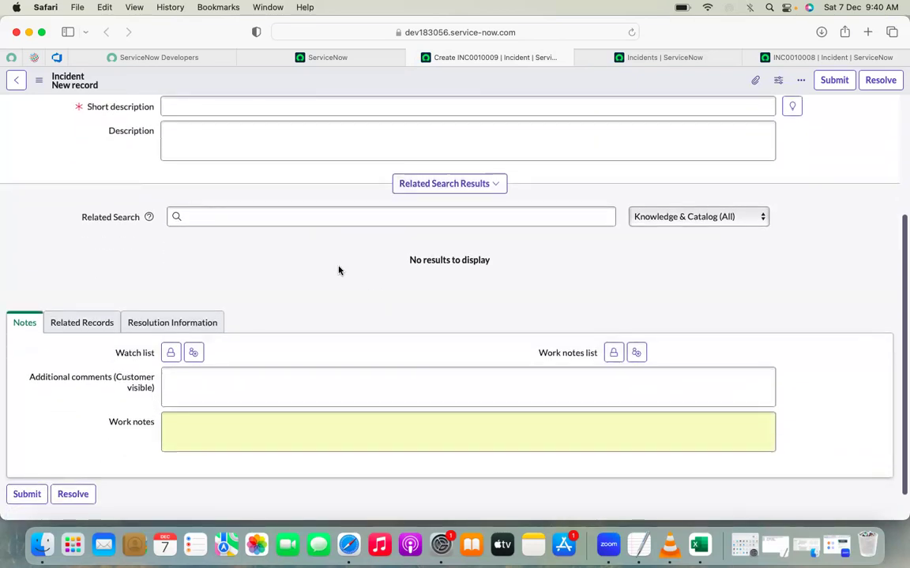
pyautogui.scroll(5, 339, 271)
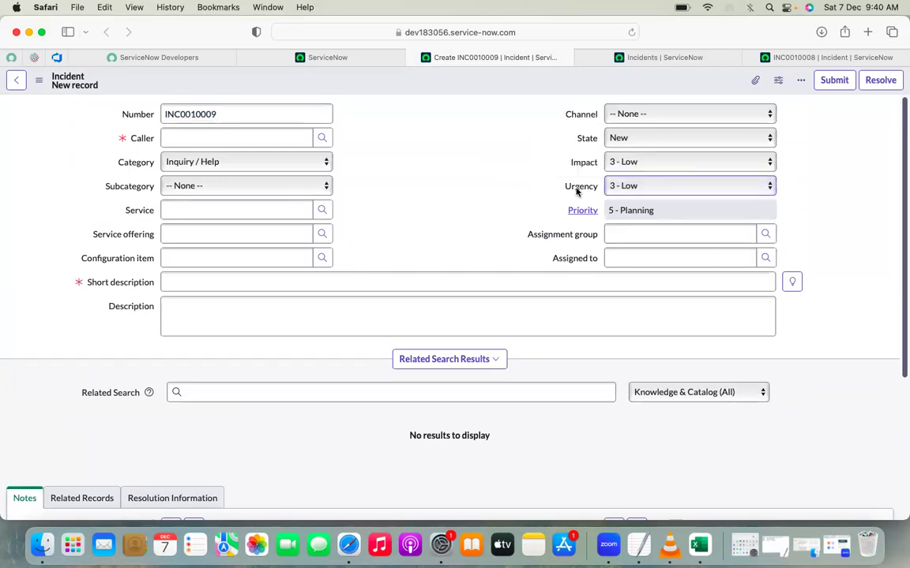
# - Review the Assignment group and Assigned to fields on the new incident form
pyautogui.click(566, 235)
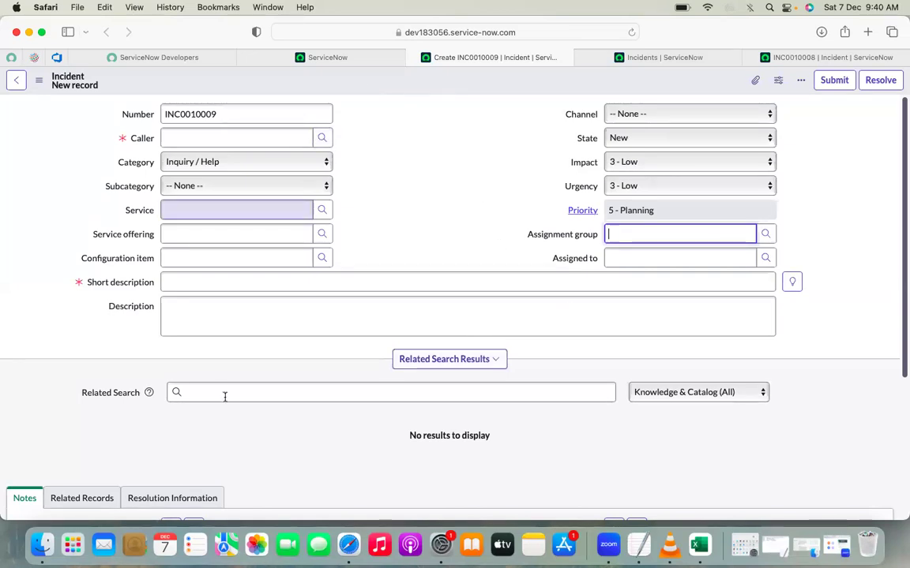
pyautogui.click(95, 331)
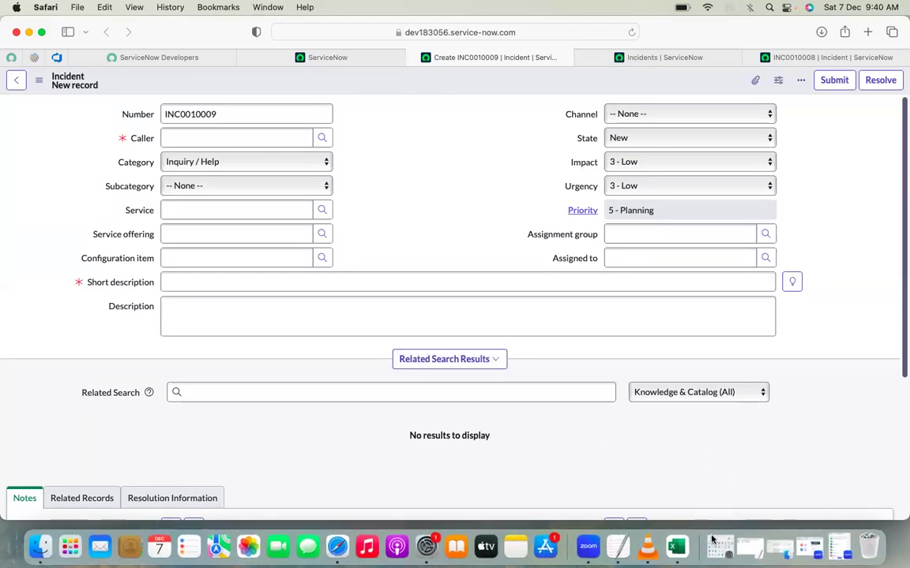
pyautogui.click(540, 235)
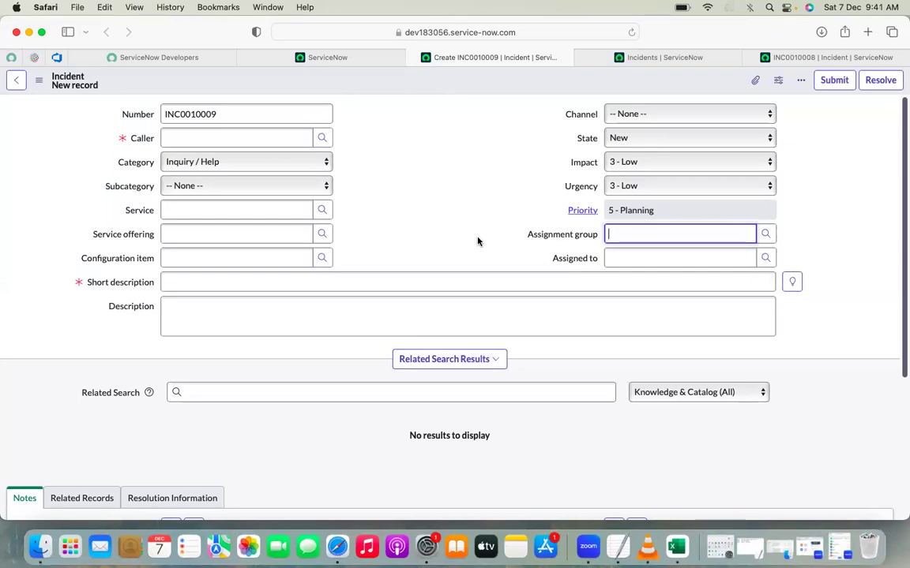
pyautogui.click(558, 260)
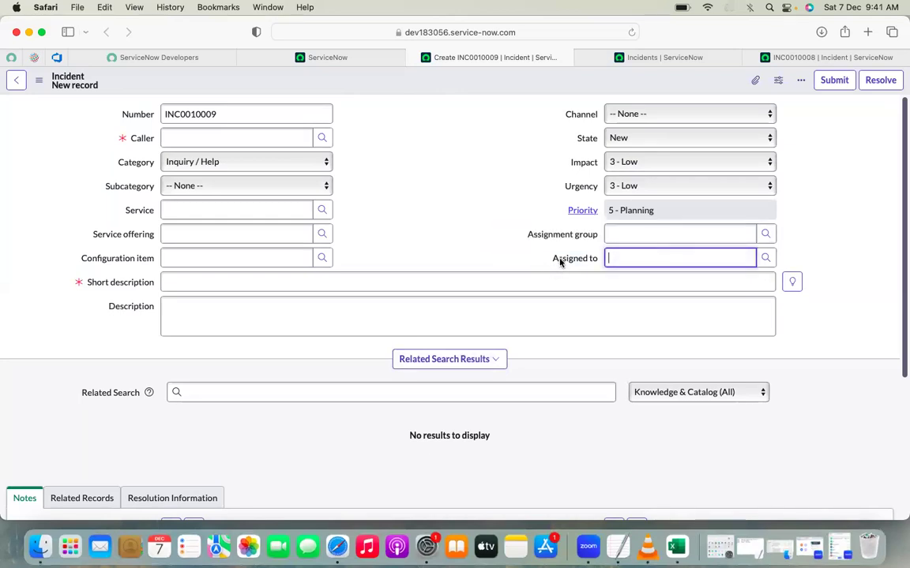
pyautogui.click(536, 238)
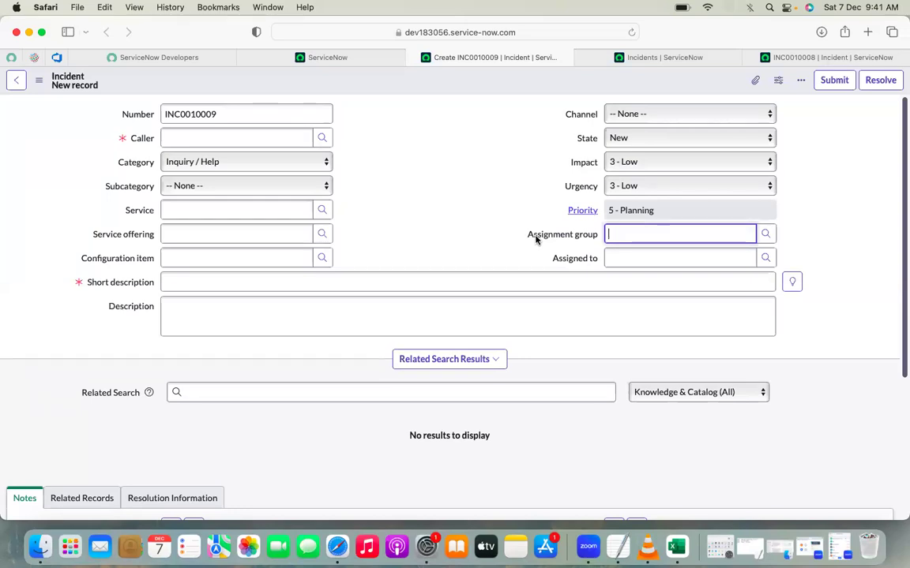
# - Look through the existing test123 incident, including its notes, activities, related links and related lists
pyautogui.click(842, 58)
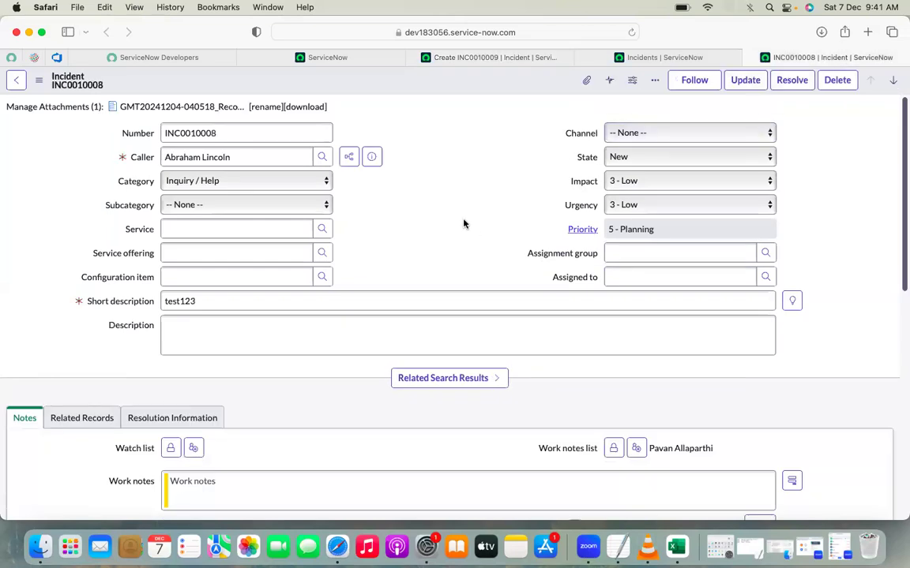
pyautogui.scroll(-10, 463, 221)
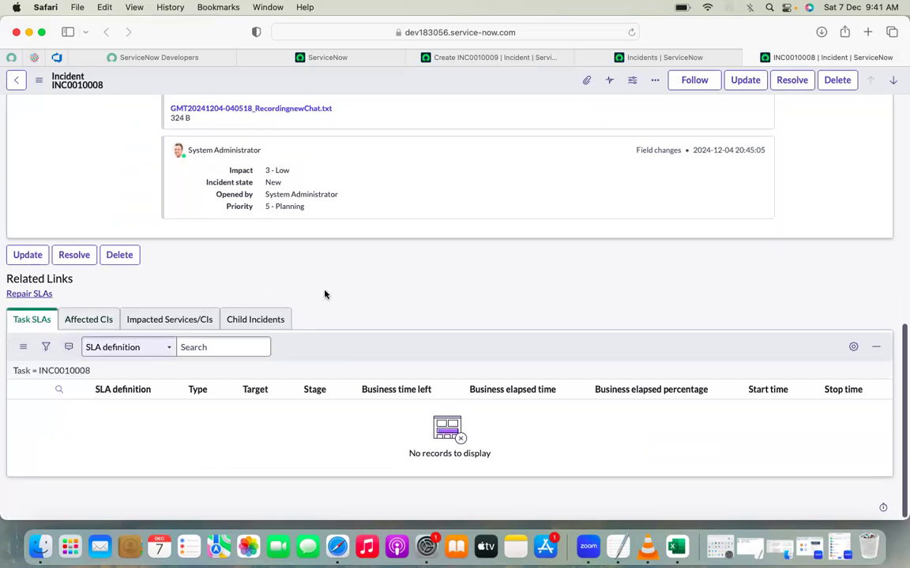
pyautogui.scroll(5, 327, 295)
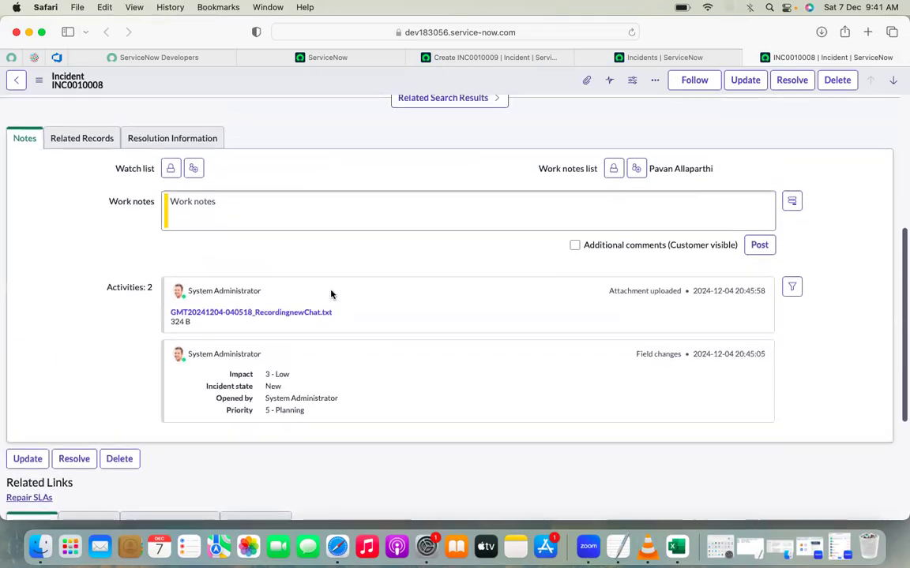
pyautogui.scroll(4, 90, 143)
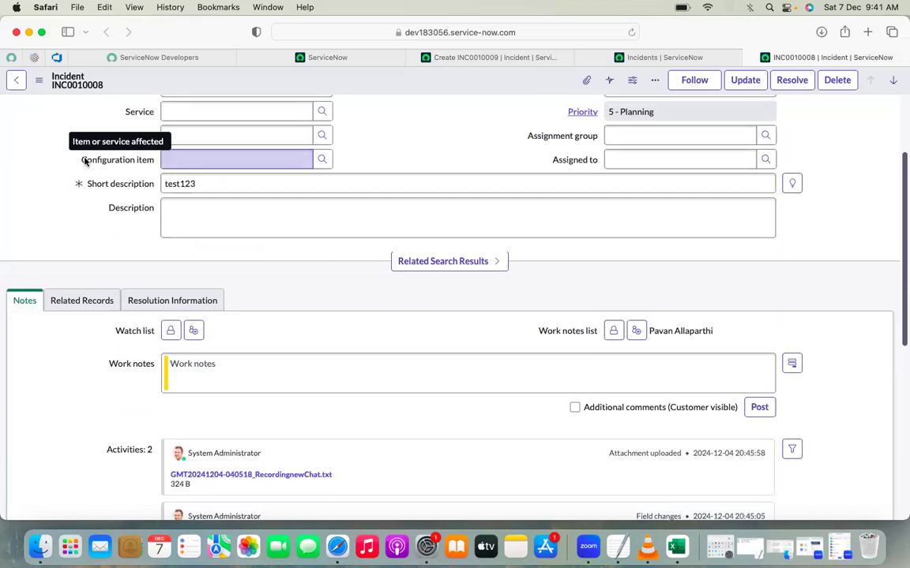
# - Open the dictionary entry of the incident's Configuration item field, review its column and reference settings, and go back to the incident
pyautogui.click(84, 160)
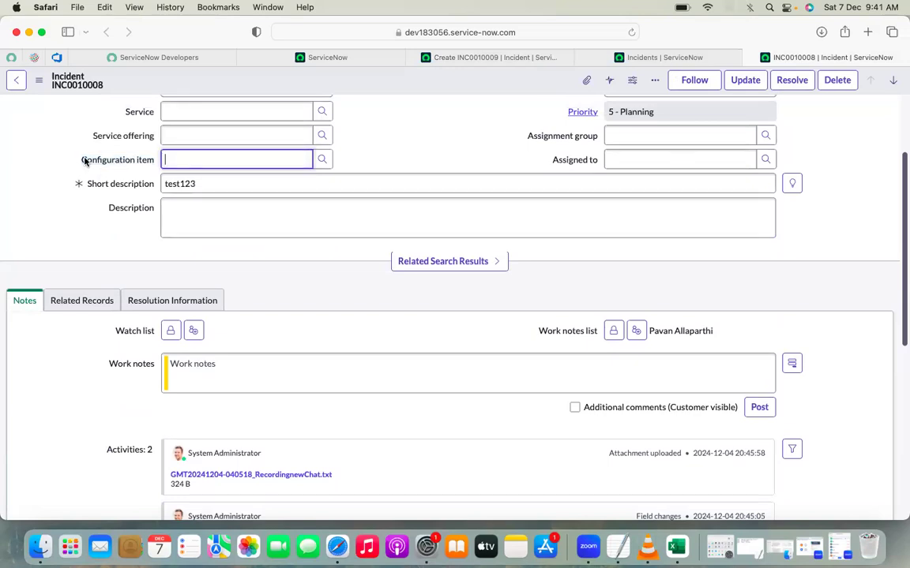
pyautogui.rightClick(85, 160)
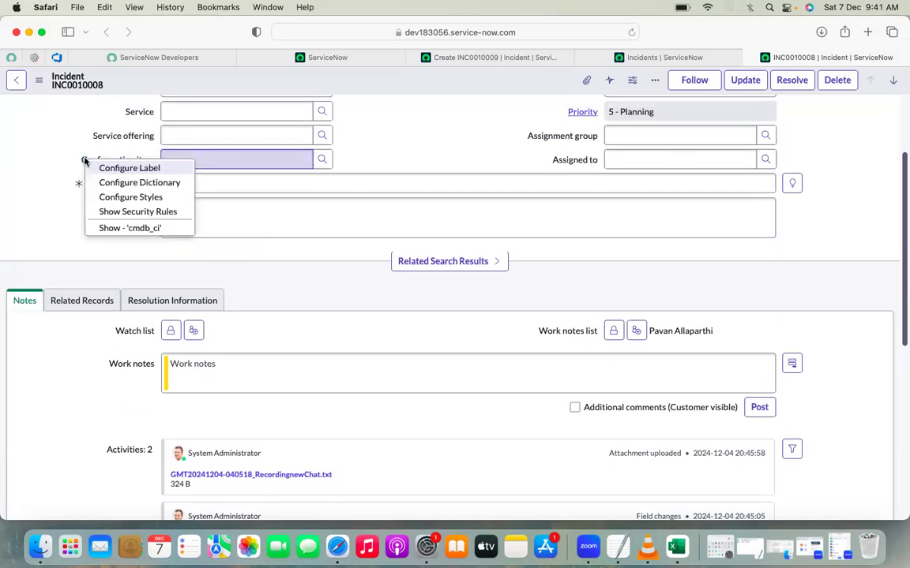
pyautogui.click(122, 183)
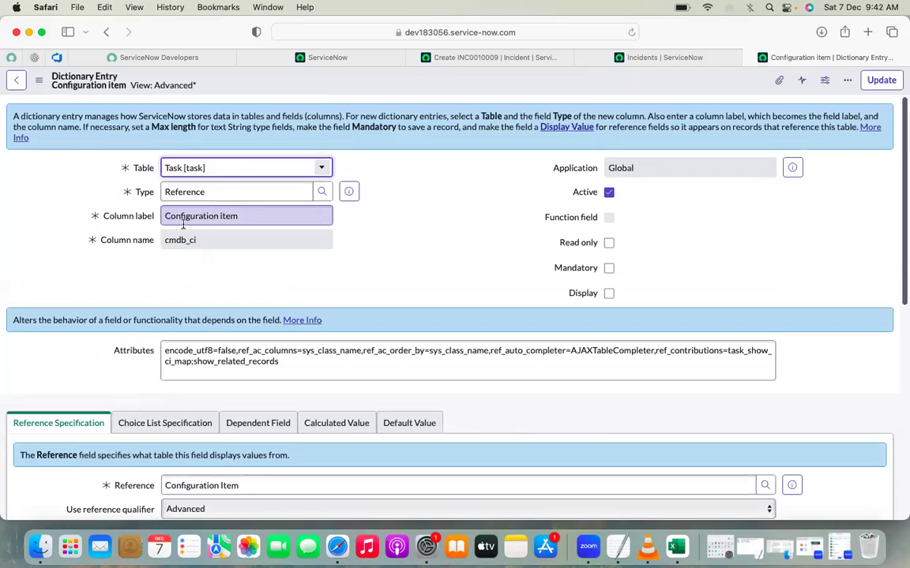
pyautogui.moveTo(143, 229)
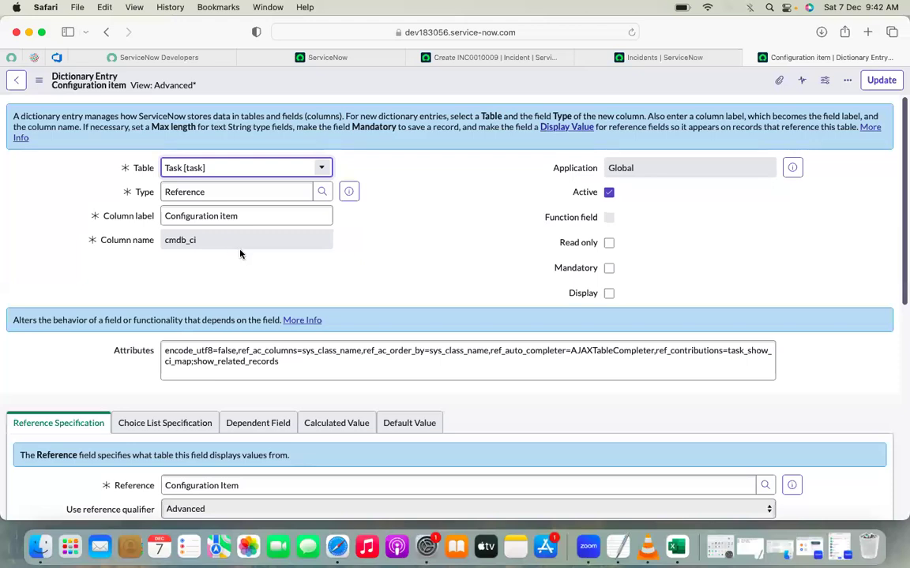
pyautogui.scroll(-3, 240, 255)
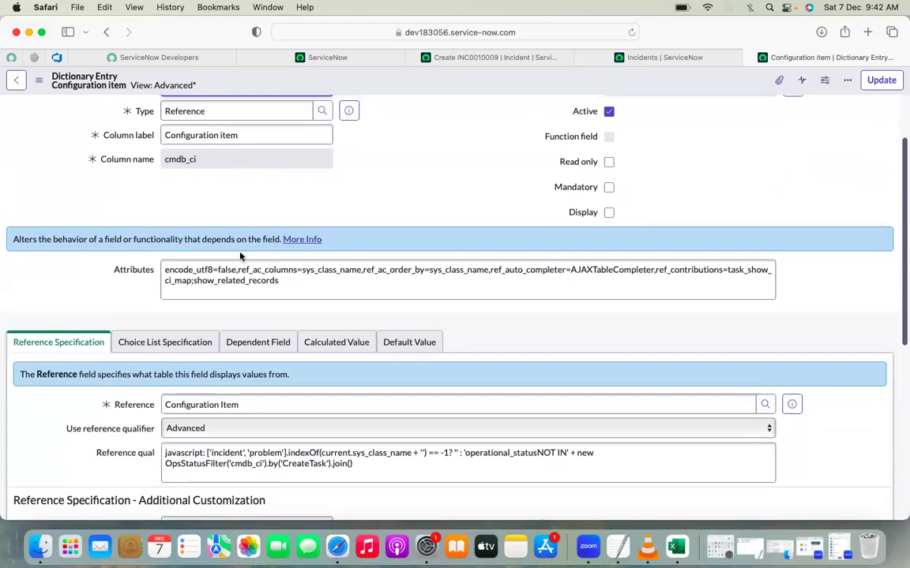
pyautogui.scroll(3, 241, 254)
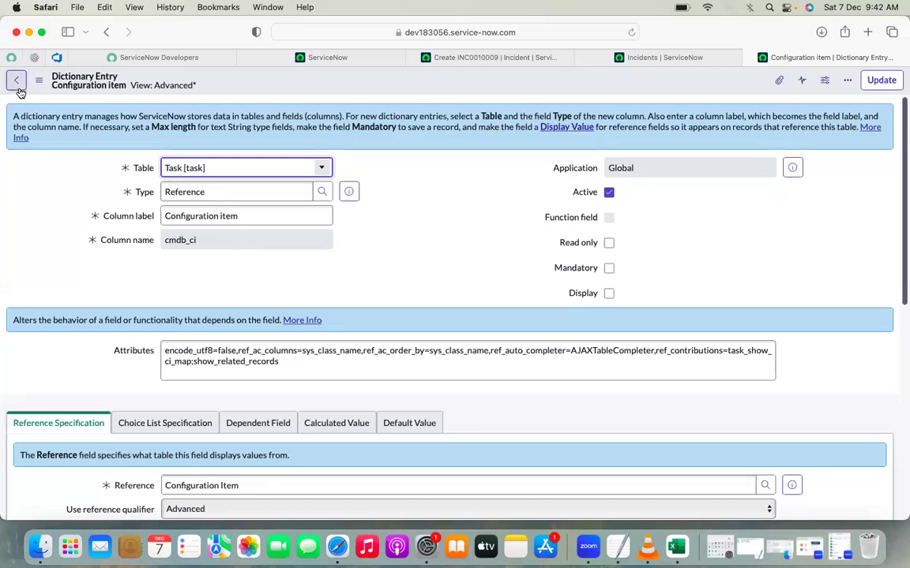
pyautogui.click(17, 84)
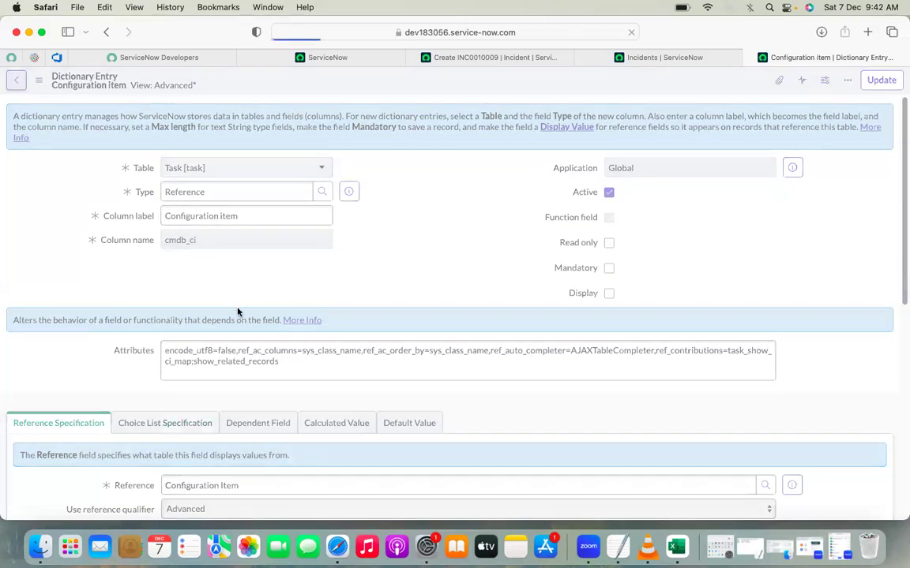
# - Look through the documentation linked from the test123 incident's Repair SLAs prompt and dismiss the prompt without running the repair
pyautogui.scroll(-5, 102, 299)
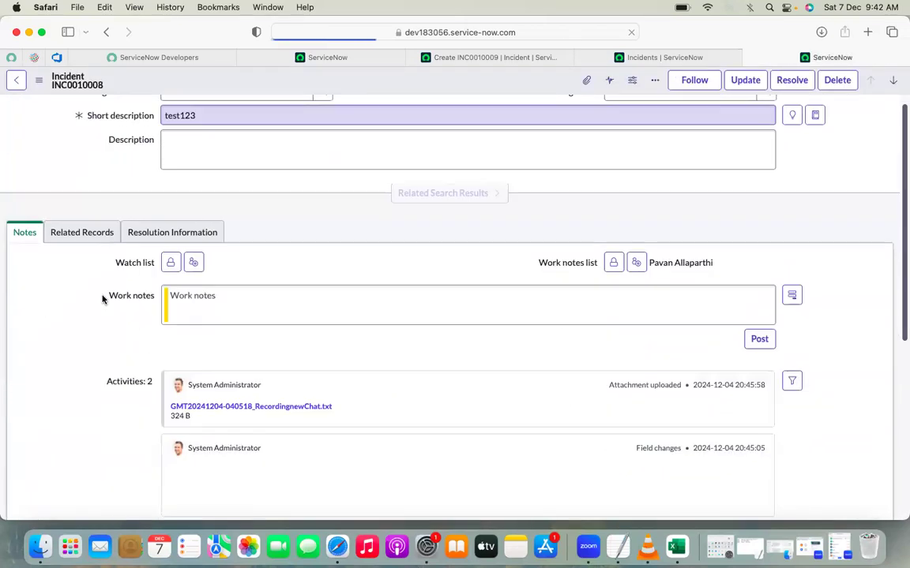
pyautogui.scroll(-7, 102, 298)
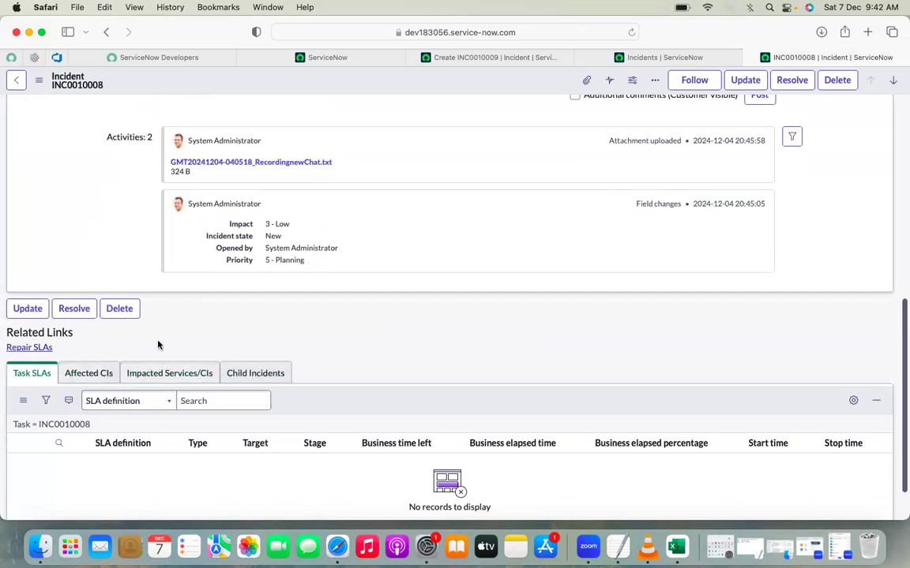
pyautogui.scroll(3, 158, 345)
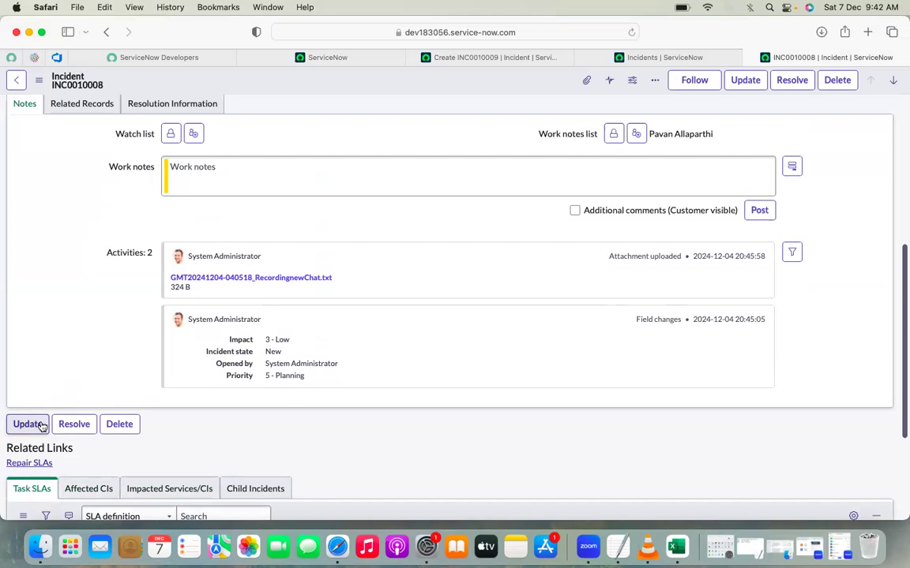
pyautogui.click(41, 466)
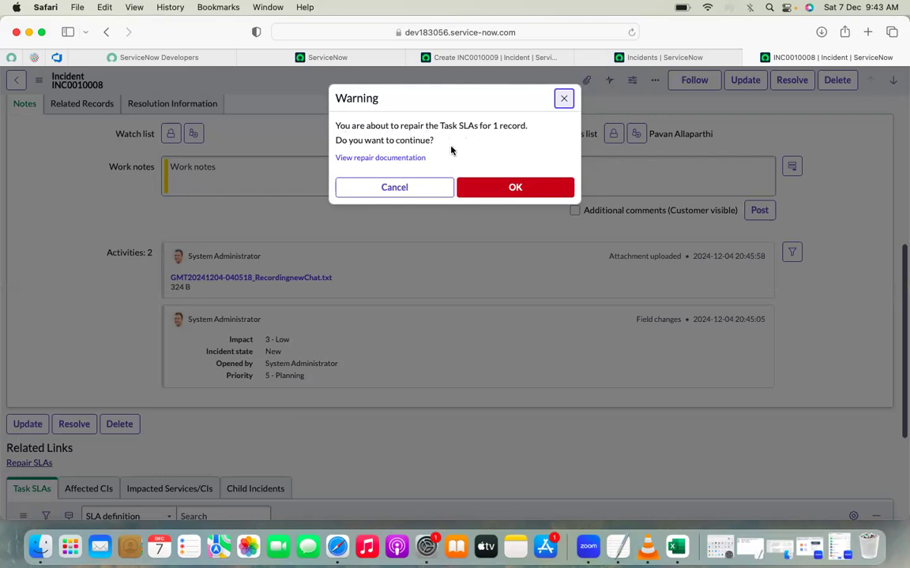
pyautogui.click(398, 159)
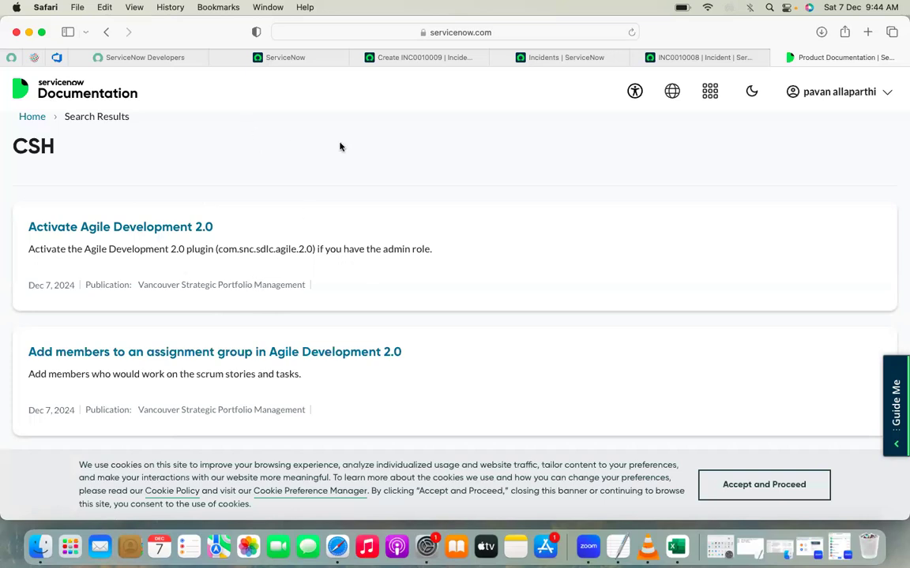
pyautogui.scroll(-3, 458, 301)
pyautogui.scroll(3, 459, 300)
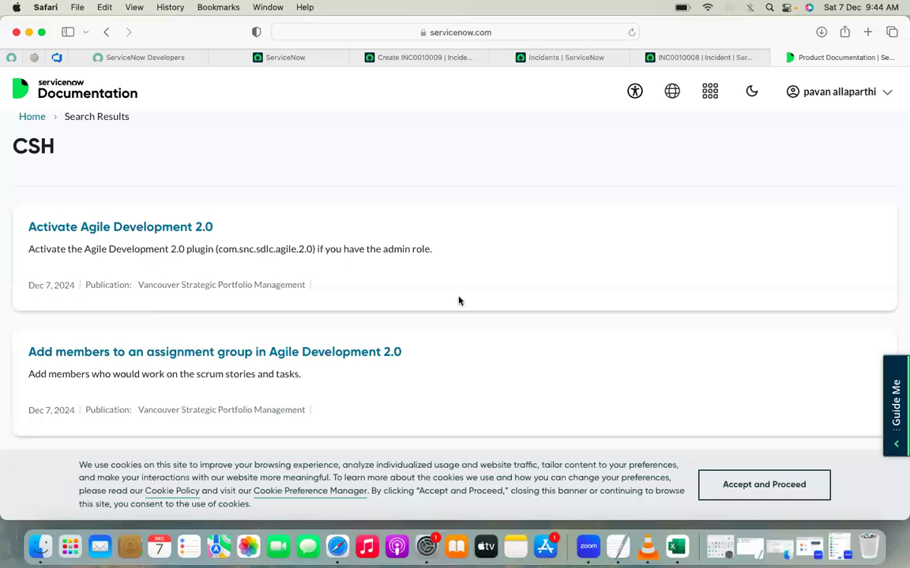
pyautogui.click(777, 58)
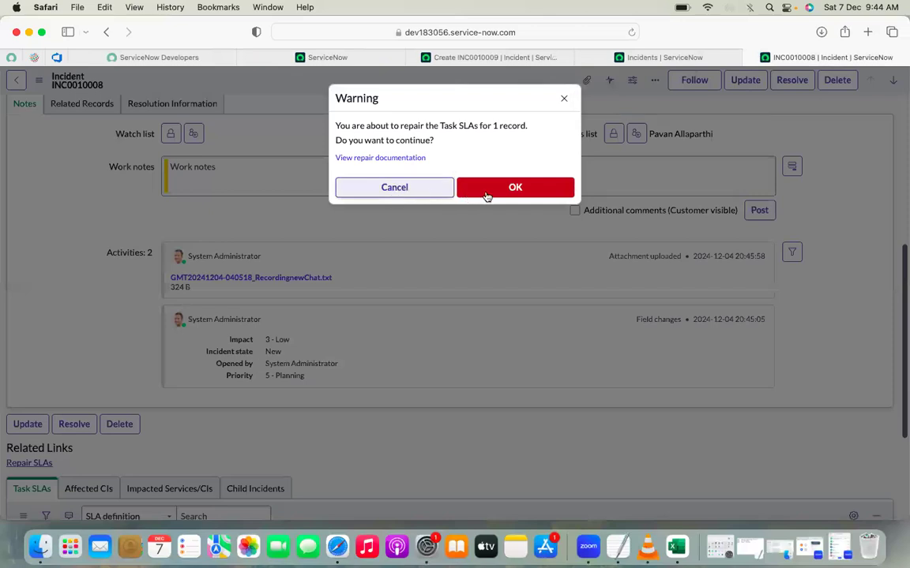
pyautogui.click(564, 99)
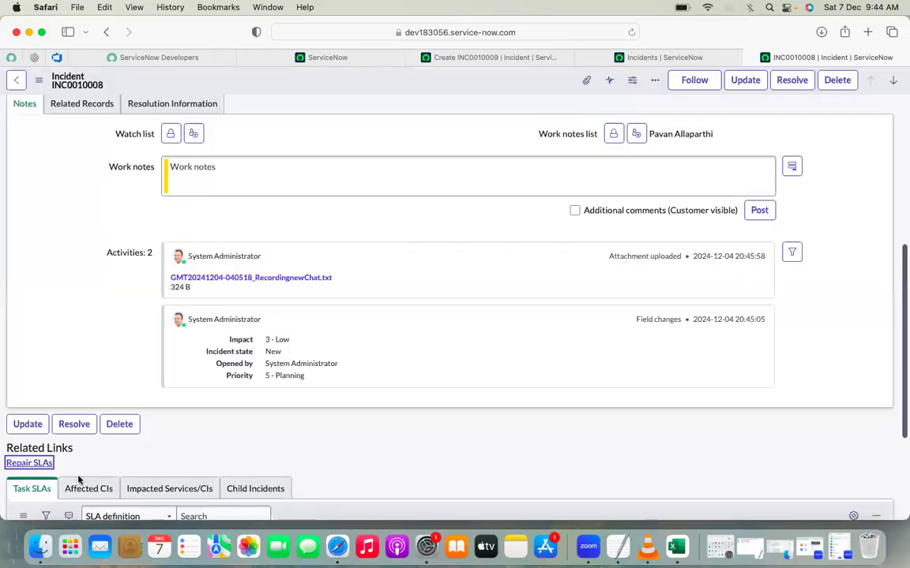
# - Open the related lists configuration of the Incident form from the test123 incident
pyautogui.click(134, 461)
pyautogui.scroll(-2, 126, 442)
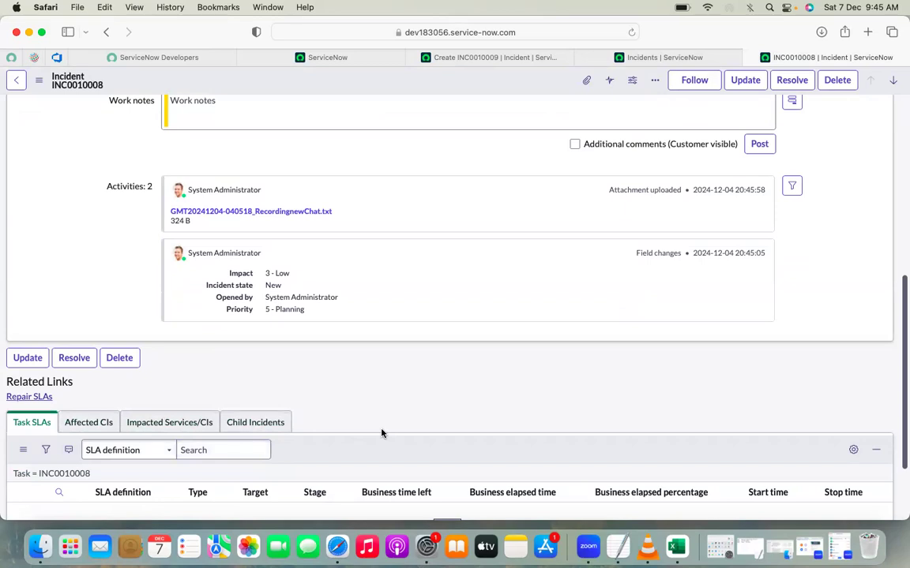
pyautogui.scroll(5, 381, 433)
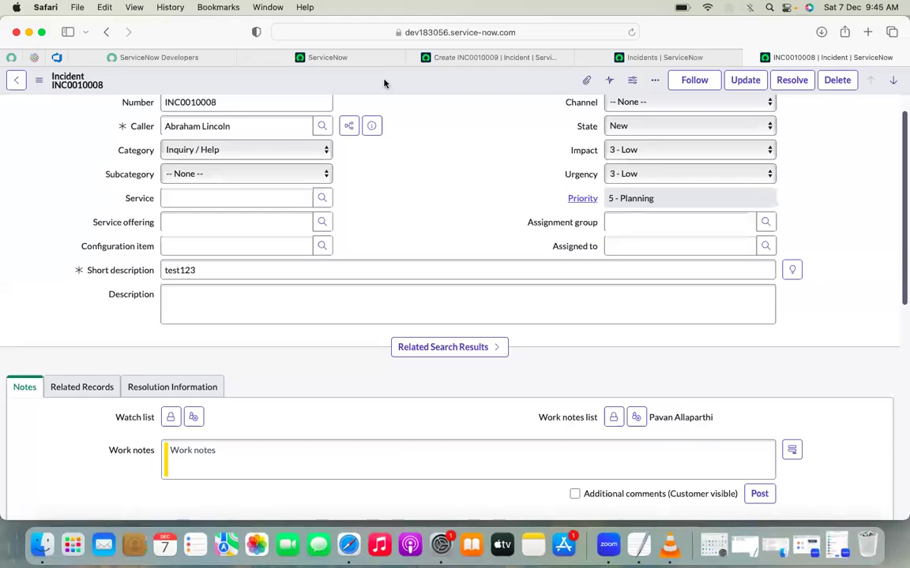
pyautogui.rightClick(384, 84)
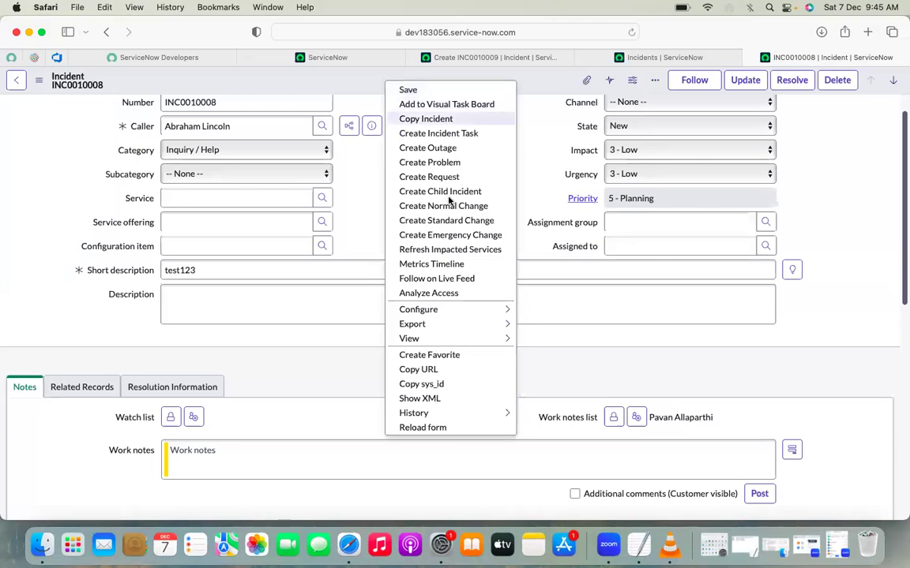
pyautogui.moveTo(437, 312)
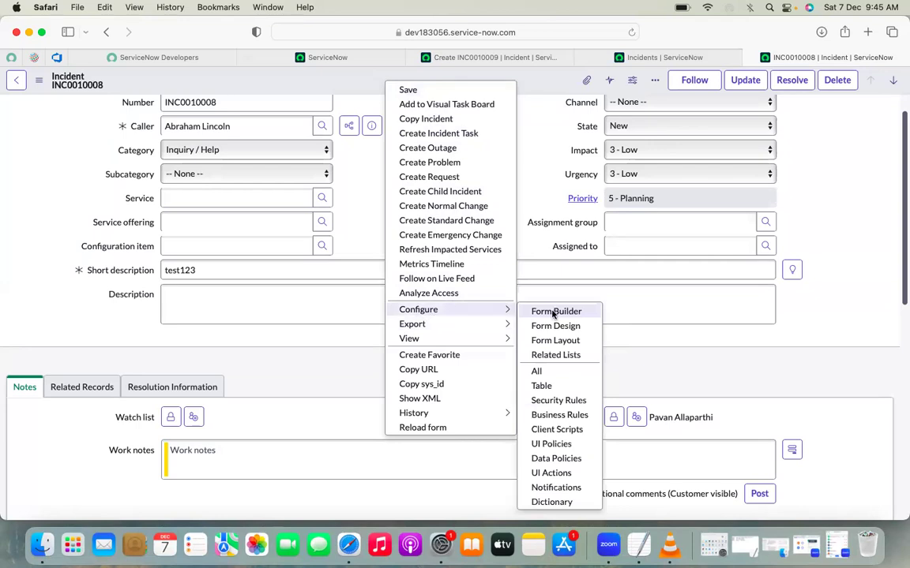
pyautogui.click(559, 357)
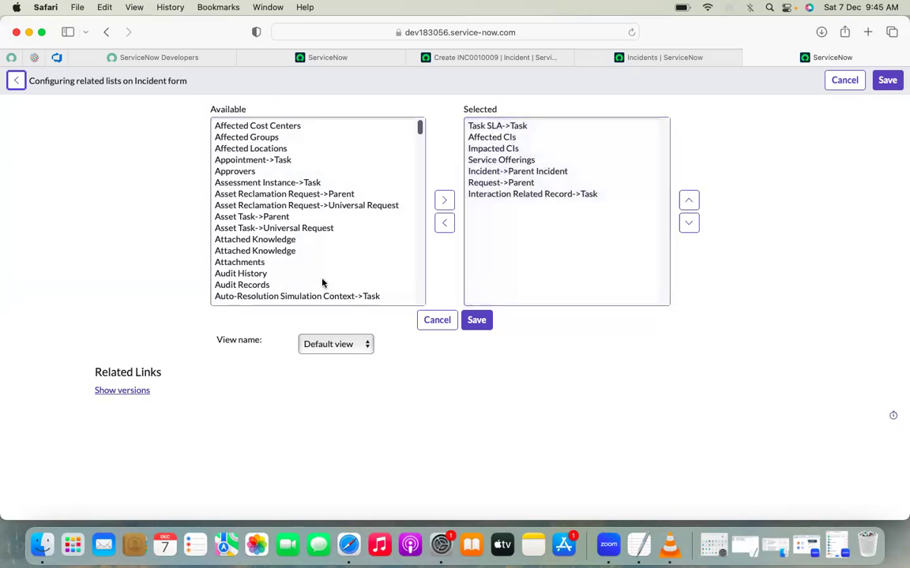
# - Open the test123 incident from the incident list in a separate browser tab and place the related lists configuration after it
pyautogui.click(518, 56)
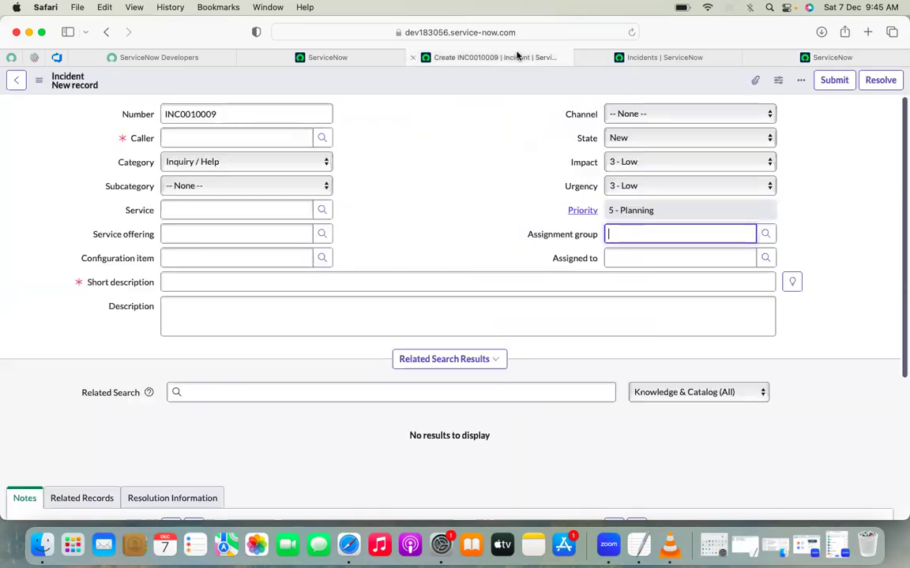
pyautogui.click(654, 58)
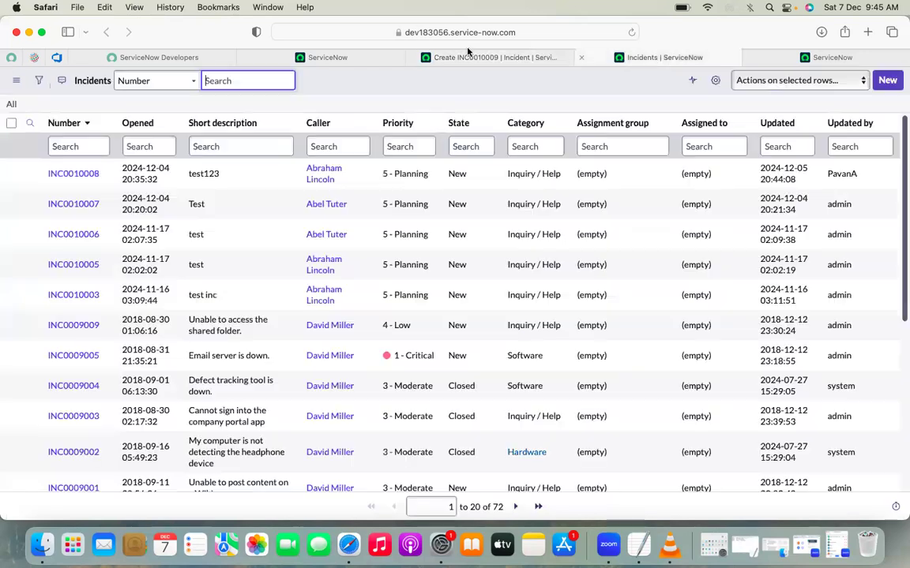
pyautogui.keyDown('super'); pyautogui.click(83, 181); pyautogui.keyUp('super')
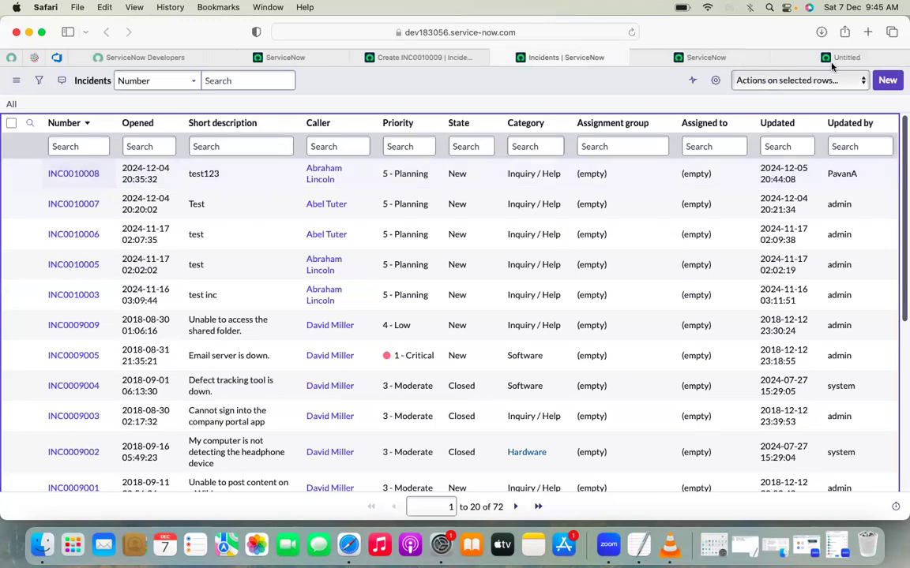
pyautogui.click(677, 57)
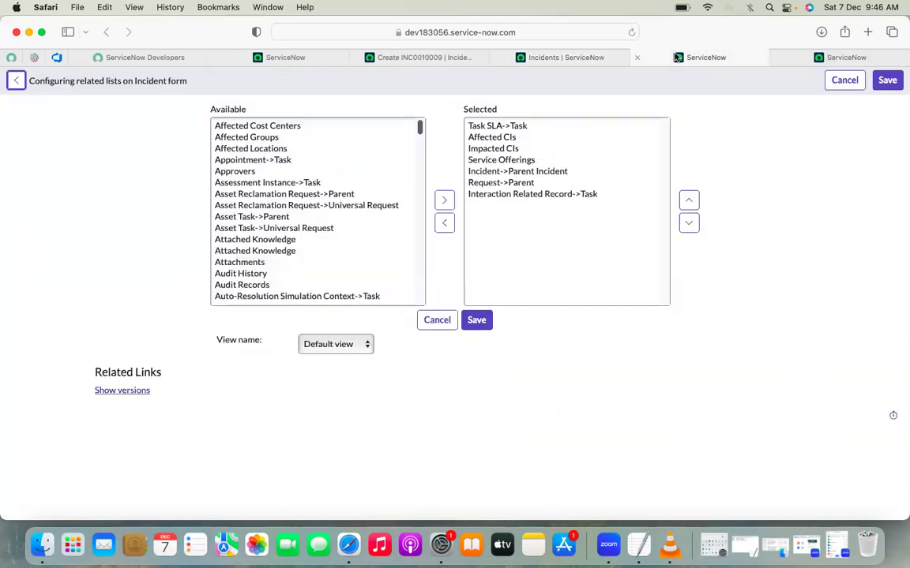
pyautogui.moveTo(676, 57); pyautogui.dragTo(816, 58)
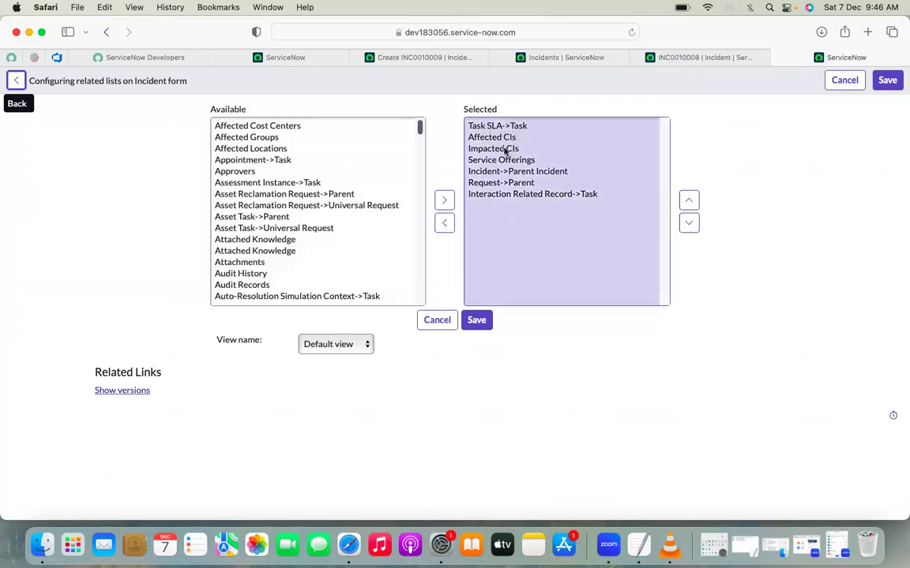
# - Compare the related lists shown on the test123 incident with the selected lists in the configuration and with the new incident form
pyautogui.click(684, 59)
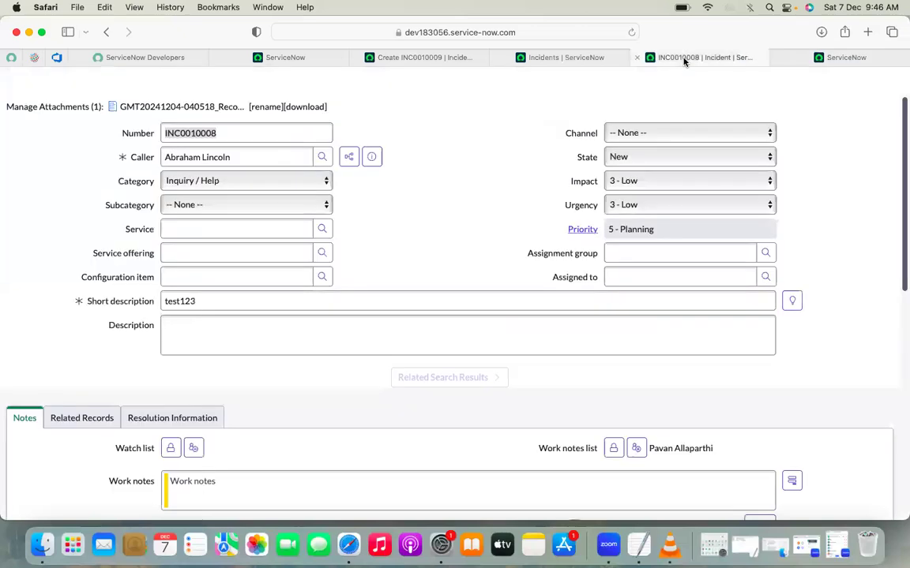
pyautogui.scroll(-15, 442, 273)
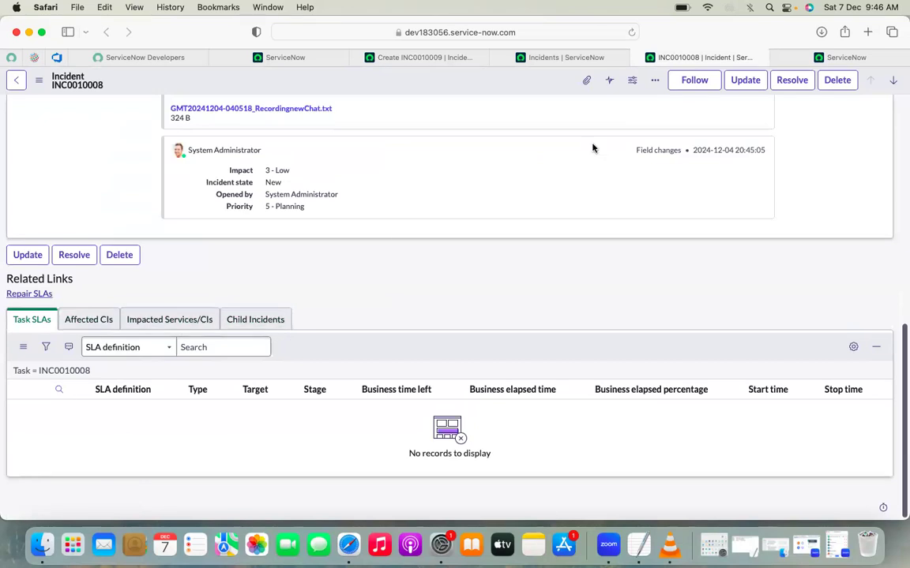
pyautogui.click(800, 60)
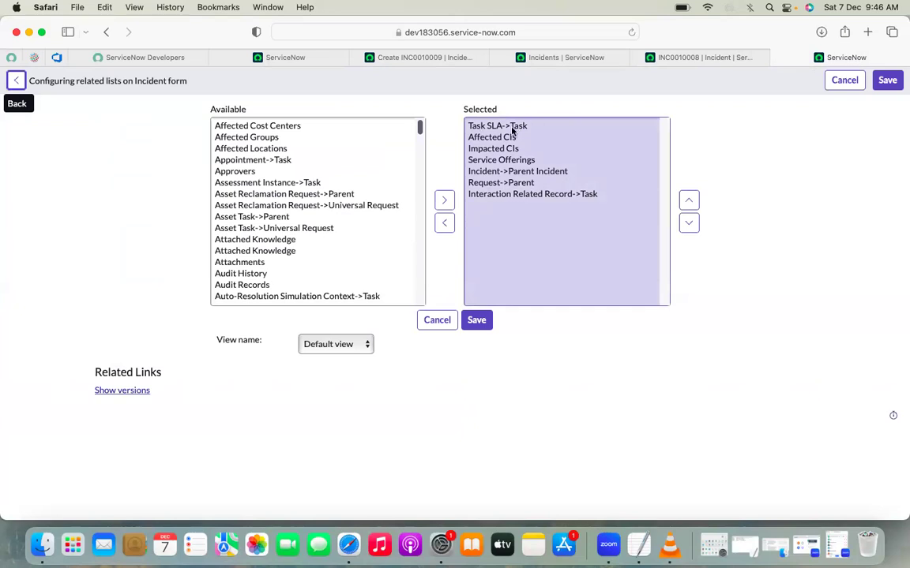
pyautogui.click(700, 57)
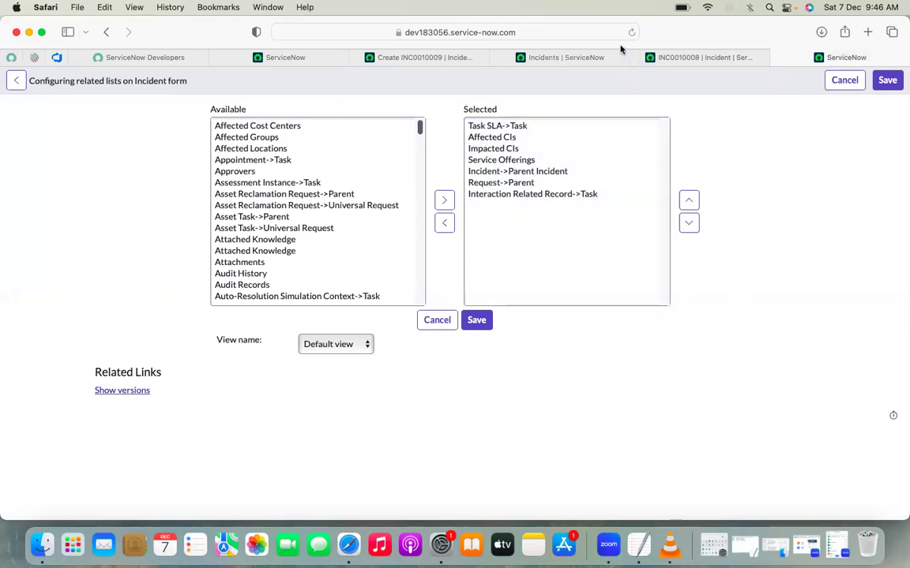
pyautogui.click(447, 60)
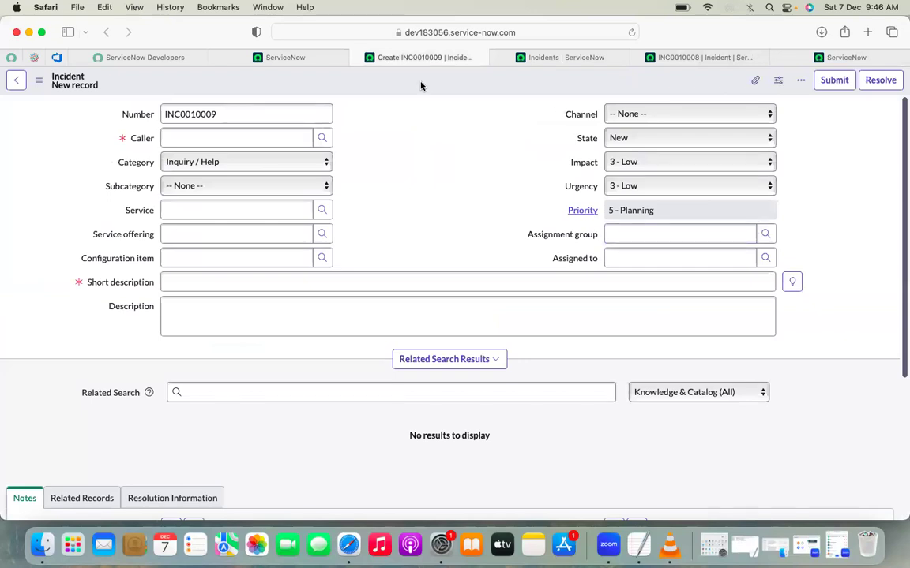
pyautogui.click(696, 58)
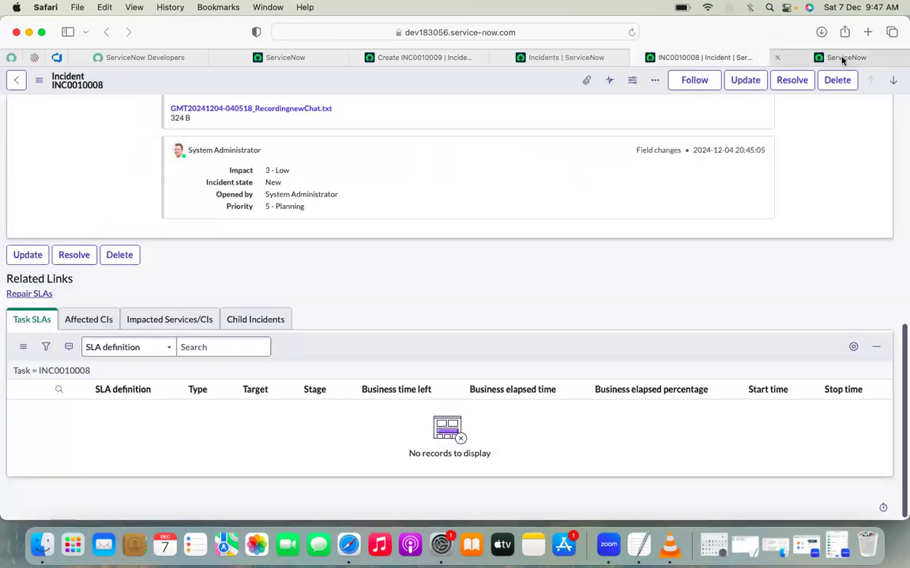
pyautogui.click(840, 57)
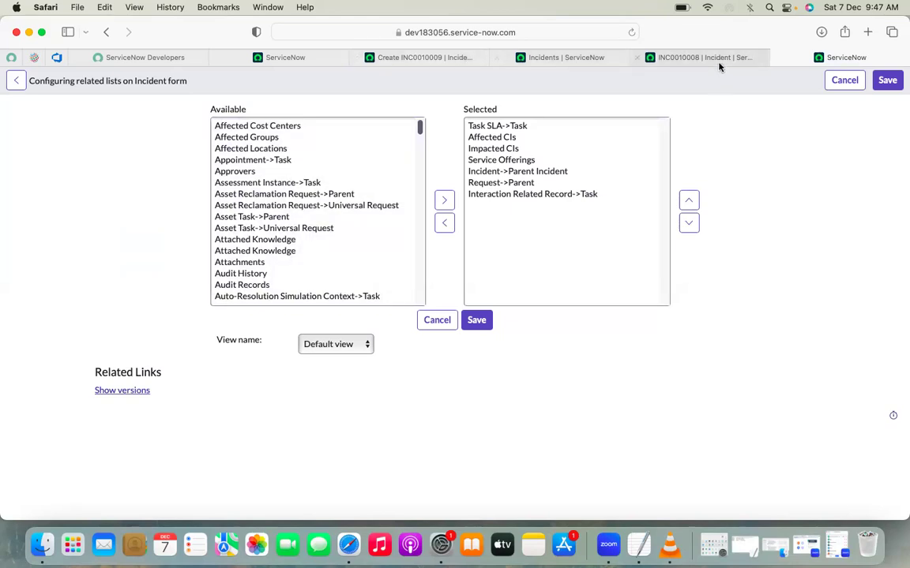
pyautogui.click(696, 58)
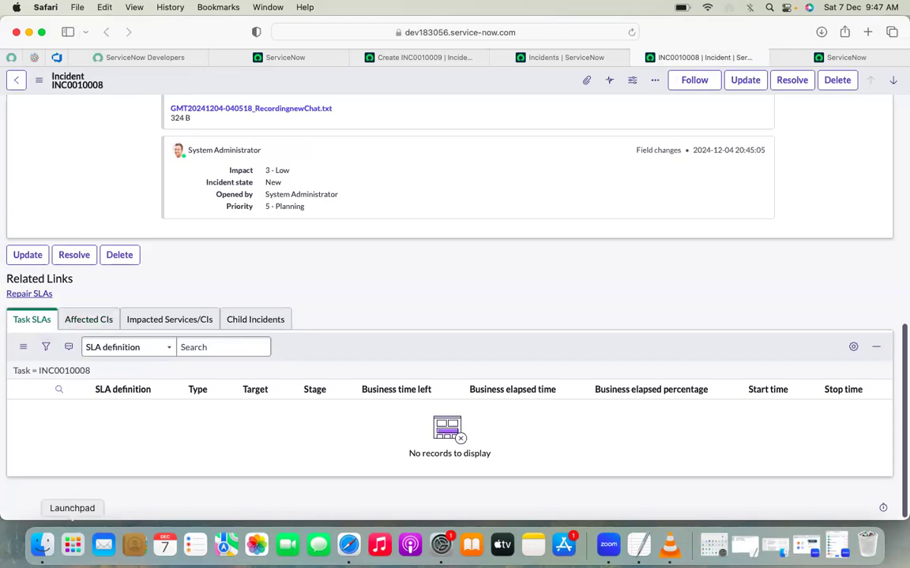
pyautogui.click(15, 325)
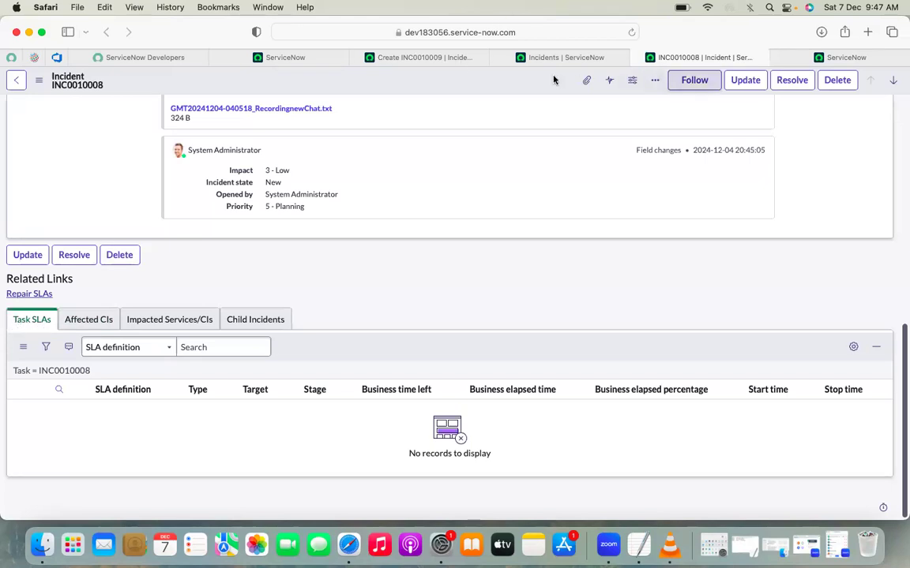
# - Open the Incident form's related lists configuration again from the test123 incident and review the selected lists
pyautogui.rightClick(443, 87)
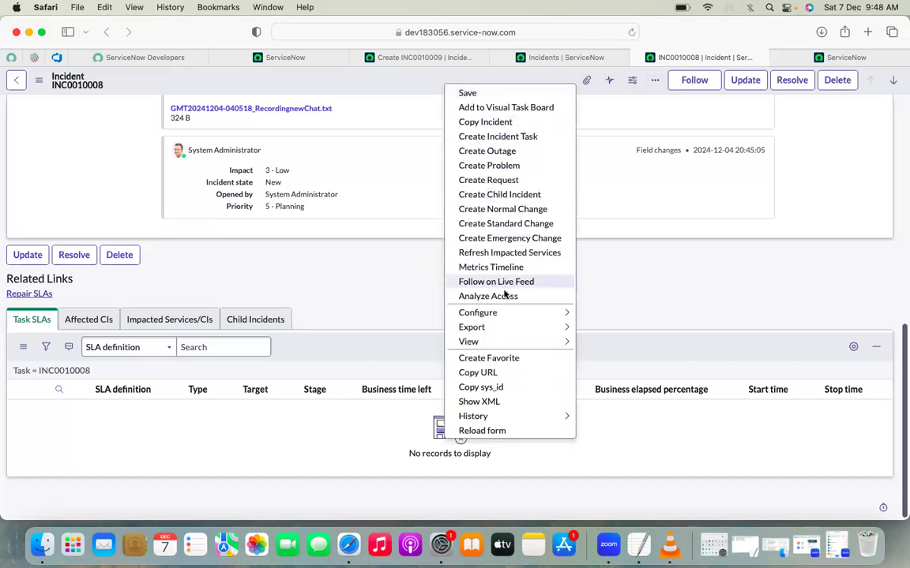
pyautogui.moveTo(488, 313)
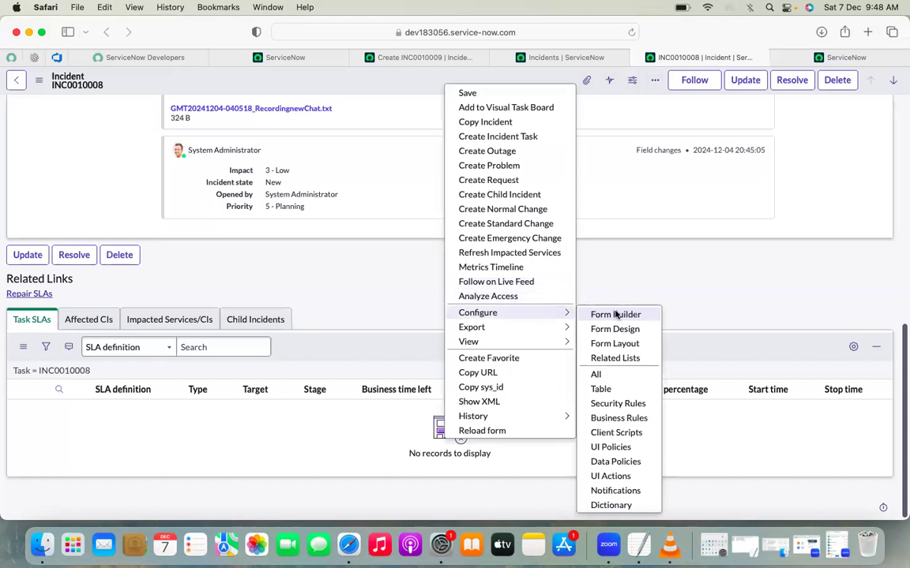
pyautogui.click(603, 360)
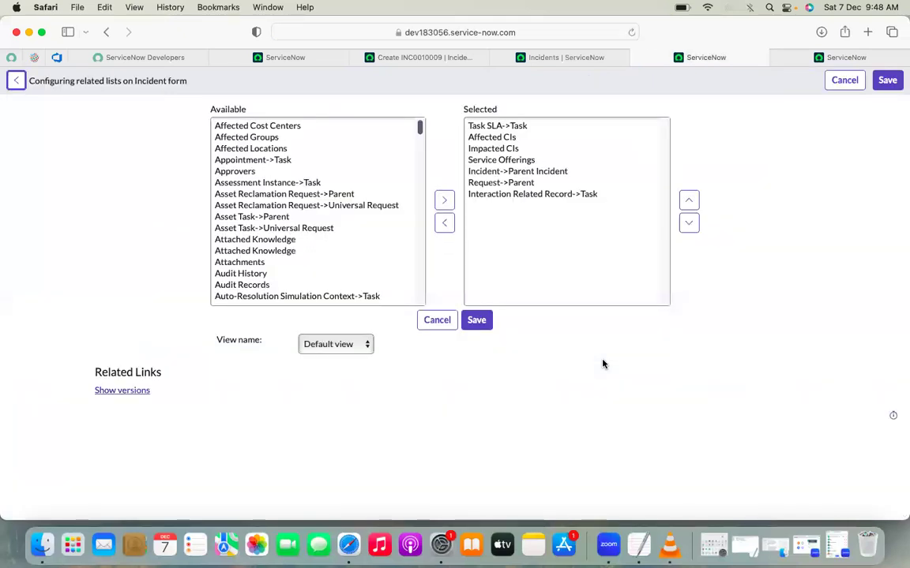
pyautogui.moveTo(466, 190); pyautogui.dragTo(507, 182)
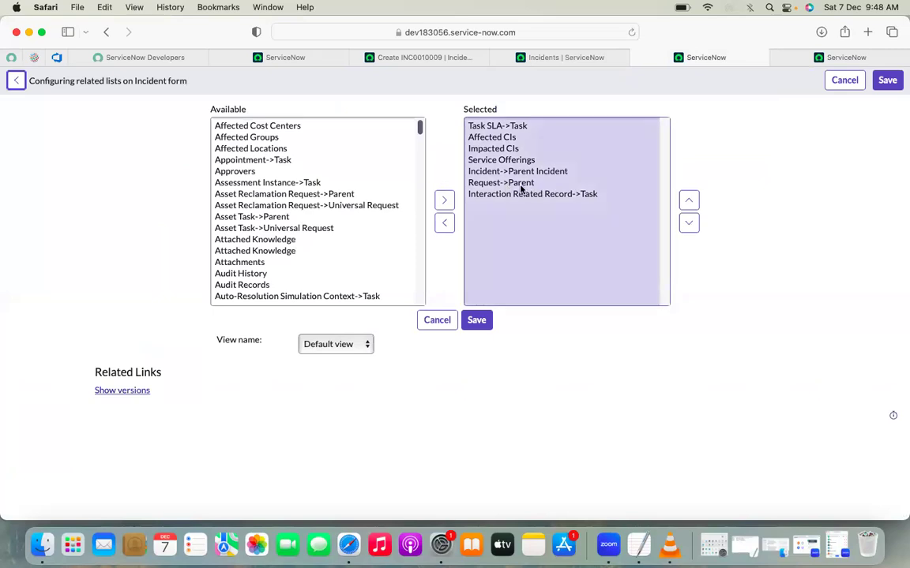
# - Reopen the test123 incident from the incident list and check its related lists against the related lists configuration
pyautogui.click(528, 63)
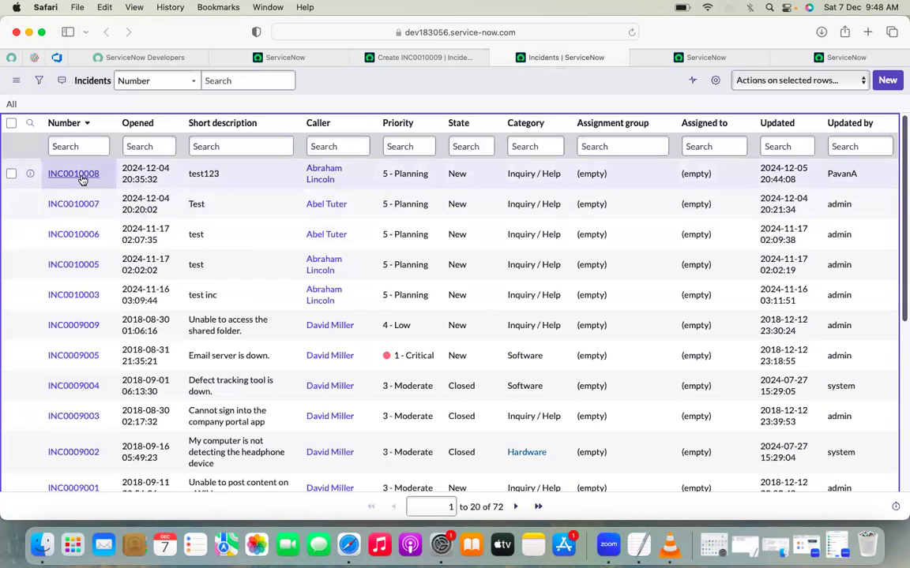
pyautogui.click(81, 180)
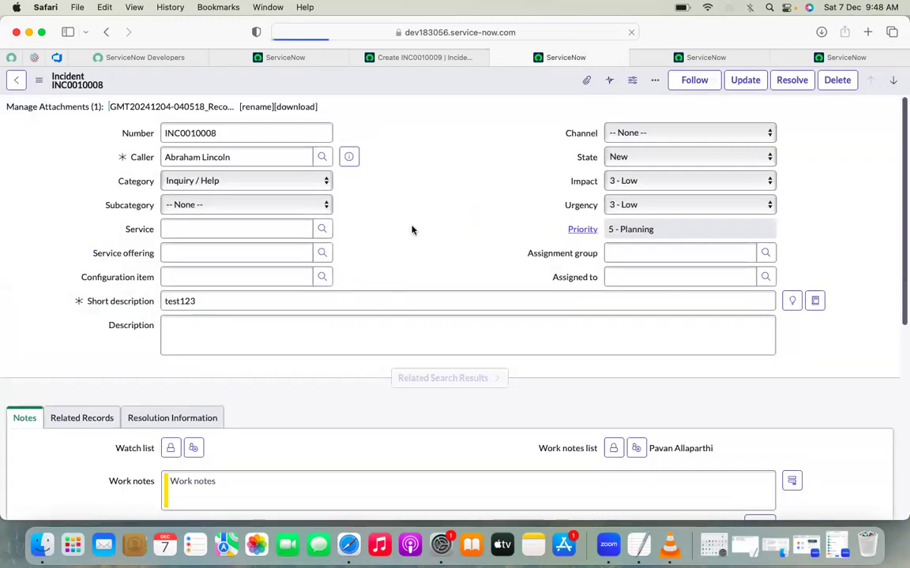
pyautogui.scroll(-10, 411, 230)
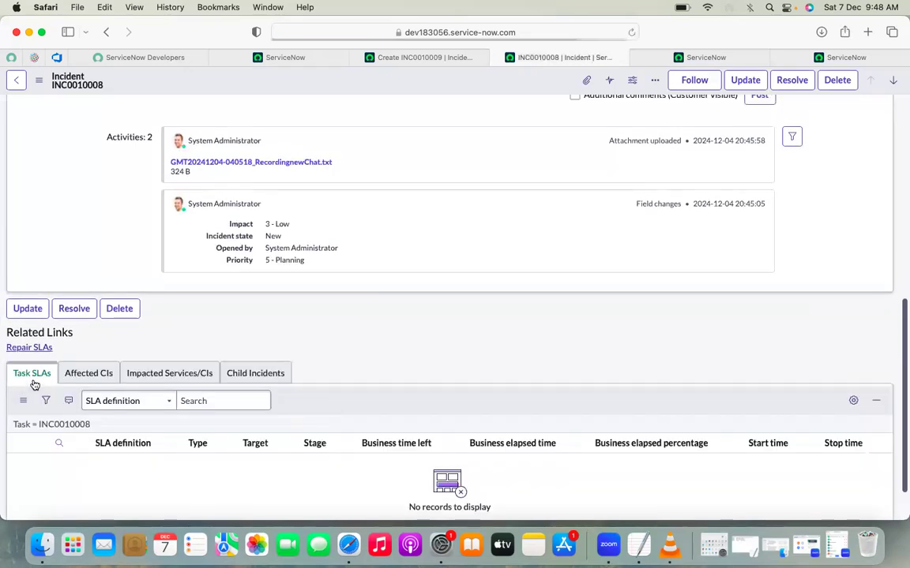
pyautogui.click(722, 57)
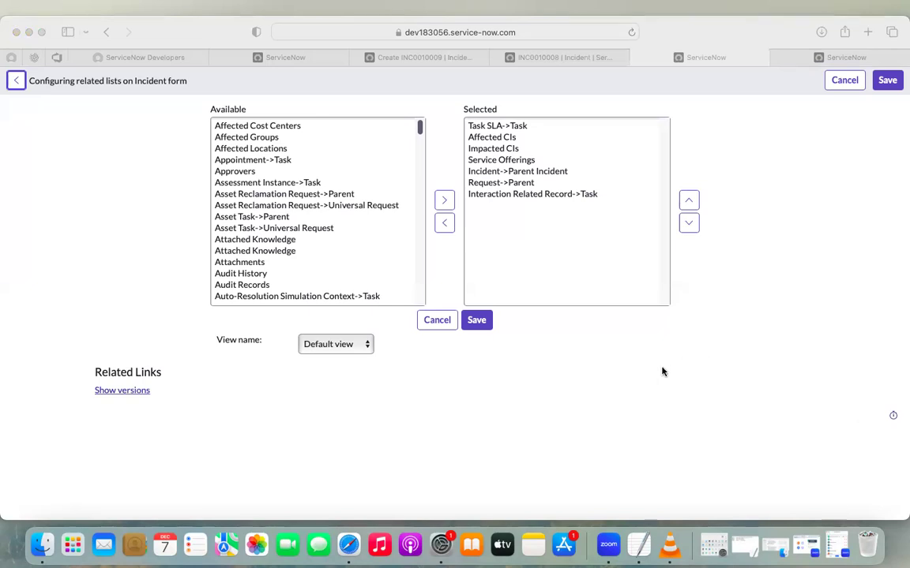
# - Review the new incident form and the test123 incident from its header fields down to its related lists
pyautogui.click(756, 197)
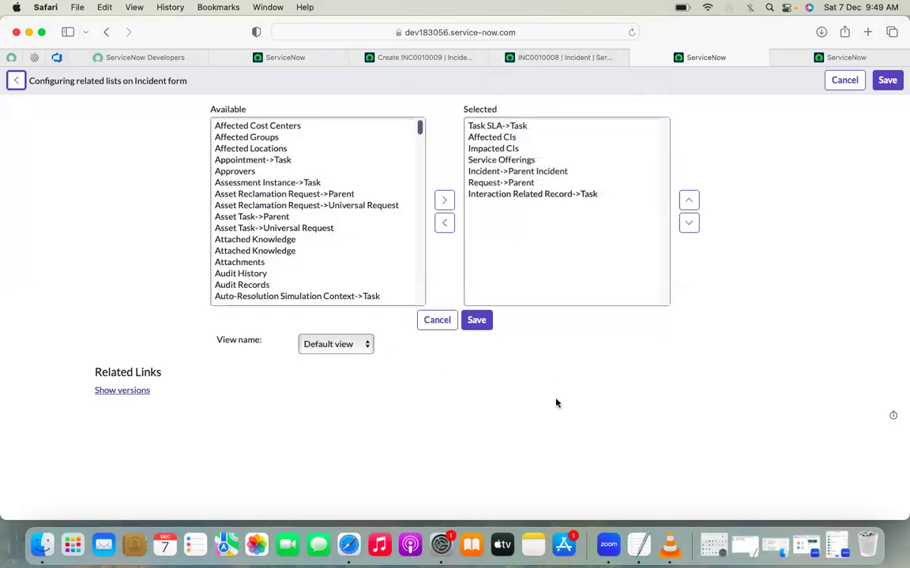
pyautogui.click(398, 60)
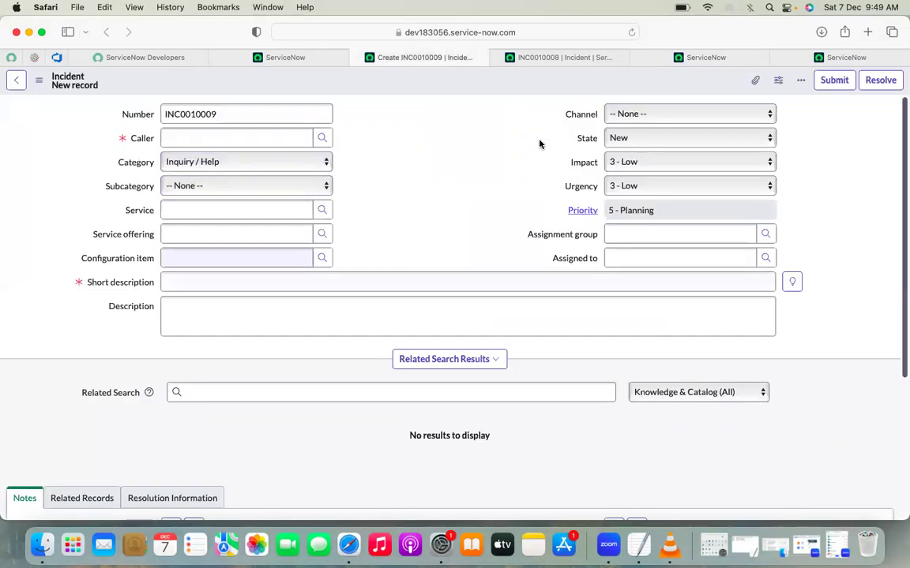
pyautogui.click(544, 57)
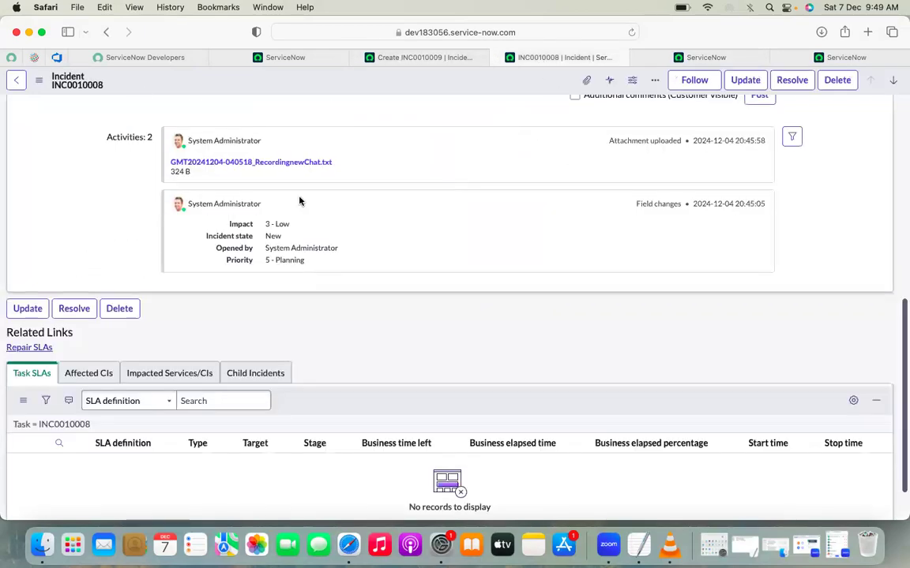
pyautogui.scroll(15, 300, 200)
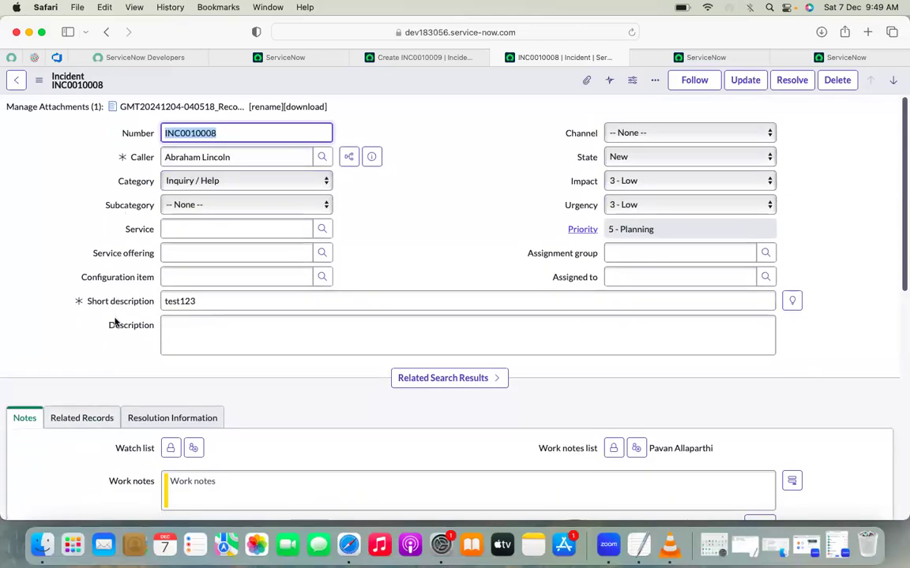
pyautogui.click(443, 188)
pyautogui.click(102, 137)
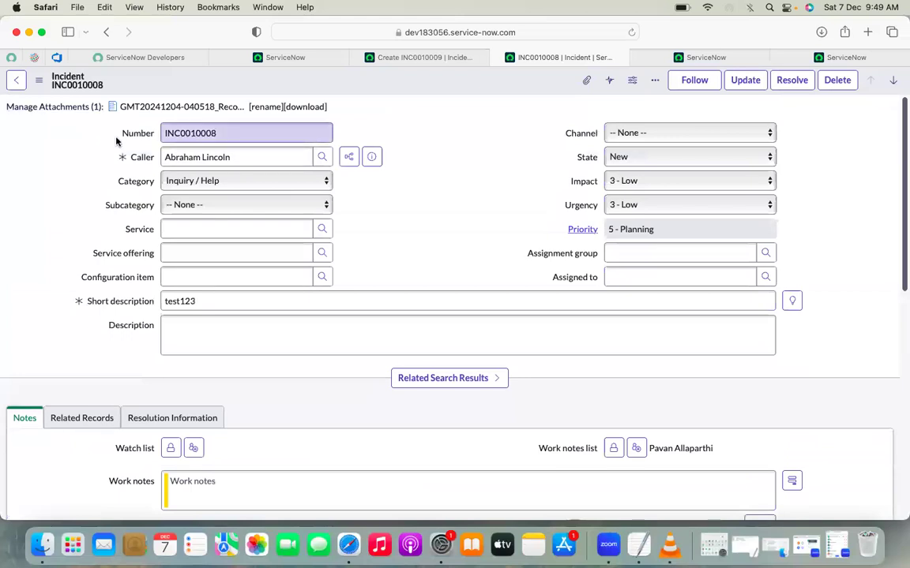
pyautogui.click(118, 143)
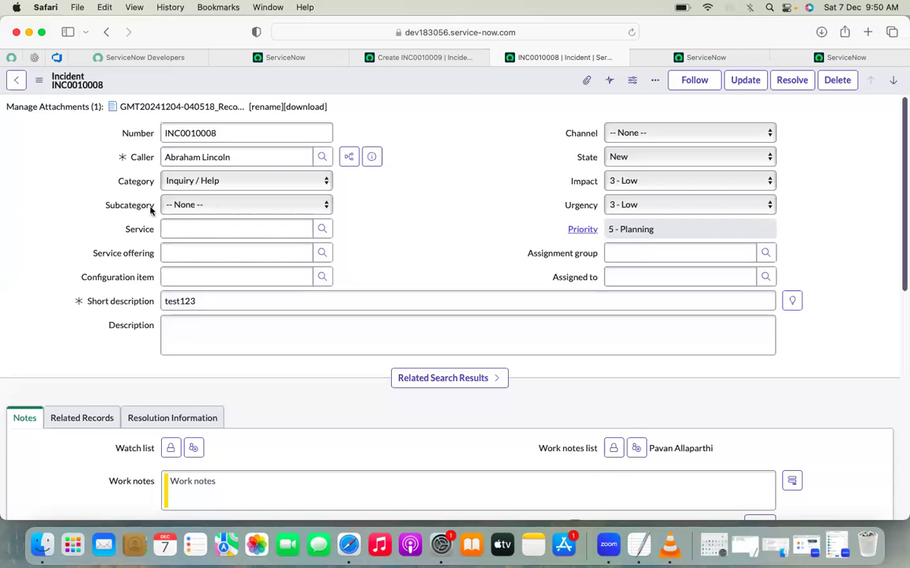
pyautogui.scroll(-1, 120, 316)
pyautogui.scroll(-15, 117, 316)
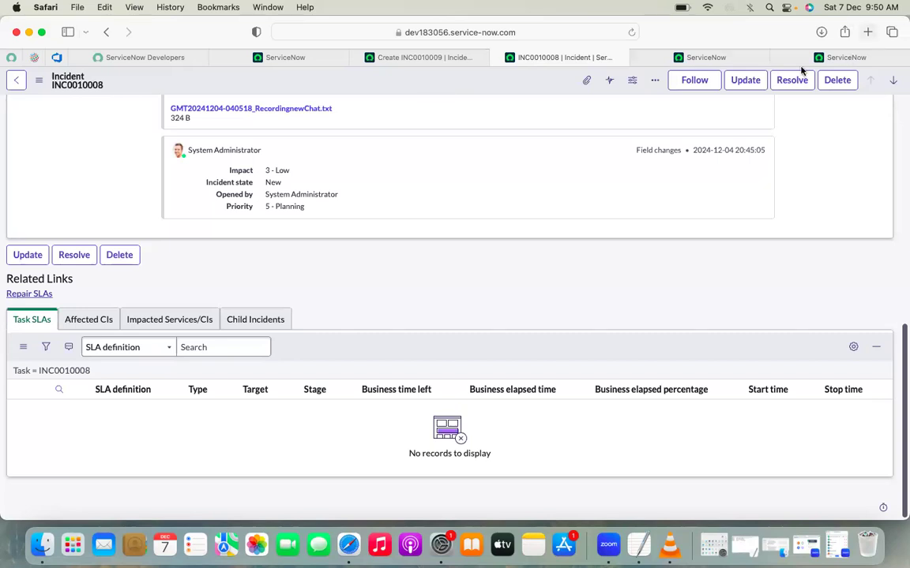
# - Return from the Incident form's related lists configuration to the test123 incident in the same browser tab
pyautogui.click(725, 58)
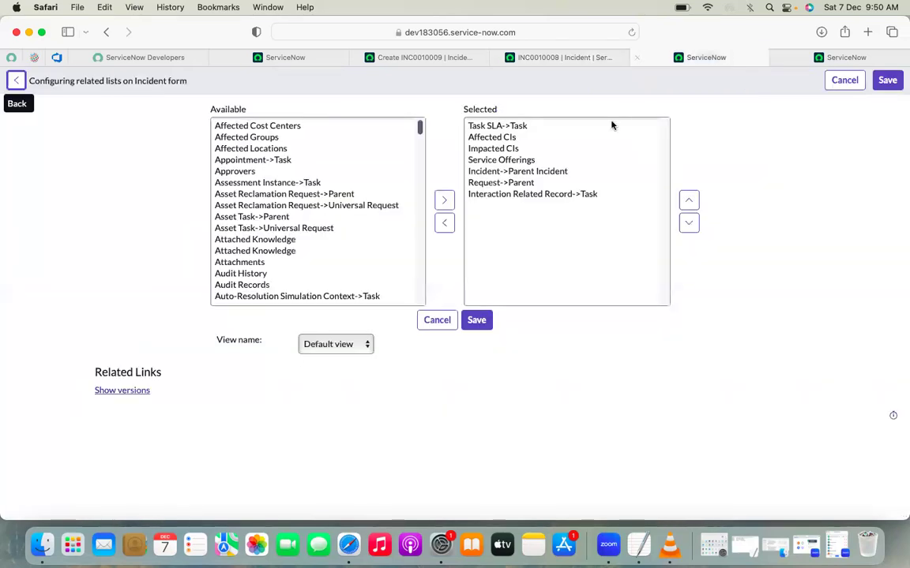
pyautogui.click(584, 126)
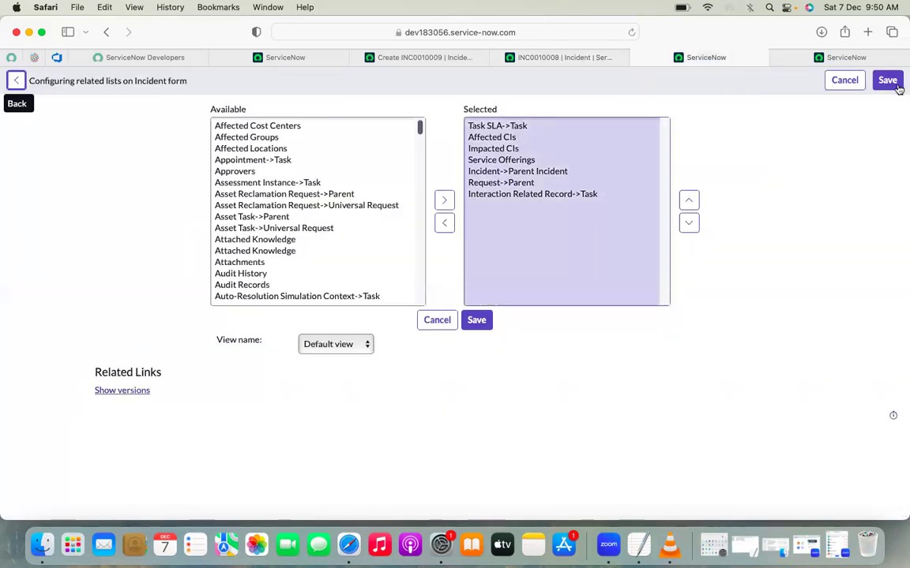
pyautogui.click(11, 85)
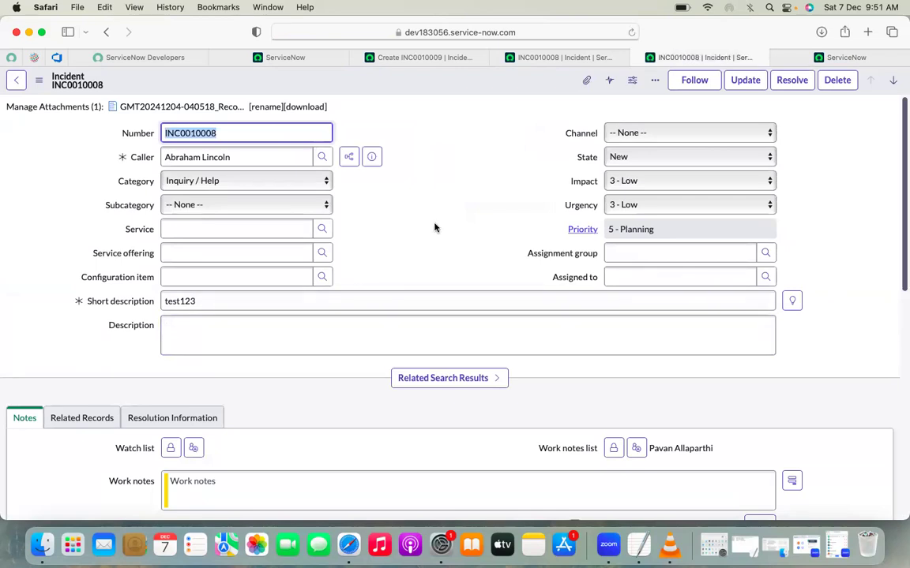
# - Highlight the slushbucket and incident parts of the URL of the related lists configuration open in the other browser tab
pyautogui.click(826, 59)
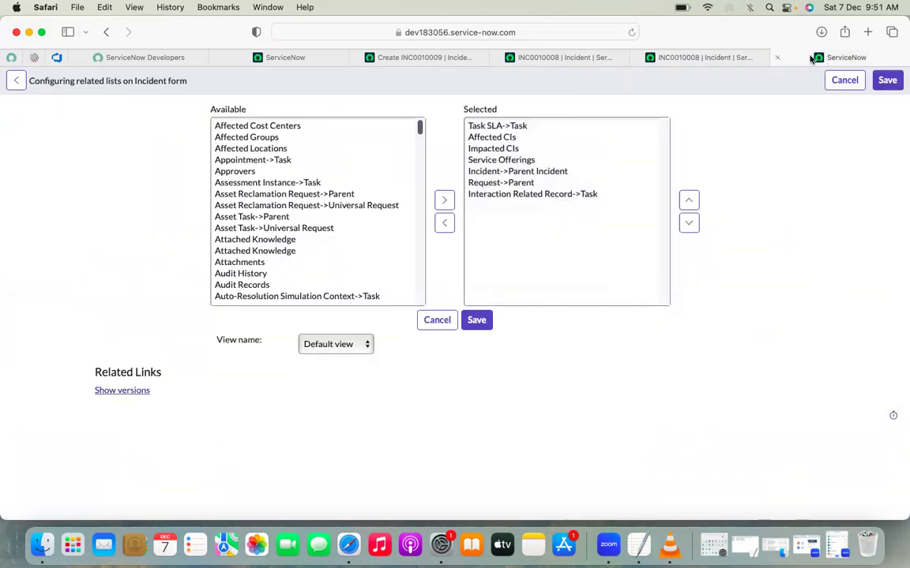
pyautogui.click(481, 32)
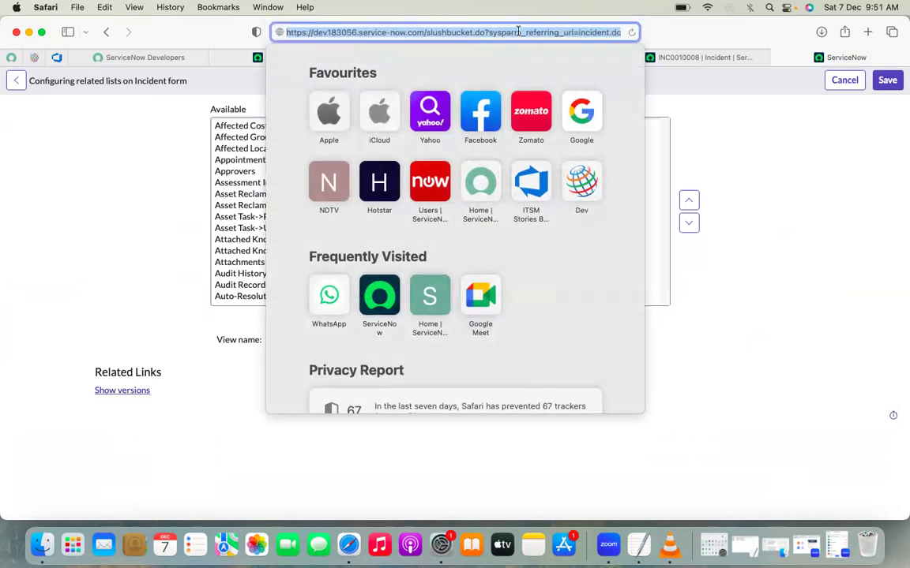
pyautogui.click(519, 32)
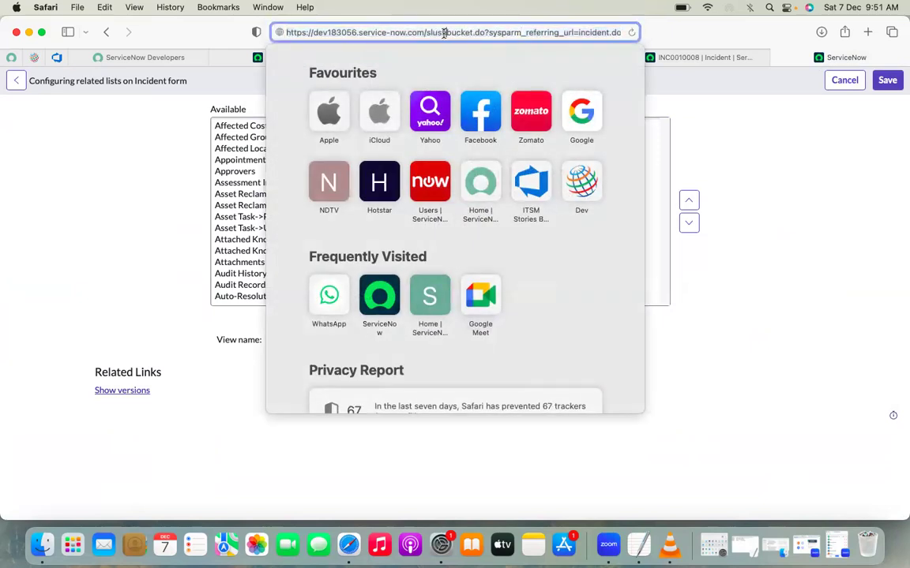
pyautogui.click(444, 33)
pyautogui.moveTo(427, 33); pyautogui.dragTo(471, 34)
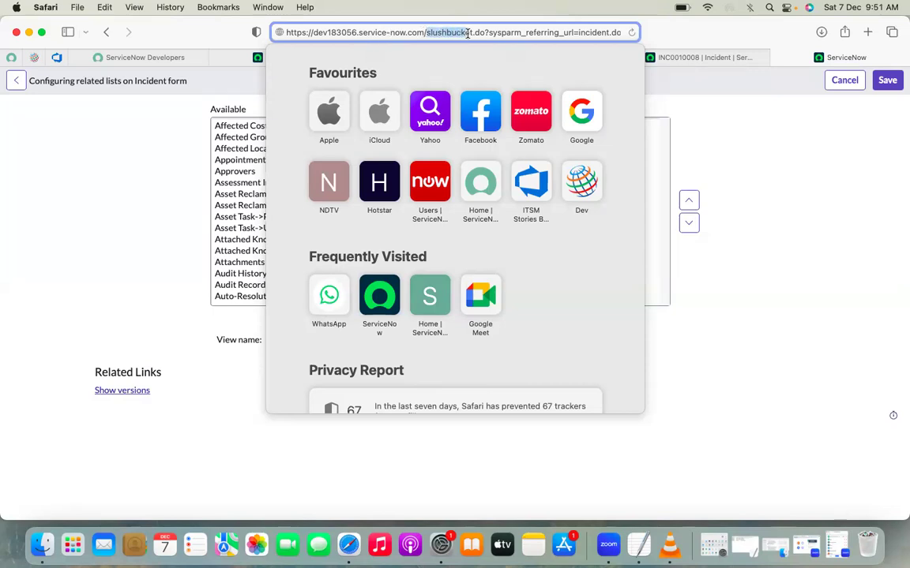
pyautogui.click(580, 33)
pyautogui.moveTo(580, 33); pyautogui.dragTo(611, 33)
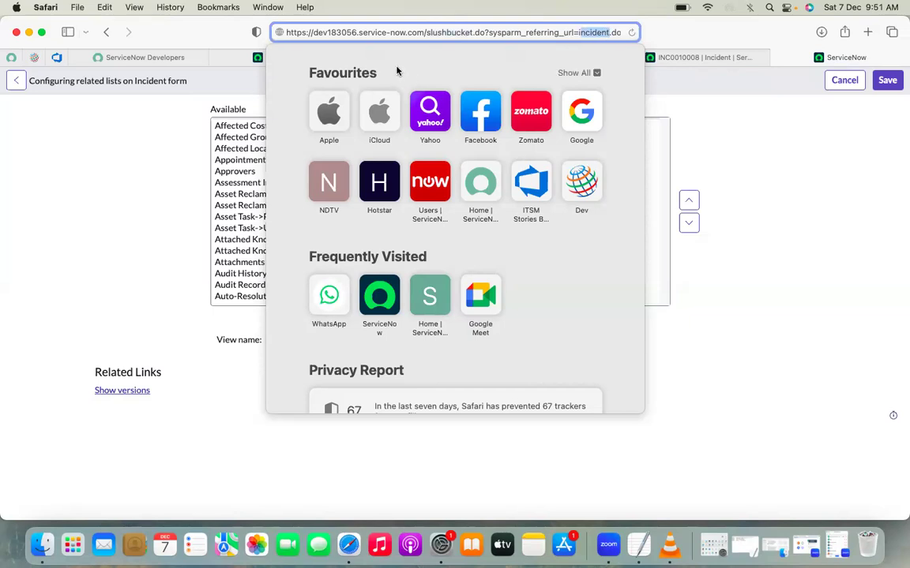
# - Examine the sys_id parameter that follows incident.do in the configuration page's URL, then return to the page
pyautogui.click(568, 34)
pyautogui.press('Right')
pyautogui.press('Right')
pyautogui.press('Right')
pyautogui.press('Right')
pyautogui.press('Right')
pyautogui.press('Right')
pyautogui.press('Right')
pyautogui.press('Right')
pyautogui.press('Right')
pyautogui.press('Right')
pyautogui.press('Right')
pyautogui.press('Right')
pyautogui.press('Right')
pyautogui.press('Right')
pyautogui.press('Right')
pyautogui.press('Right')
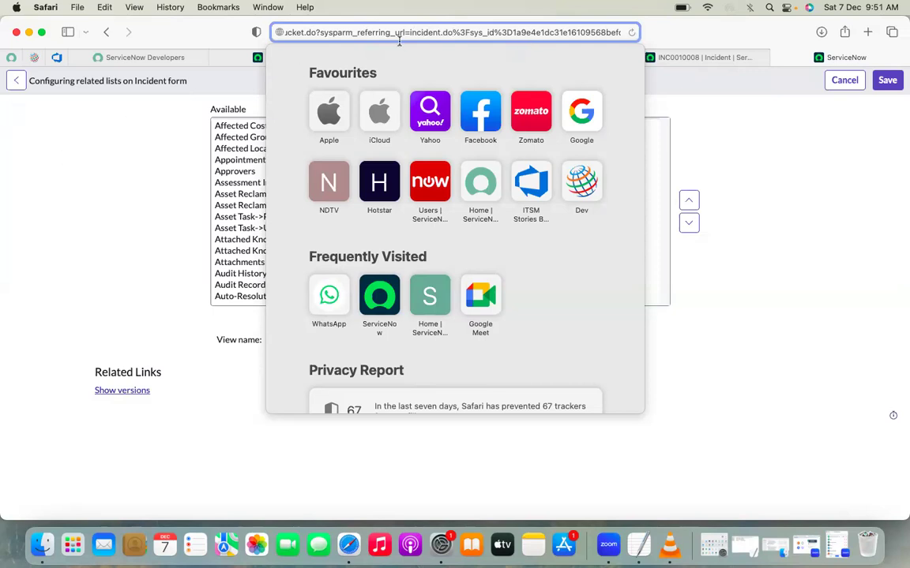
pyautogui.press('Left')
pyautogui.press('Left')
pyautogui.press('Left')
pyautogui.press('Left')
pyautogui.press('Left')
pyautogui.press('Left')
pyautogui.press('Left')
pyautogui.press('Left')
pyautogui.press('Left')
pyautogui.press('Left')
pyautogui.press('Left')
pyautogui.press('Left')
pyautogui.press('Left')
pyautogui.press('Left')
pyautogui.press('Left')
pyautogui.press('Left')
pyautogui.press('Left')
pyautogui.press('Left')
pyautogui.press('Left')
pyautogui.press('Left')
pyautogui.press('Left')
pyautogui.press('Left')
pyautogui.press('Left')
pyautogui.press('Left')
pyautogui.press('Left')
pyautogui.press('Left')
pyautogui.press('Left')
pyautogui.press('Left')
pyautogui.press('Left')
pyautogui.press('Left')
pyautogui.press('Left')
pyautogui.press('Left')
pyautogui.press('Left')
pyautogui.press('Left')
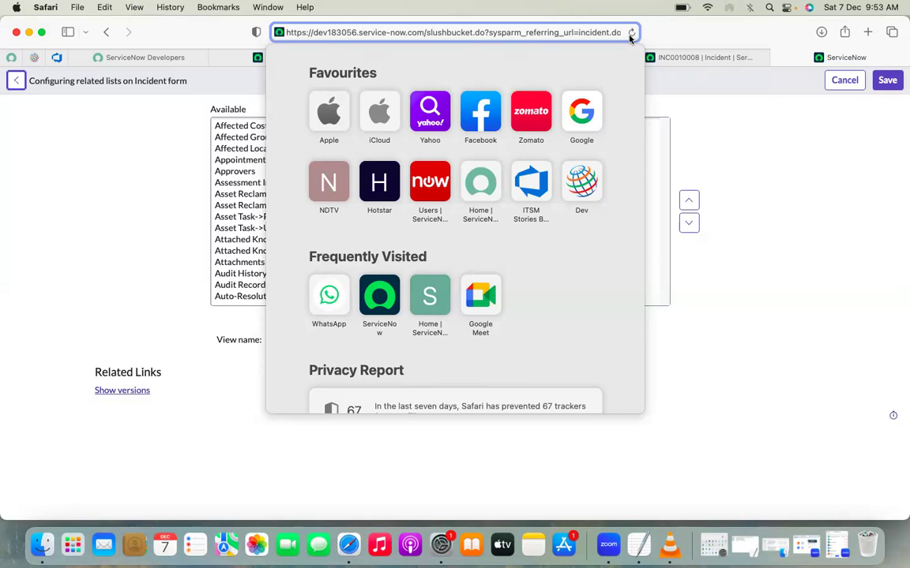
pyautogui.click(14, 85)
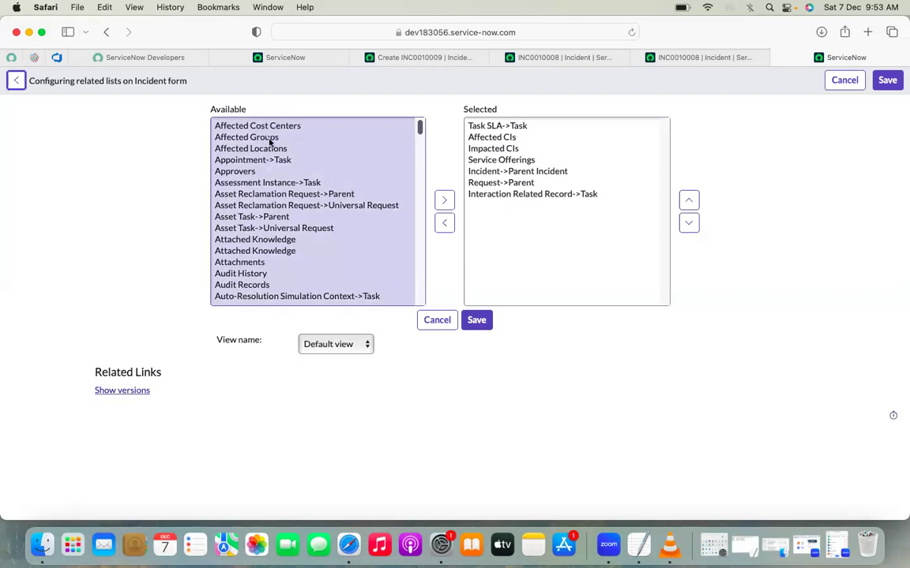
# - Try adding Assessment Instance->Task to the selected related lists and remove it again
pyautogui.doubleClick(264, 184)
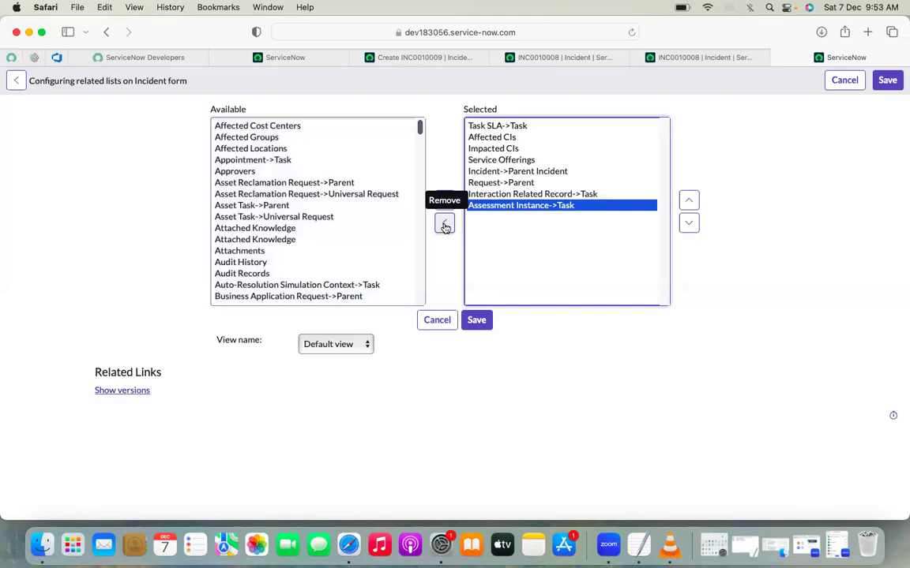
pyautogui.click(445, 224)
# - Add Catalog Task->Parent and Change Request->Parent to the Incident form's selected related lists
pyautogui.click(275, 207)
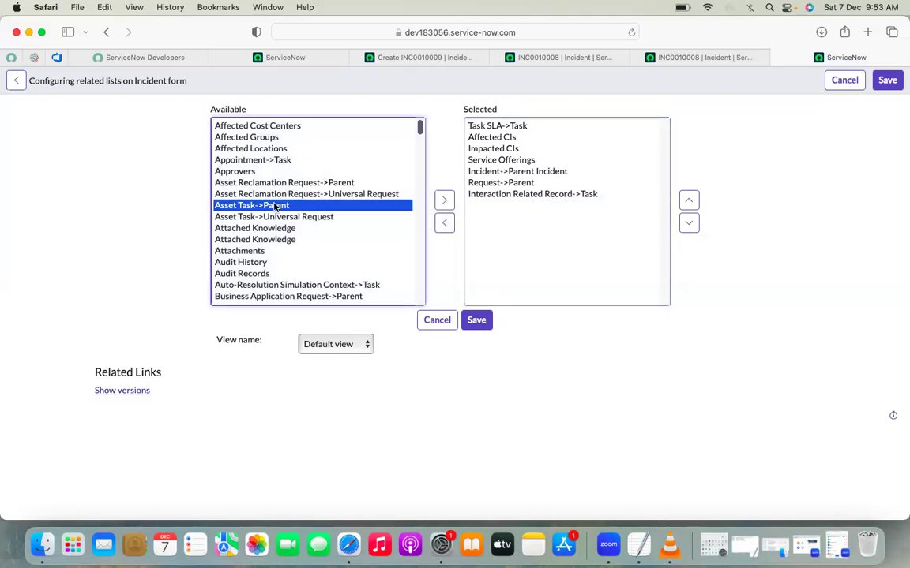
pyautogui.write('ch')
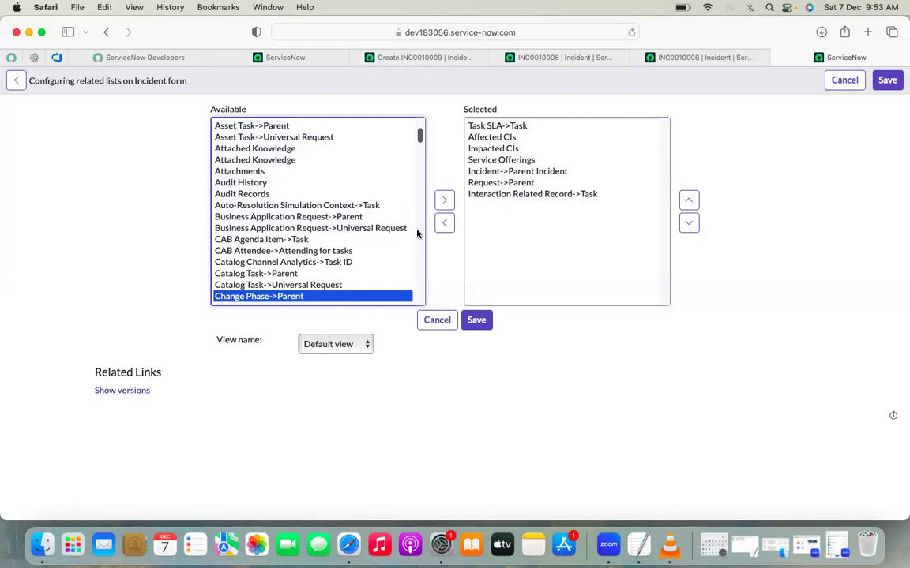
pyautogui.moveTo(418, 136); pyautogui.dragTo(418, 139)
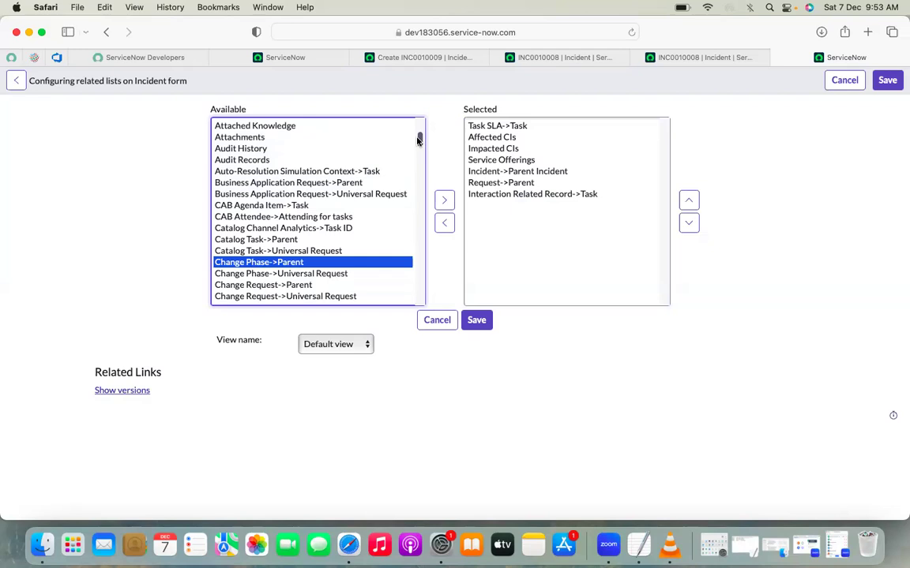
pyautogui.click(288, 240)
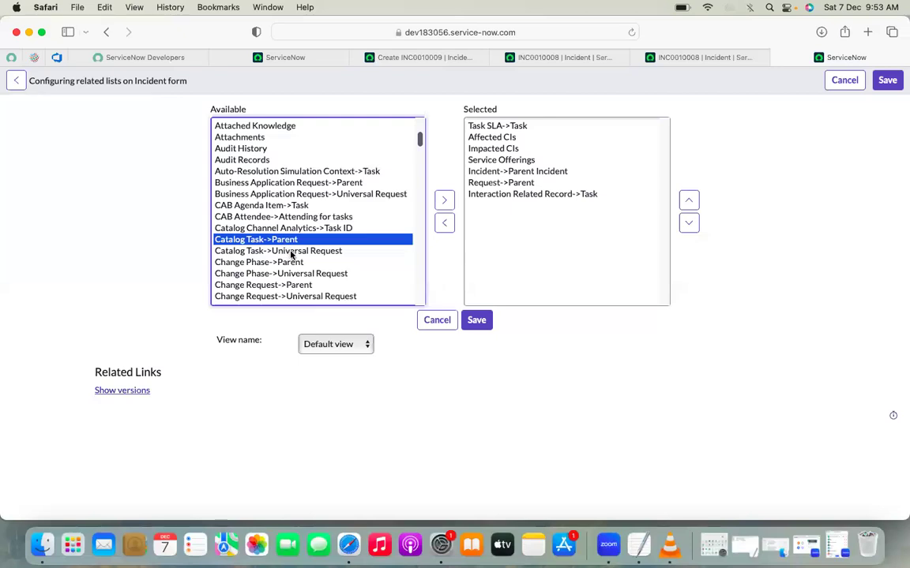
pyautogui.keyDown('super'); pyautogui.click(266, 285); pyautogui.keyUp('super')
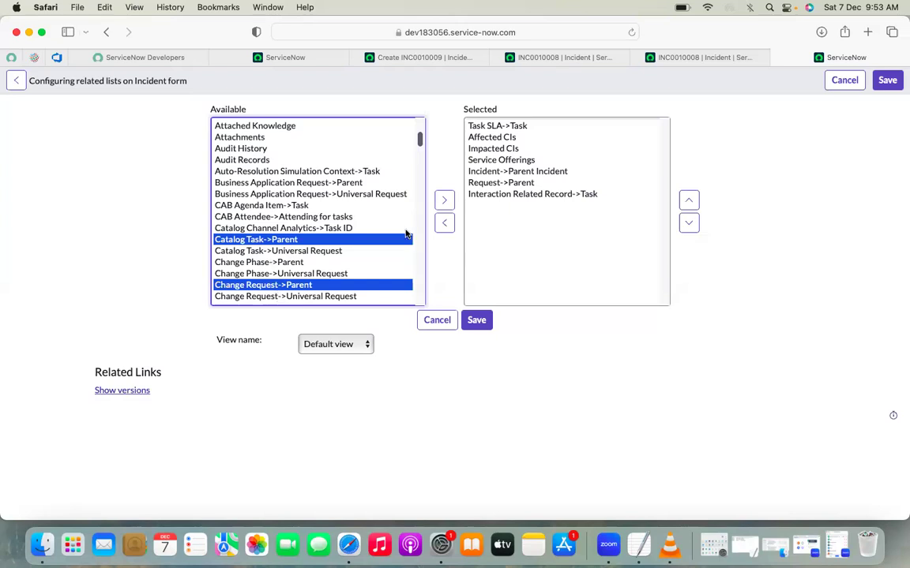
pyautogui.click(444, 201)
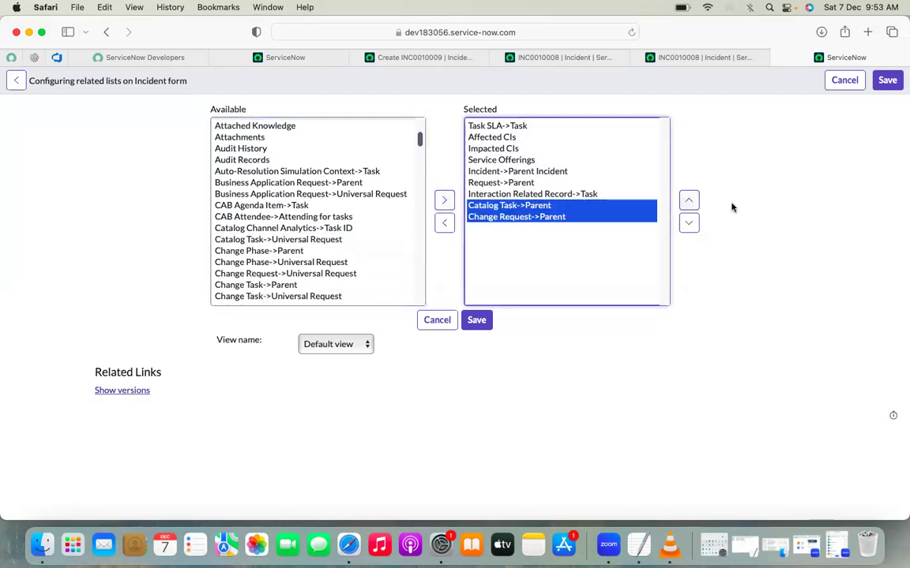
# - Move Catalog Task->Parent and Change Request->Parent up to just above Service Offerings and save the configuration
pyautogui.click(690, 202)
pyautogui.click(690, 202)
pyautogui.click(690, 202)
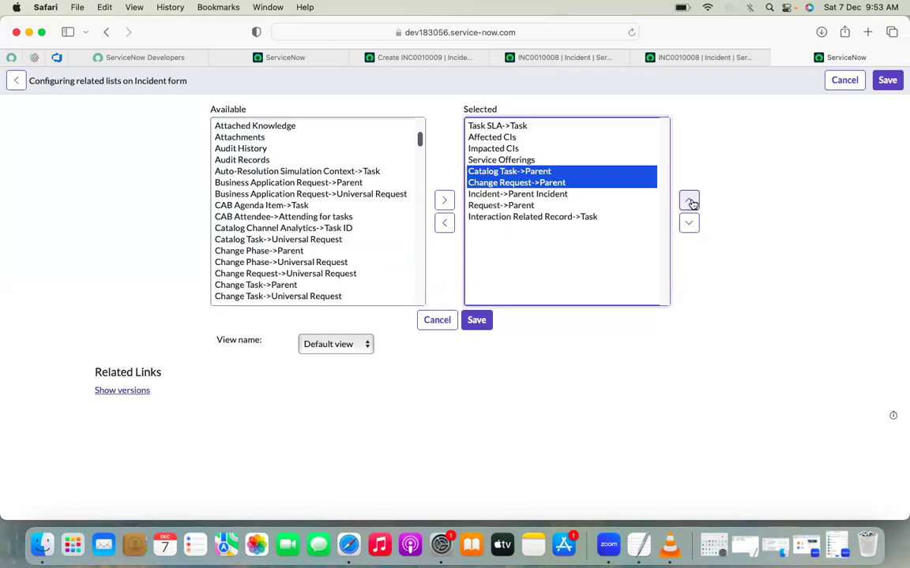
pyautogui.click(690, 202)
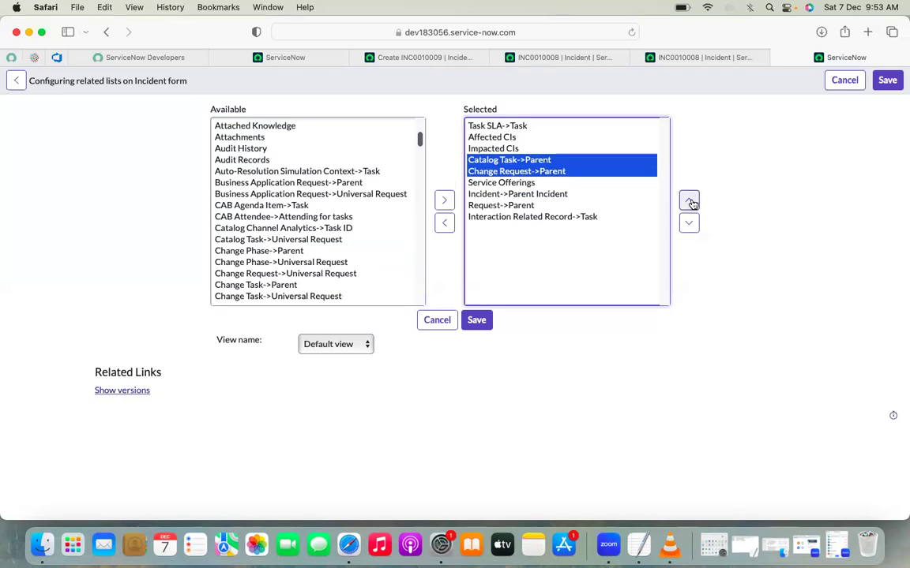
pyautogui.click(476, 320)
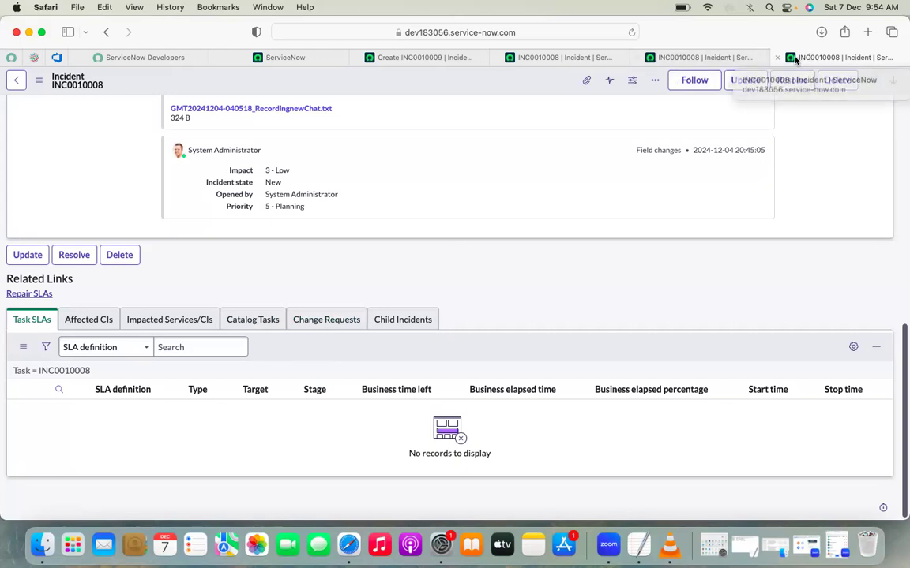
# - Review the related lists on the test123 incident in the neighbouring browser tab, and reload it full screen to check them again
pyautogui.click(716, 60)
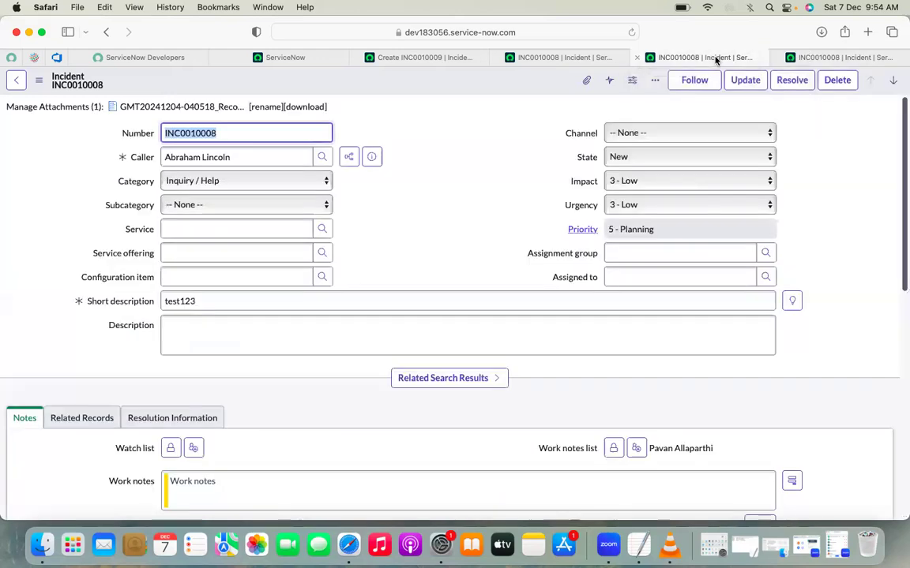
pyautogui.scroll(-1, 440, 269)
pyautogui.scroll(-15, 440, 269)
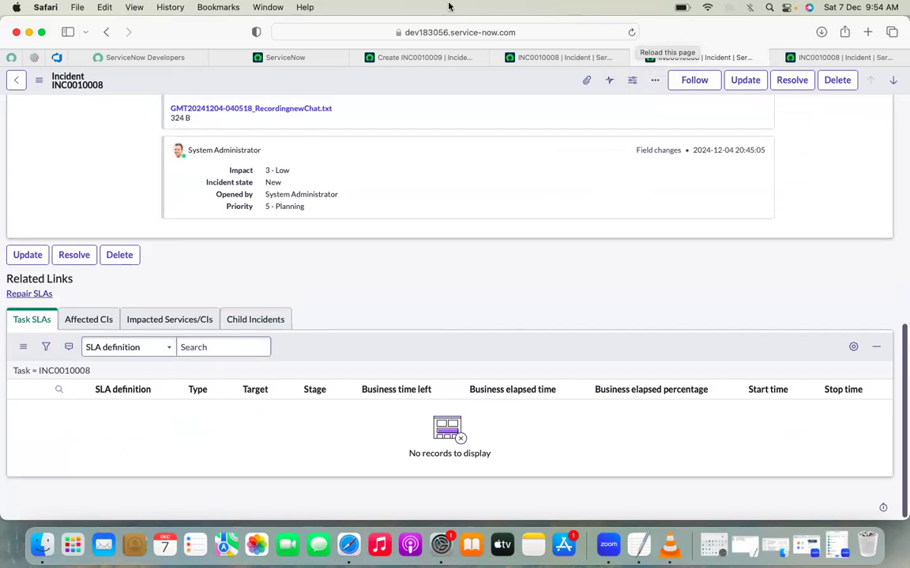
pyautogui.click(42, 33)
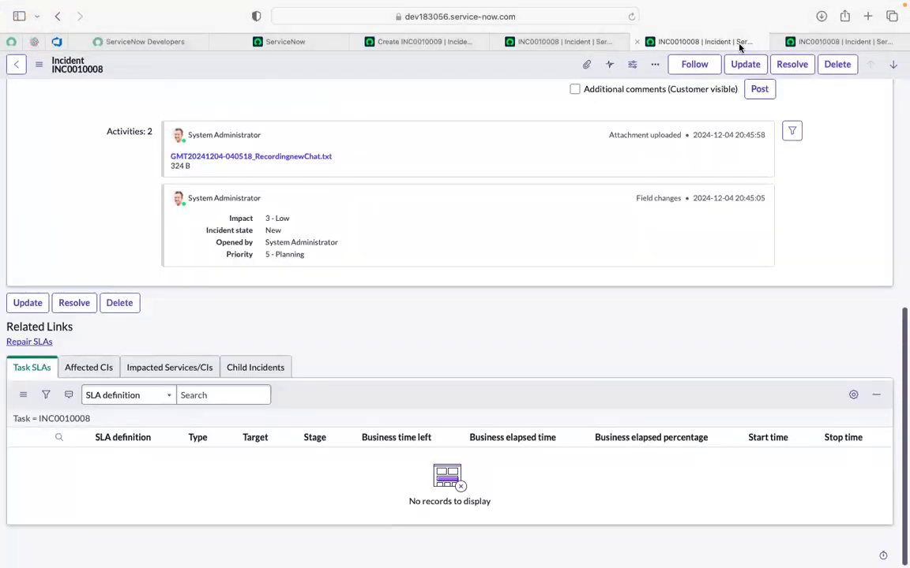
pyautogui.click(631, 17)
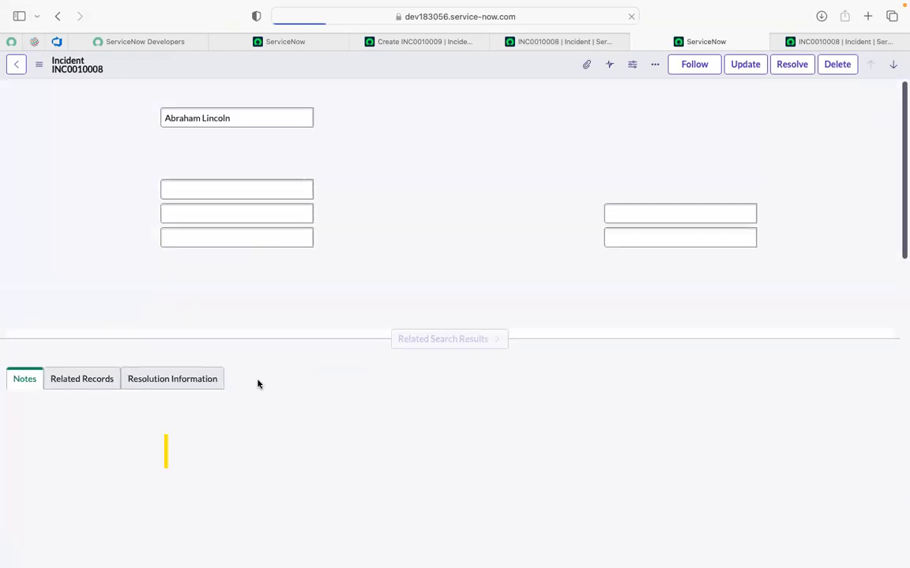
pyautogui.scroll(-8, 258, 385)
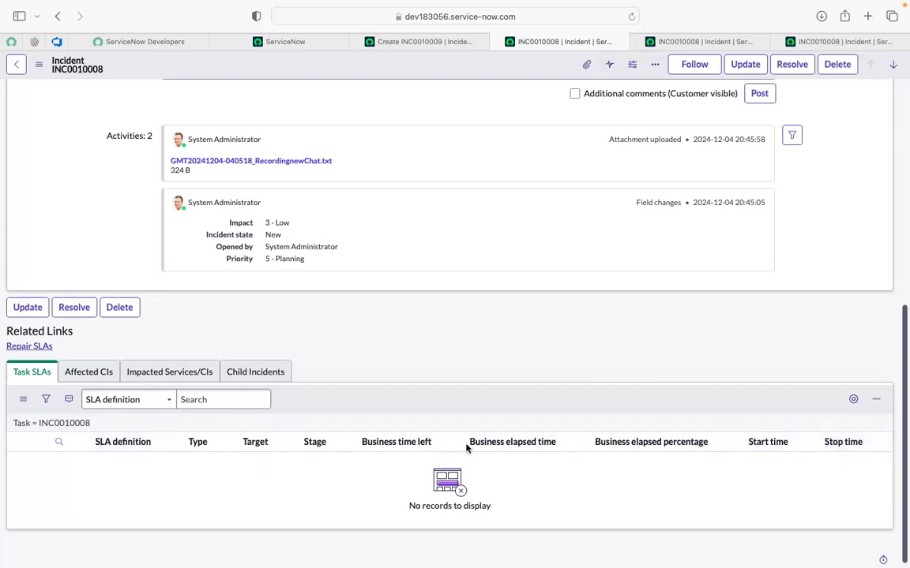
# - Try adding Created and Created by to the selected columns of the Task SLAs list
pyautogui.click(851, 404)
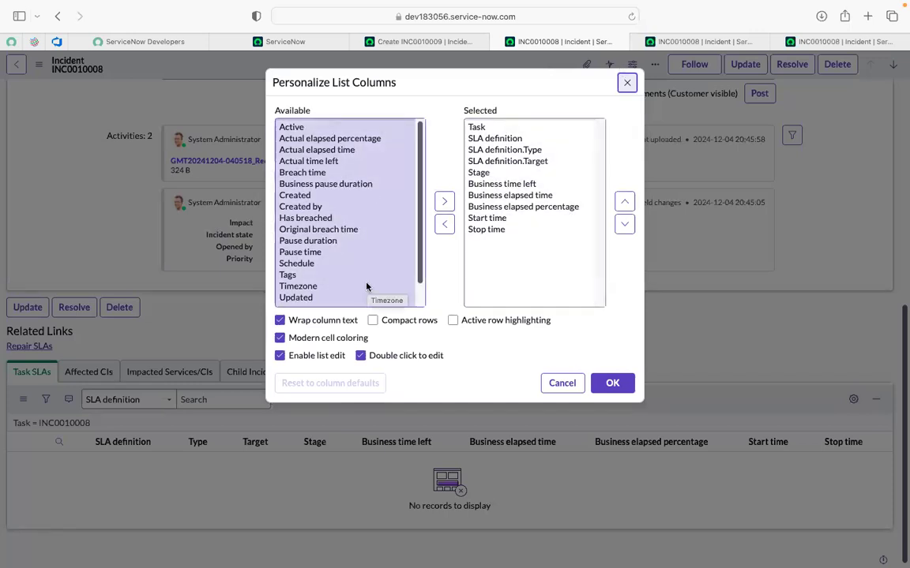
pyautogui.click(311, 197)
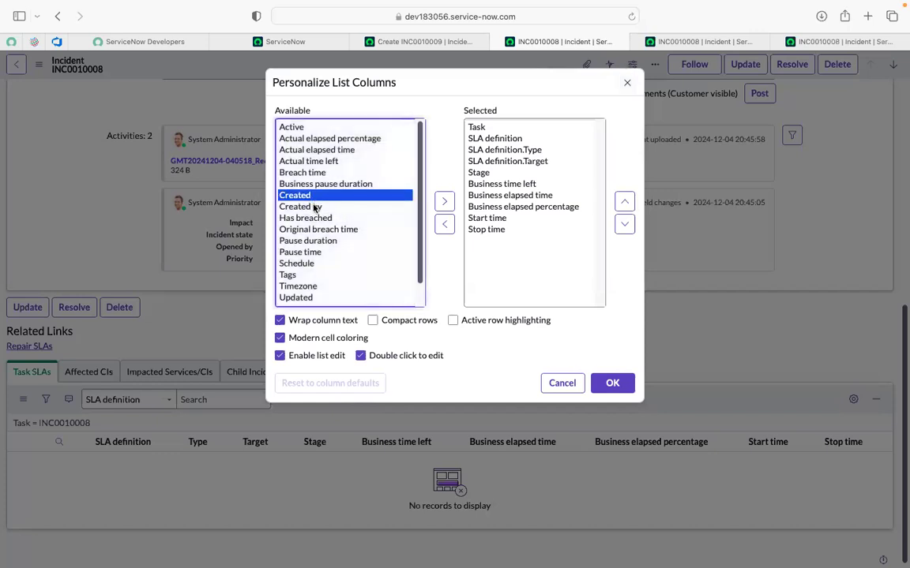
pyautogui.click(314, 207)
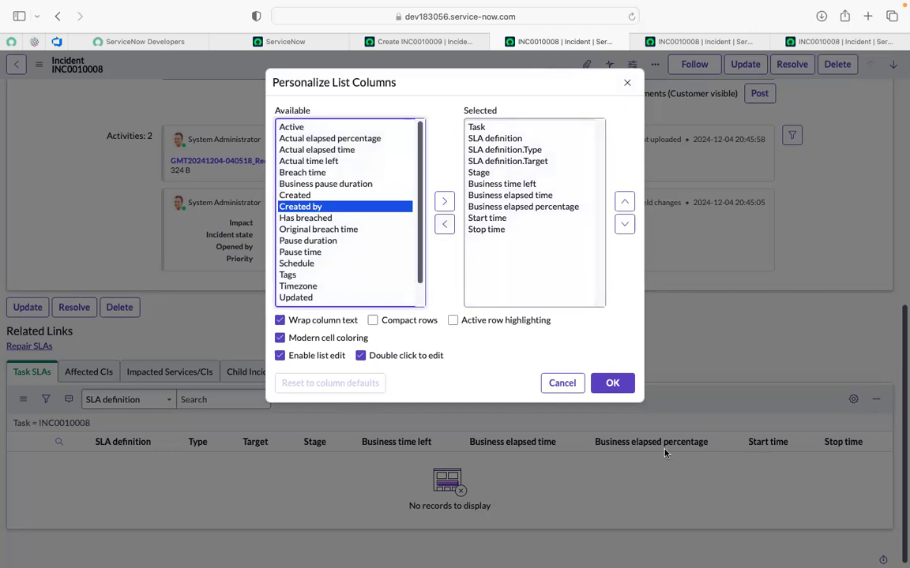
pyautogui.keyDown('shift'); pyautogui.click(292, 195); pyautogui.keyUp('shift')
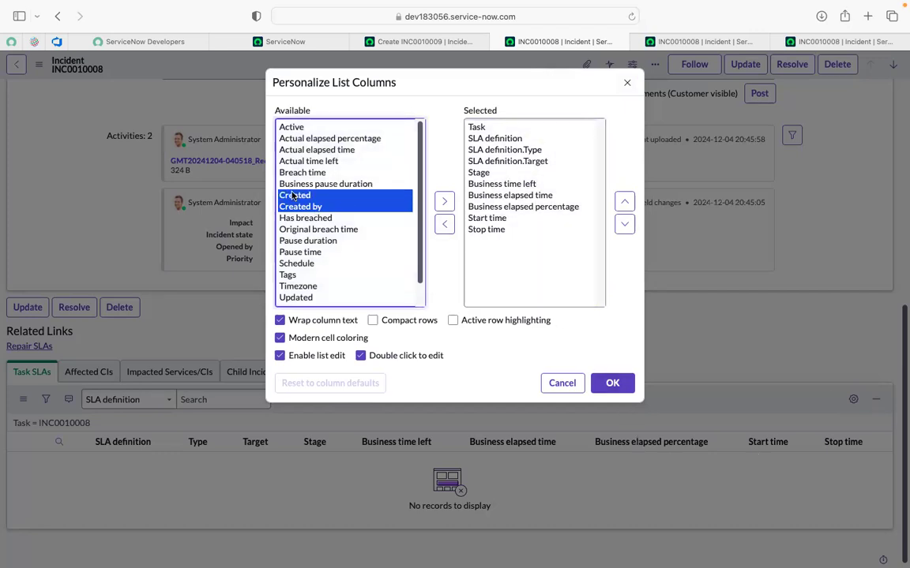
pyautogui.click(444, 202)
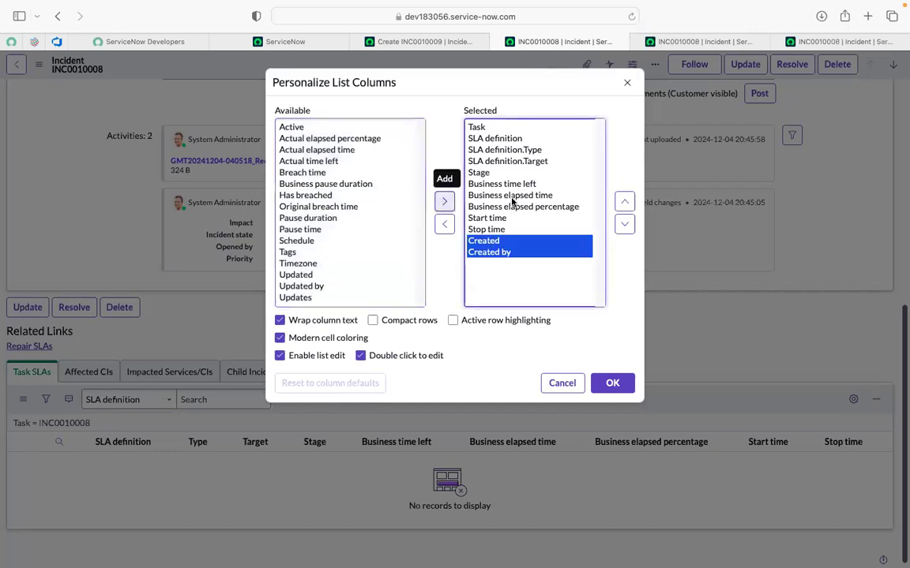
# - Move the Created and Created by columns up to just above Stage
pyautogui.click(624, 202)
pyautogui.click(623, 202)
pyautogui.click(623, 203)
pyautogui.click(624, 203)
pyautogui.click(624, 203)
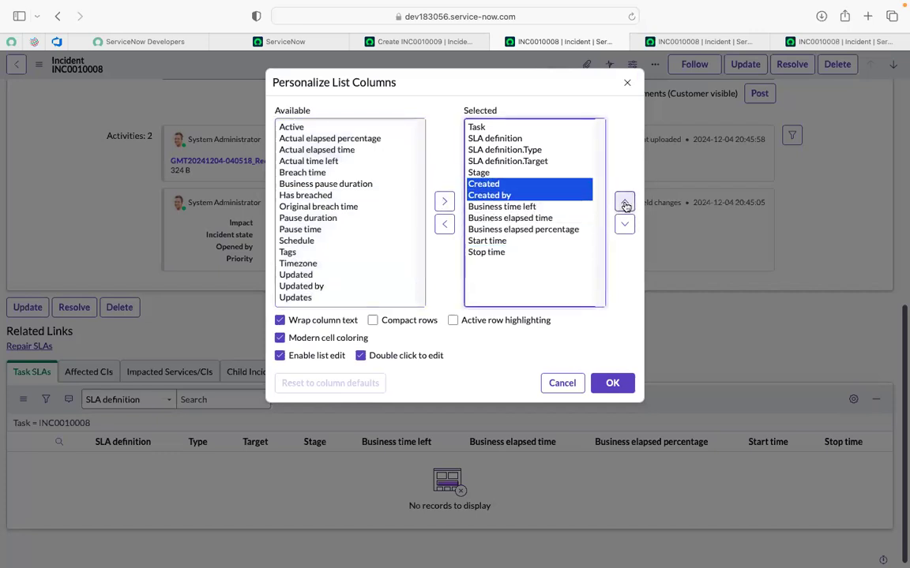
pyautogui.click(623, 202)
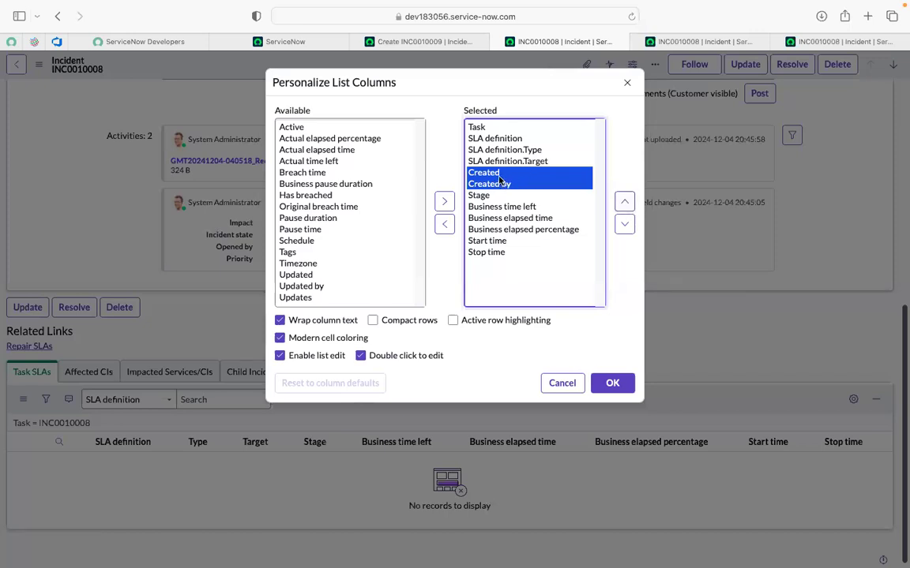
# - Try adding Breach time and Business pause duration to the selected Task SLAs columns
pyautogui.moveTo(442, 172); pyautogui.dragTo(354, 189)
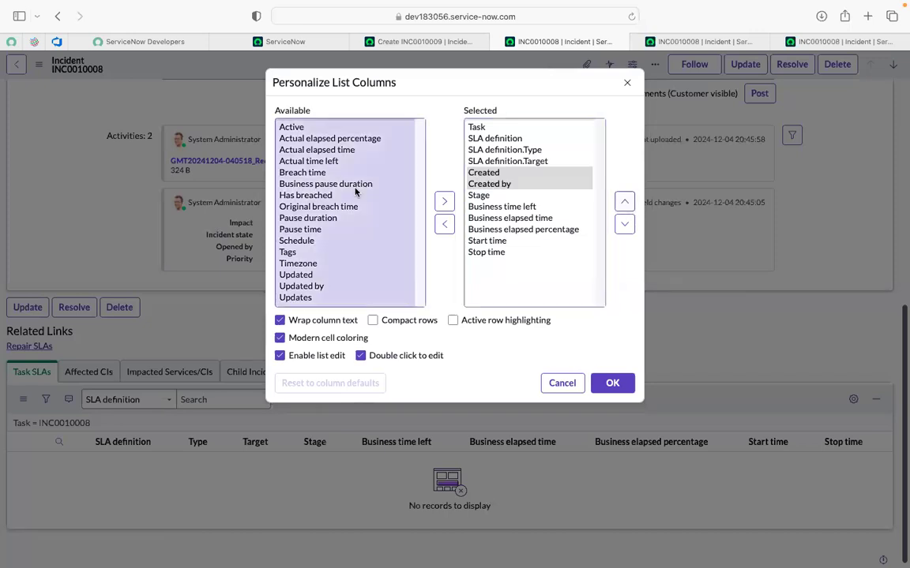
pyautogui.moveTo(446, 275); pyautogui.dragTo(321, 174)
pyautogui.click(321, 174)
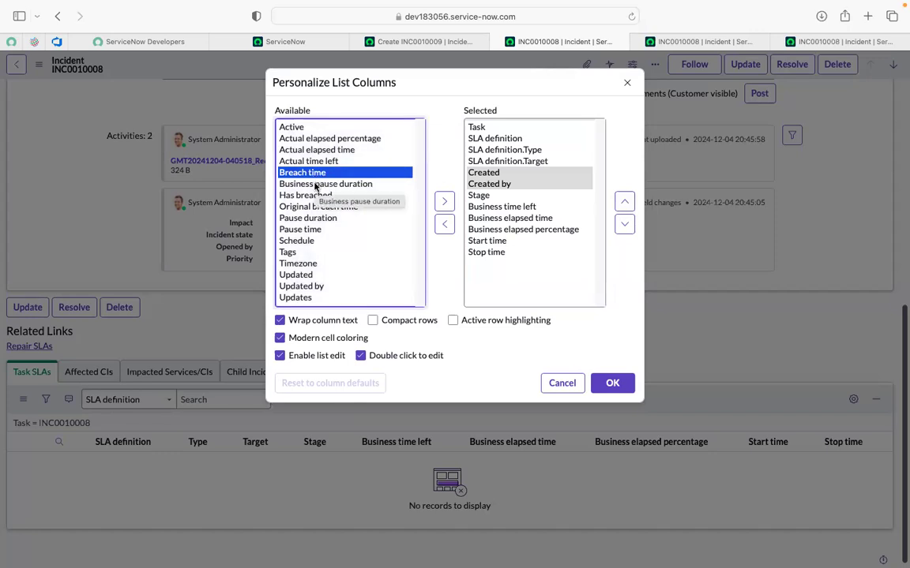
pyautogui.keyDown('shift'); pyautogui.click(315, 184); pyautogui.keyUp('shift')
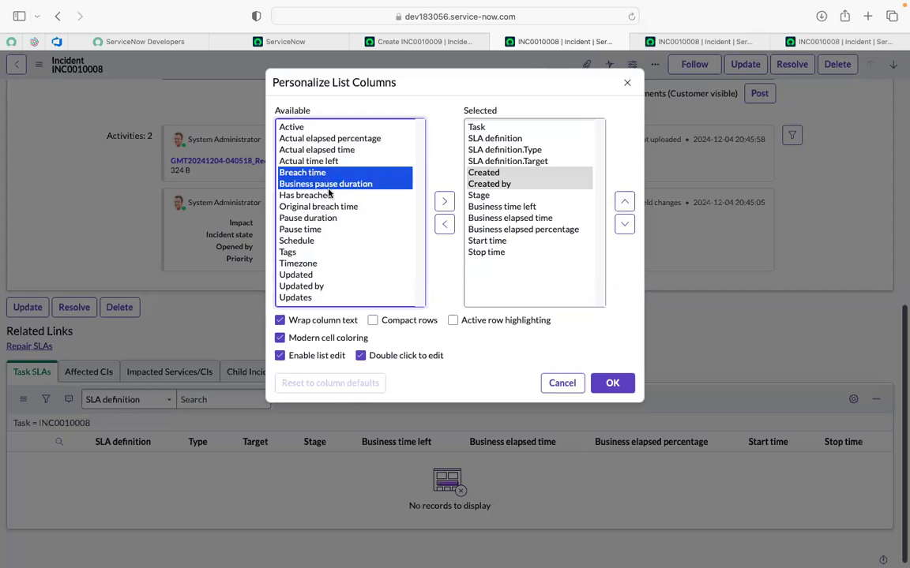
pyautogui.click(444, 203)
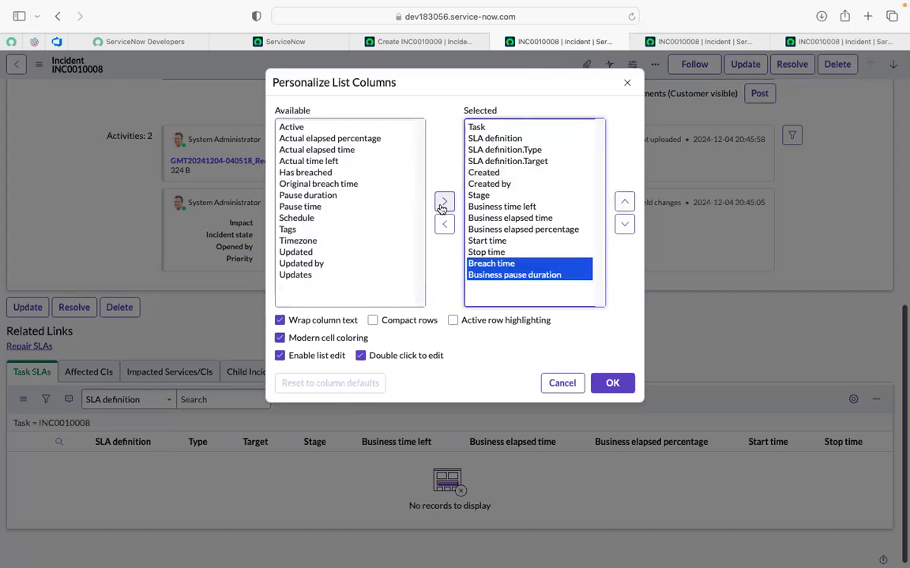
# - Move Breach time and Business pause duration up to just above Created
pyautogui.click(624, 203)
pyautogui.click(624, 203)
pyautogui.click(623, 203)
pyautogui.click(623, 203)
pyautogui.click(624, 203)
pyautogui.click(624, 203)
pyautogui.click(624, 203)
pyautogui.click(624, 203)
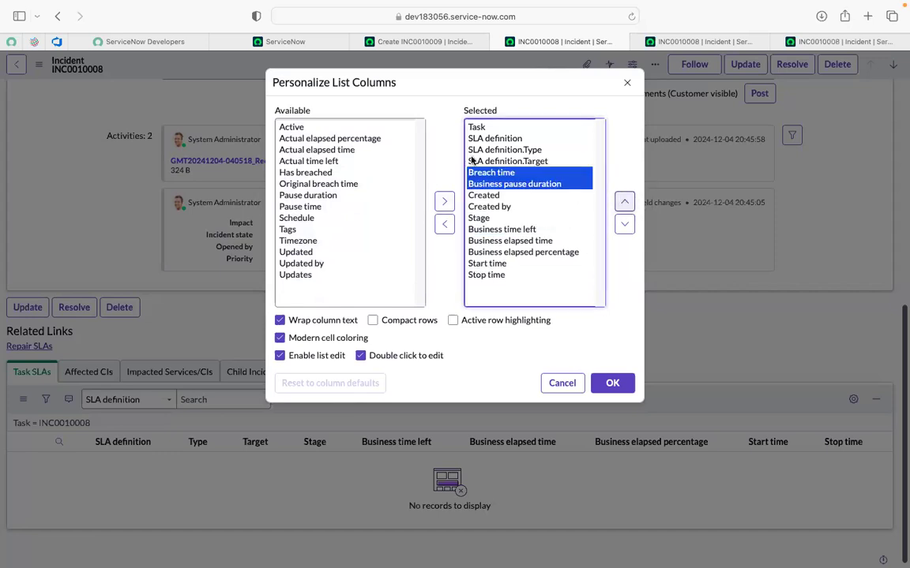
# - Move Breach time and Business pause duration back to the end of the selected columns and remove them
pyautogui.click(624, 226)
pyautogui.click(624, 226)
pyautogui.click(624, 226)
pyautogui.click(624, 226)
pyautogui.click(624, 226)
pyautogui.click(624, 226)
pyautogui.click(623, 226)
pyautogui.click(624, 226)
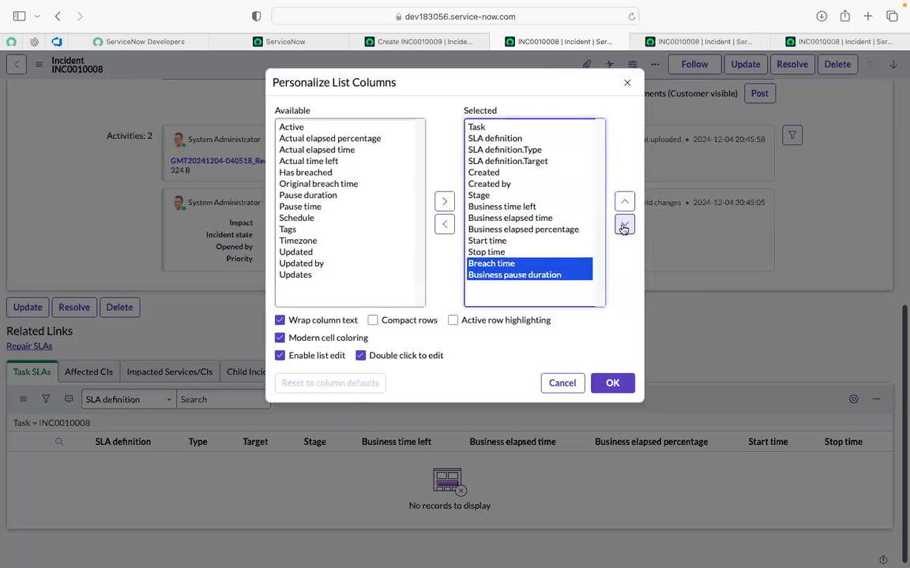
pyautogui.click(444, 224)
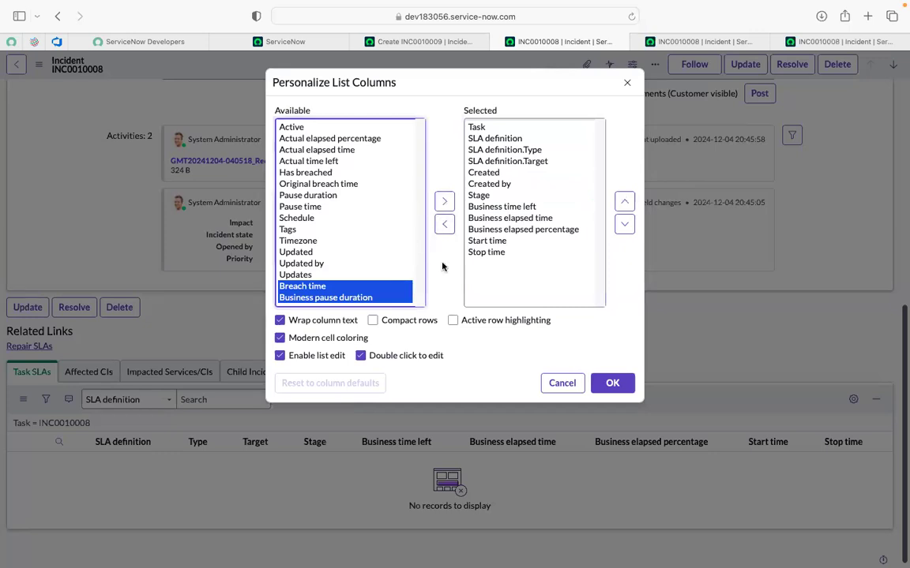
# - Discard the Task SLAs column changes, and reopen the column personalization briefly to check the selected columns
pyautogui.click(506, 354)
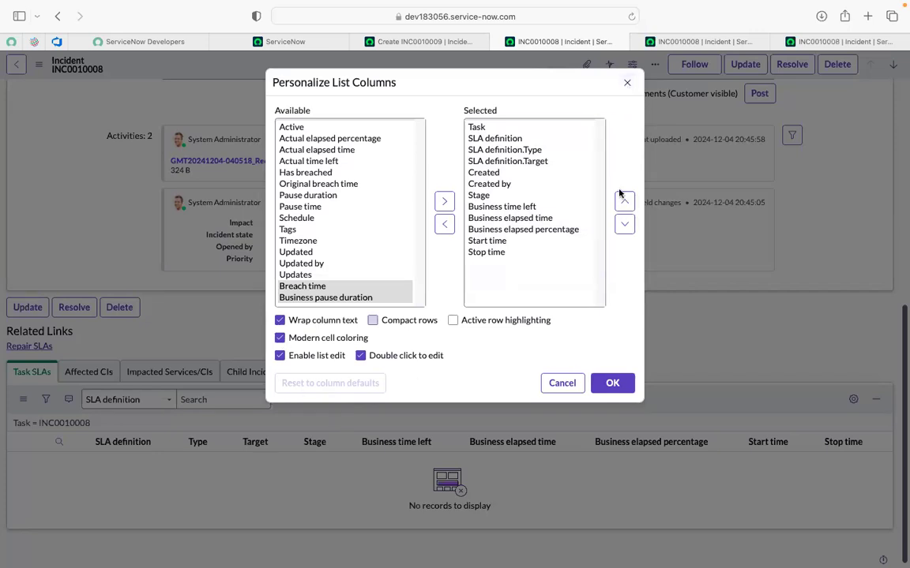
pyautogui.click(627, 82)
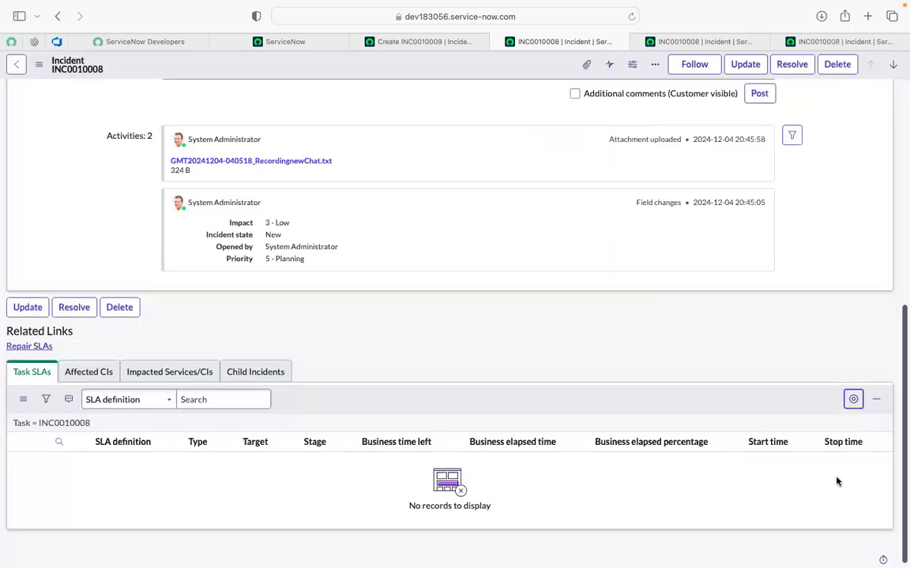
pyautogui.click(852, 400)
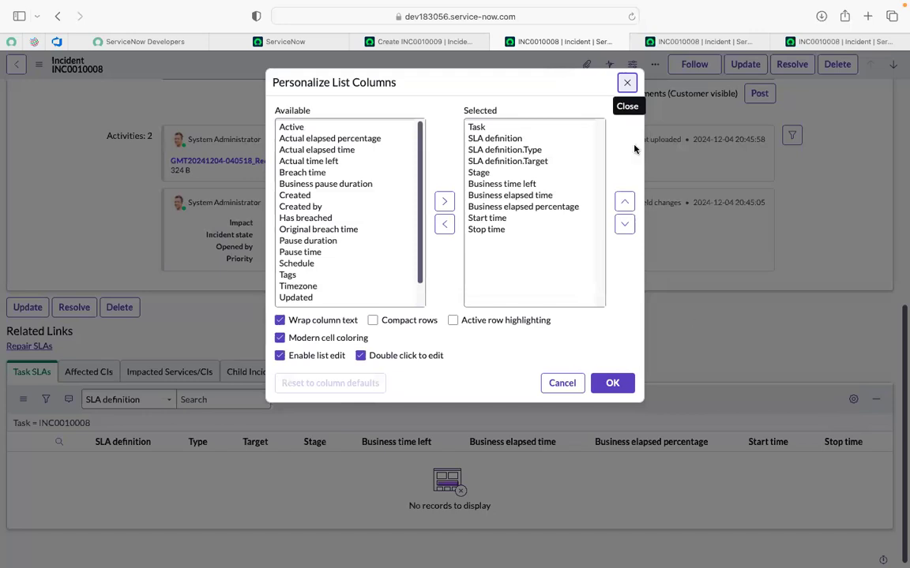
pyautogui.click(629, 84)
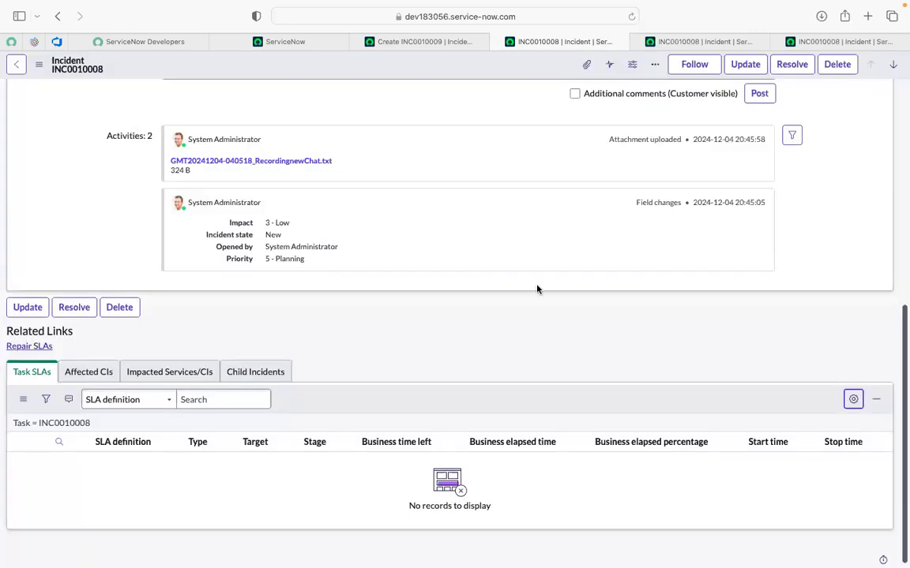
# - Review the test123 incident form and display the filter conditions of its Task SLAs list
pyautogui.scroll(5, 464, 310)
pyautogui.scroll(5, 463, 310)
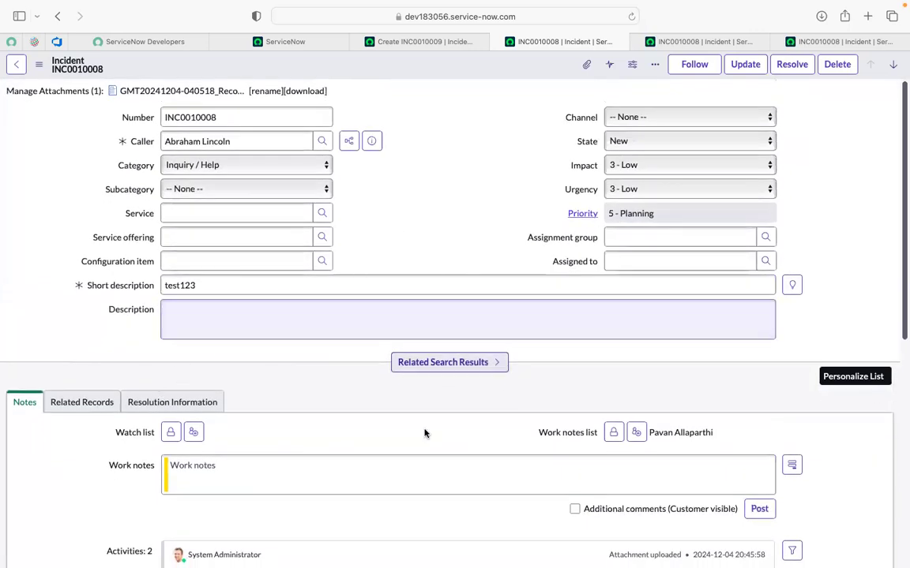
pyautogui.moveTo(318, 549)
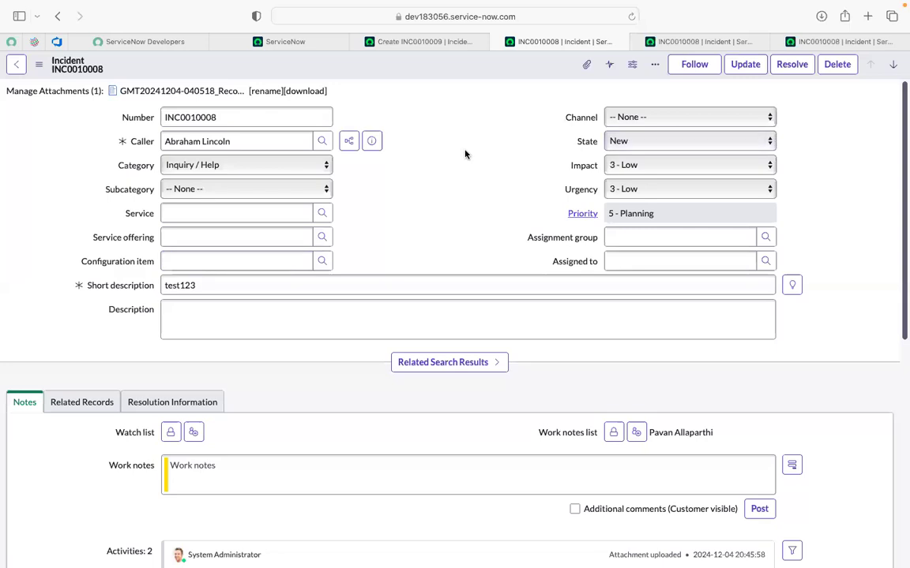
pyautogui.scroll(-10, 465, 154)
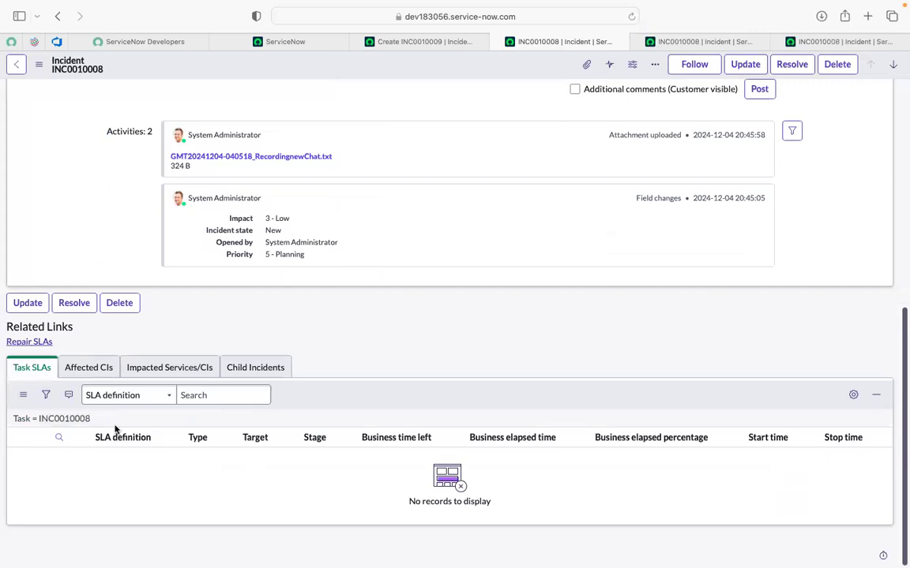
pyautogui.click(45, 396)
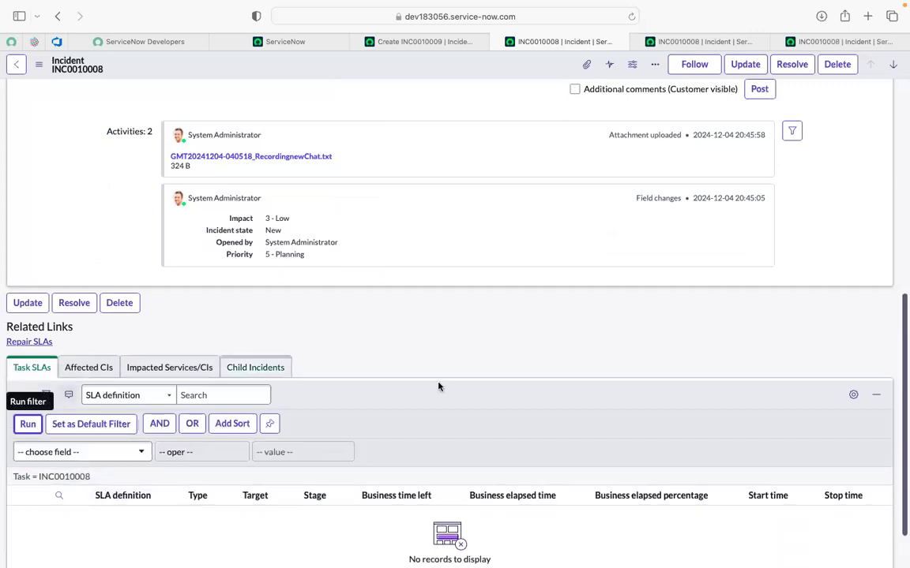
pyautogui.scroll(-2, 437, 394)
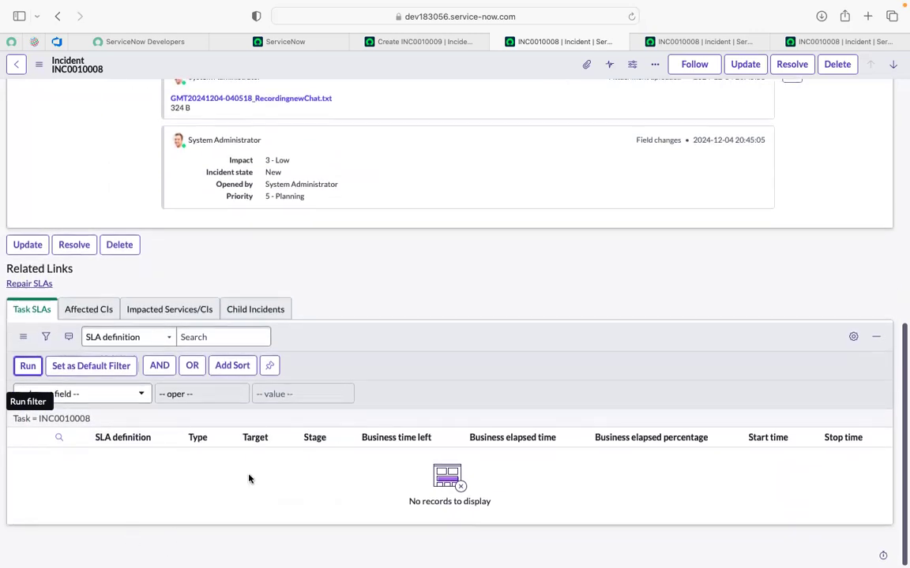
pyautogui.hscroll(-2, 138, 476)
pyautogui.click(390, 292)
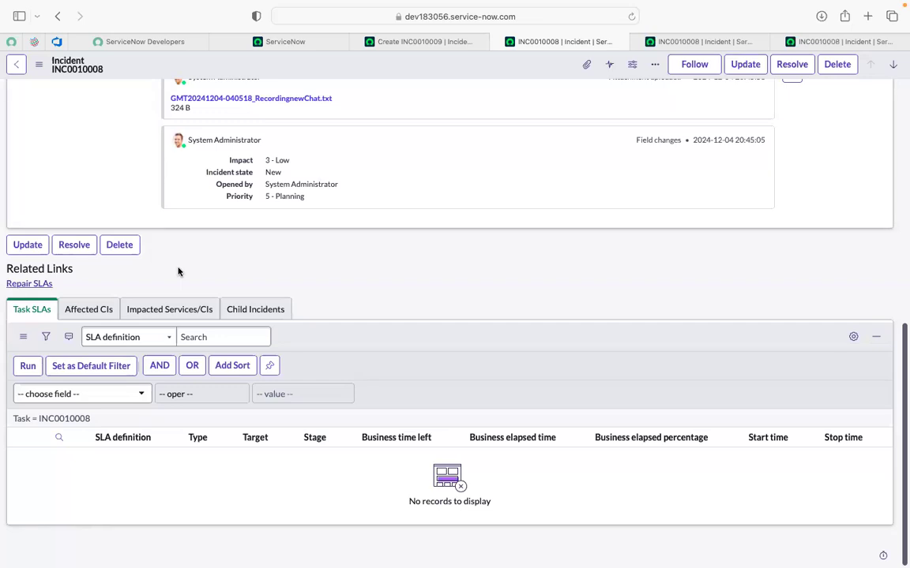
# - Examine the export options and the available views of the incident form
pyautogui.scroll(15, 177, 271)
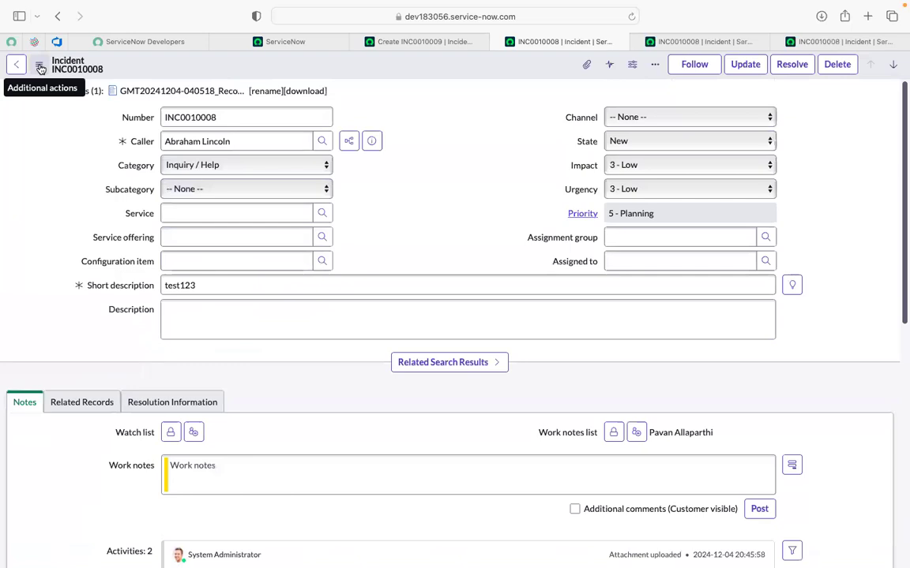
pyautogui.click(39, 68)
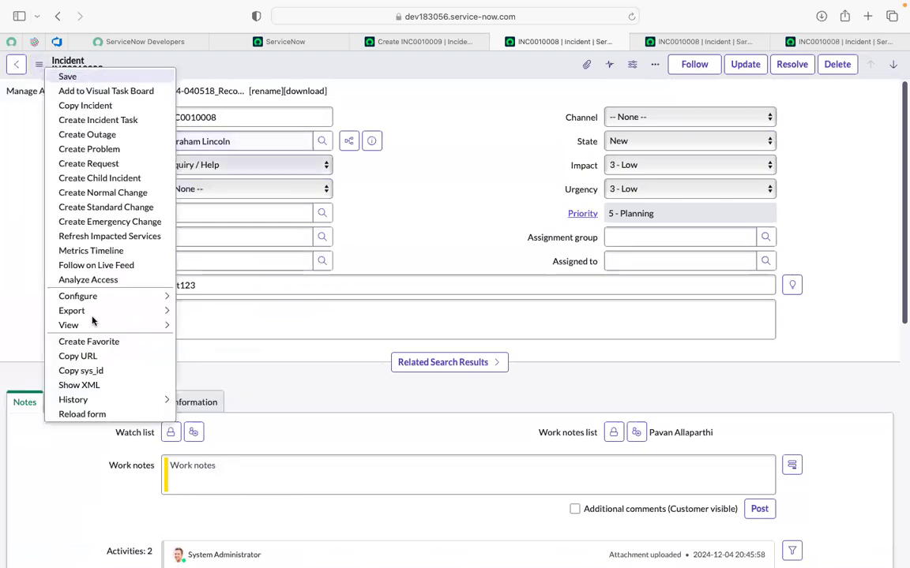
pyautogui.moveTo(92, 324)
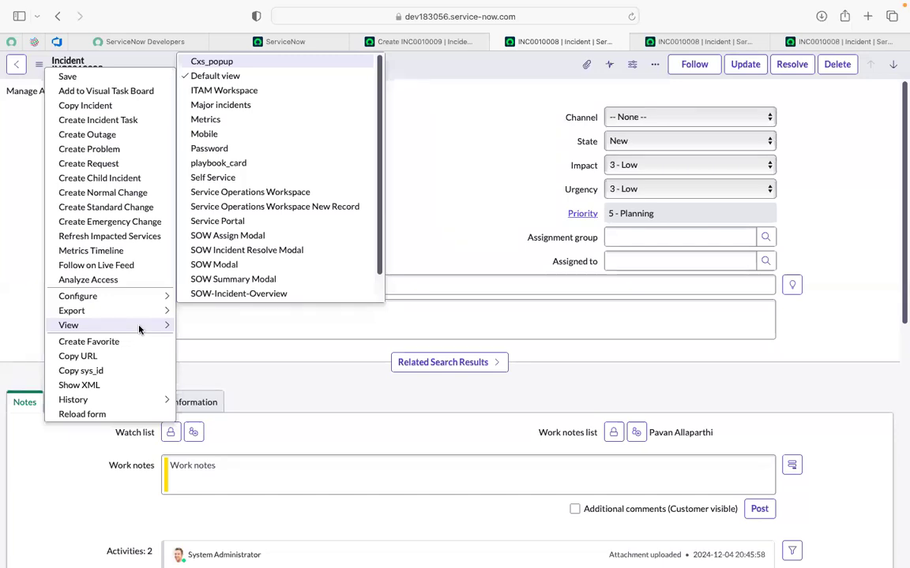
pyautogui.click(23, 252)
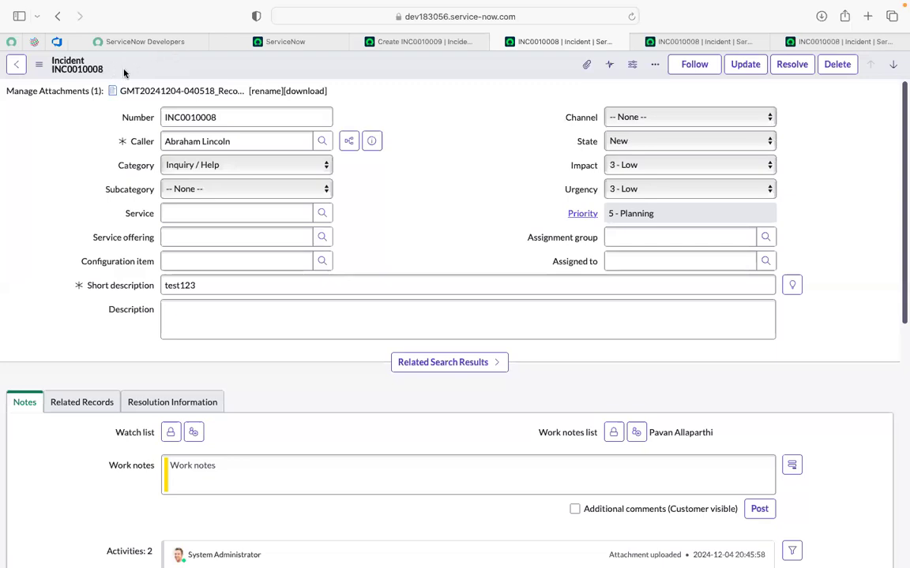
pyautogui.click(39, 64)
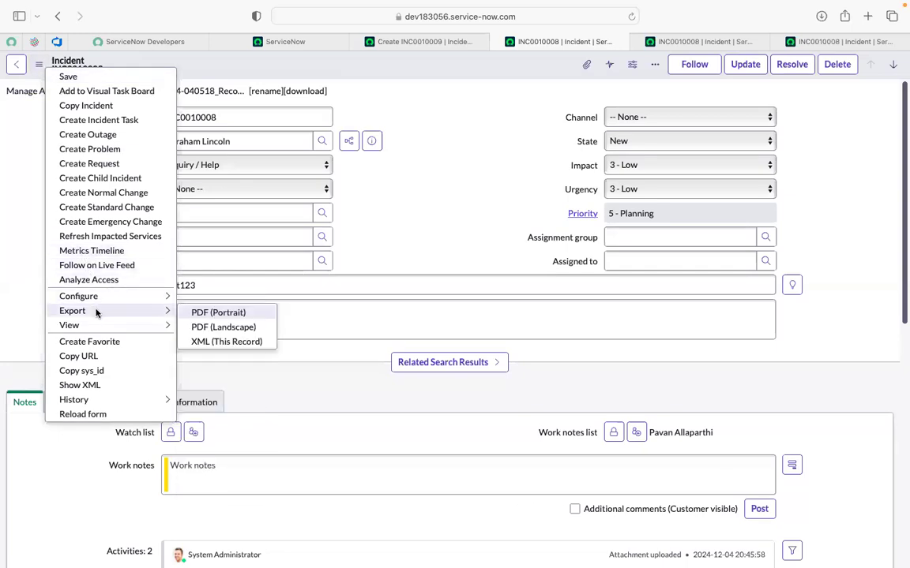
pyautogui.moveTo(97, 326)
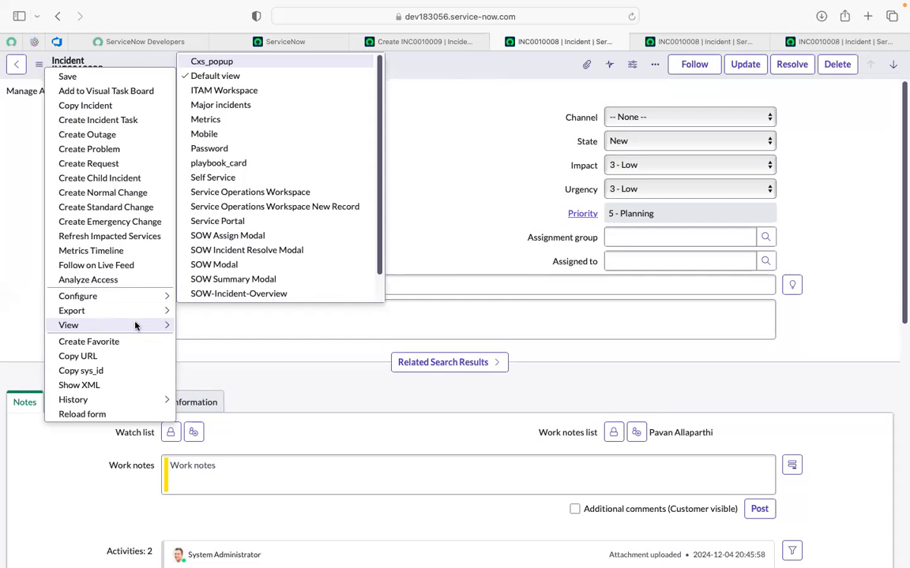
# - Switch the incident form to the ITAM Workspace view and review its fields and related lists
pyautogui.click(37, 64)
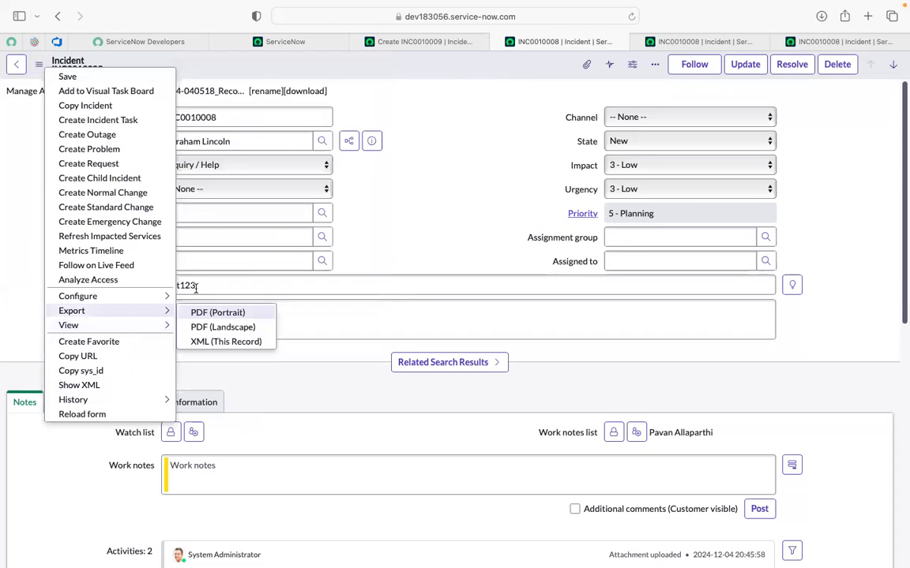
pyautogui.scroll(-1, 216, 269)
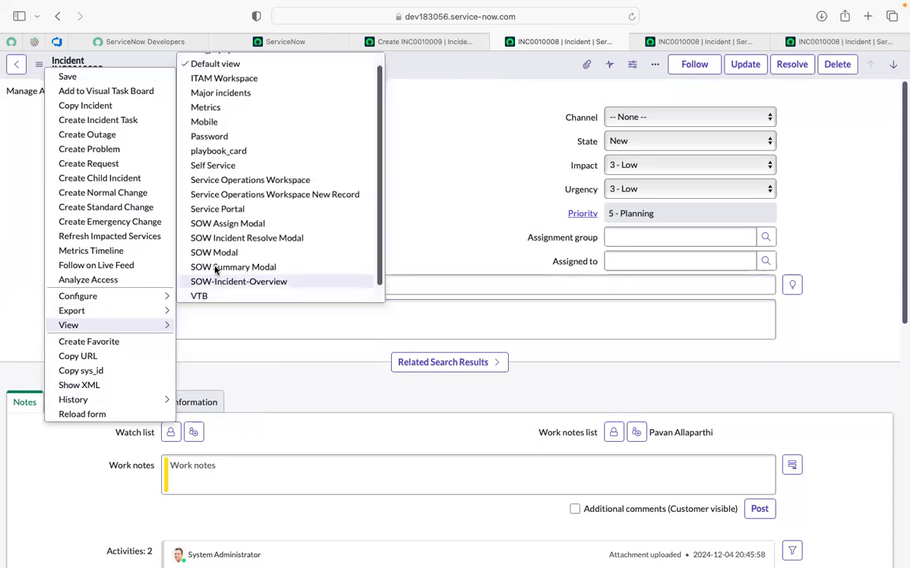
pyautogui.click(210, 81)
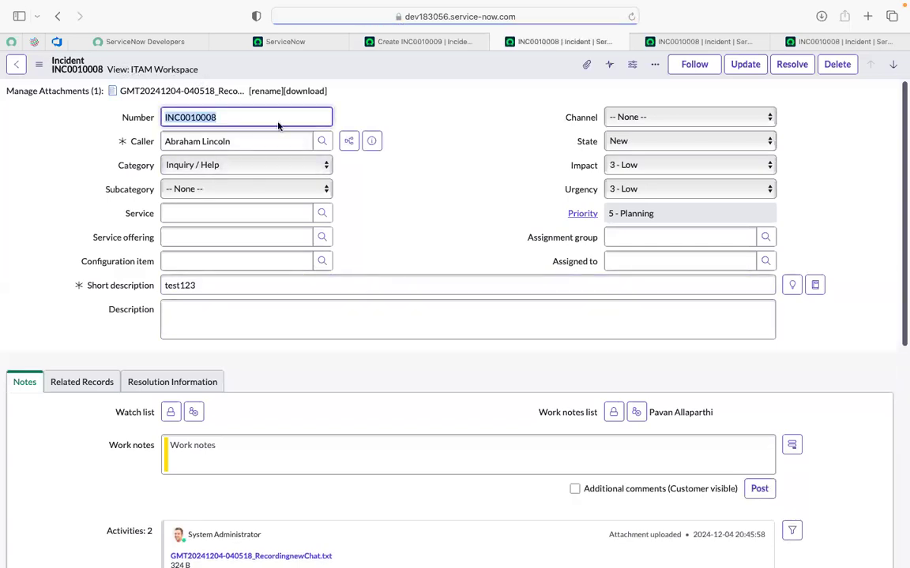
pyautogui.scroll(-10, 440, 211)
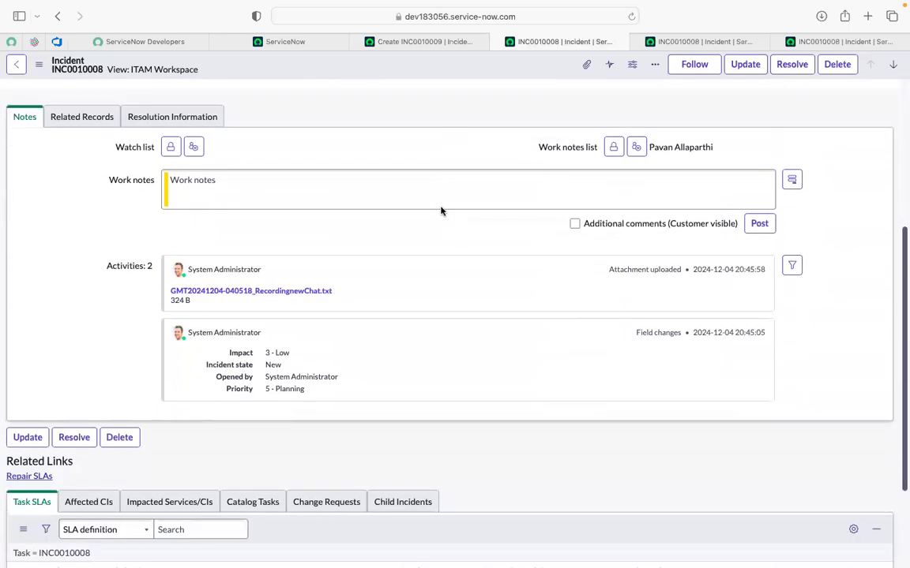
pyautogui.scroll(10, 441, 210)
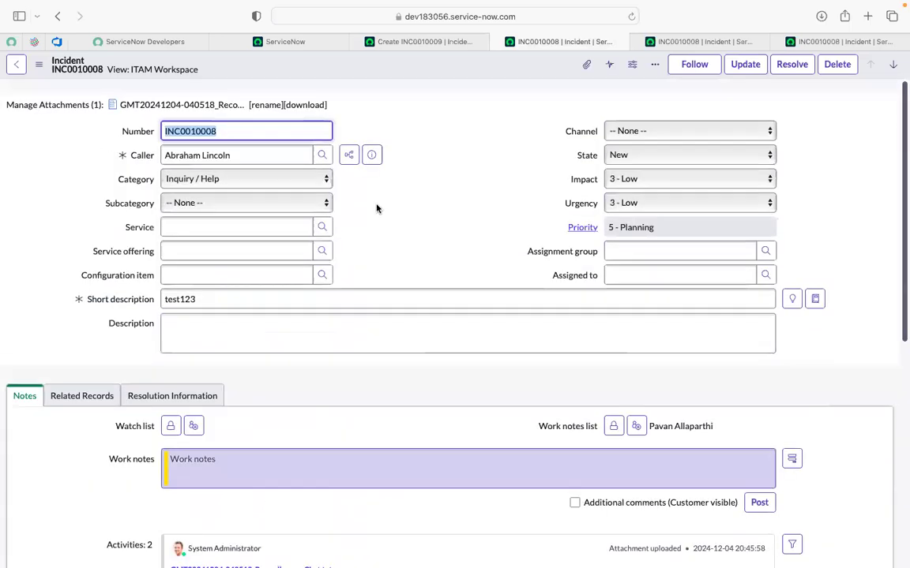
# - Switch the incident form to the Major incidents view and review its fields and related lists
pyautogui.click(37, 65)
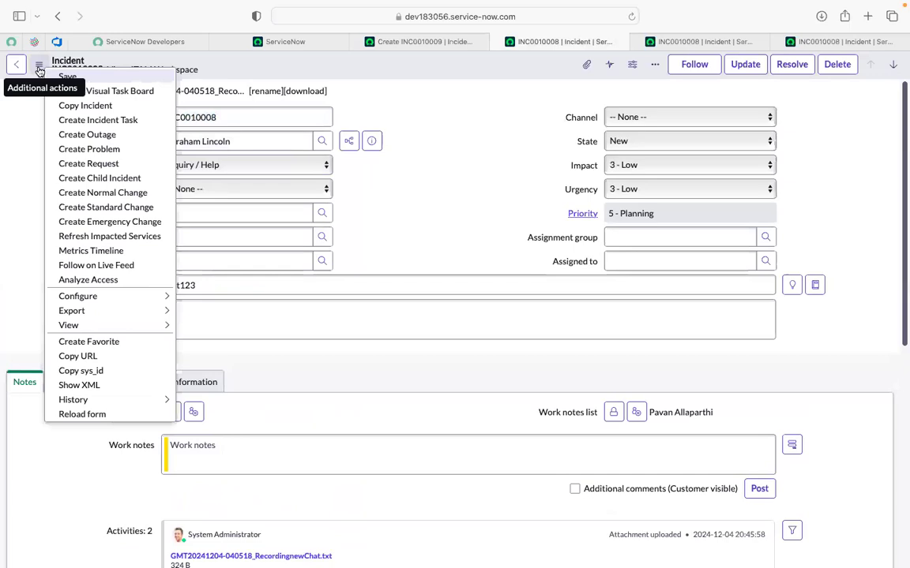
pyautogui.rightClick(115, 326)
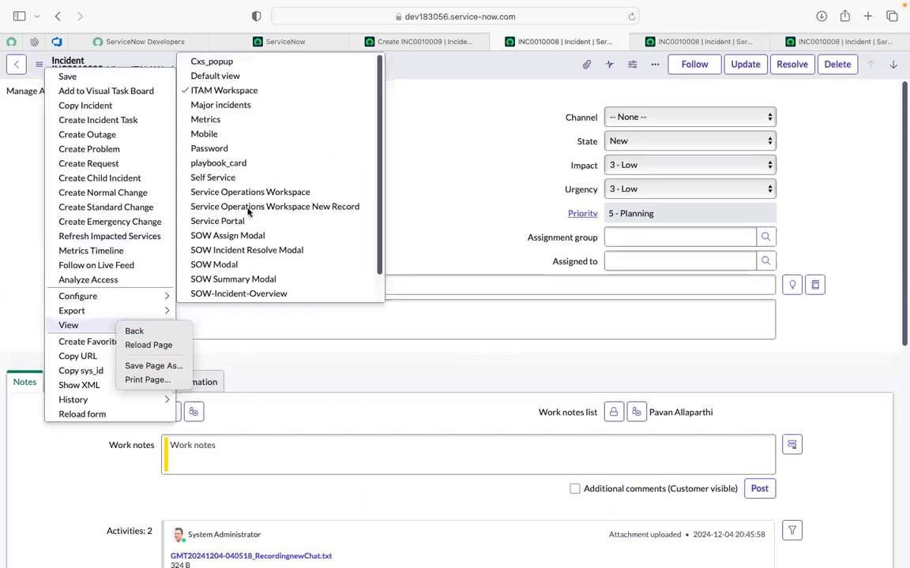
pyautogui.click(208, 107)
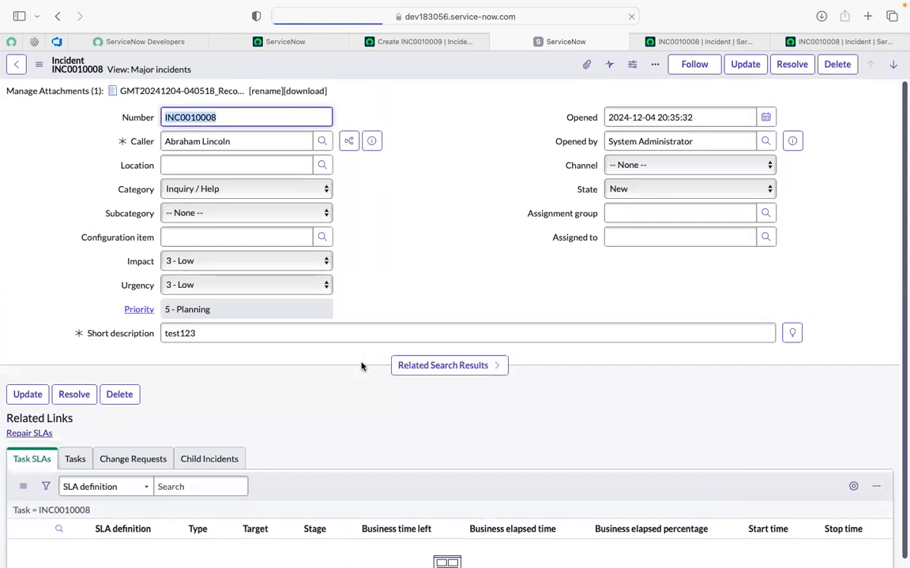
pyautogui.scroll(-3, 386, 241)
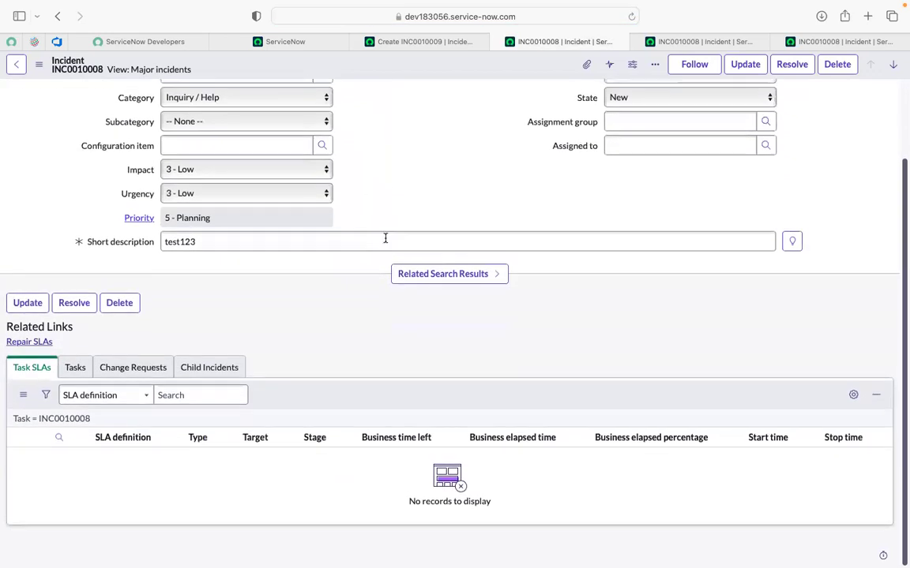
pyautogui.scroll(2, 386, 237)
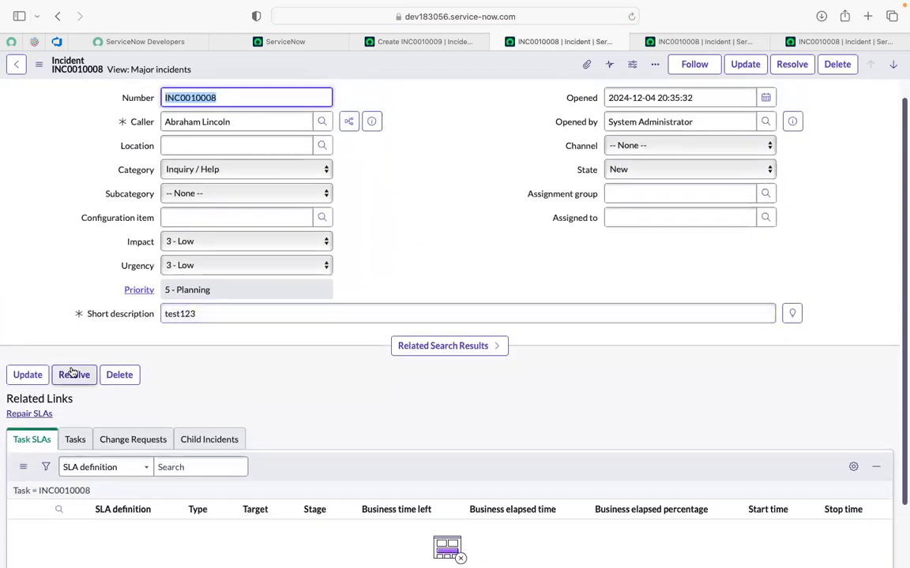
# - Expand the related search results below the short description, check them and collapse the section
pyautogui.click(452, 351)
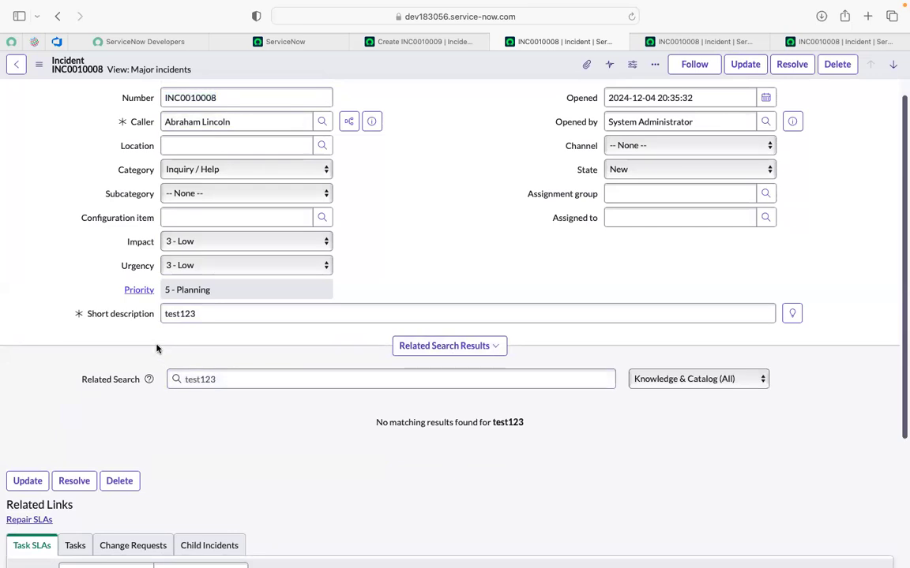
pyautogui.scroll(-1, 158, 348)
pyautogui.click(455, 339)
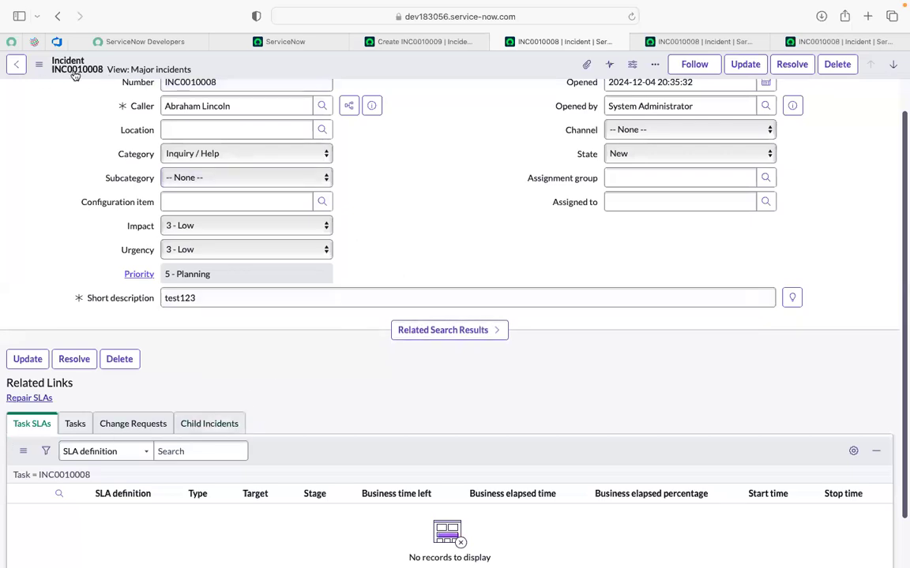
# - Return the incident form to the Default view and review its sections and related lists
pyautogui.scroll(1, 82, 108)
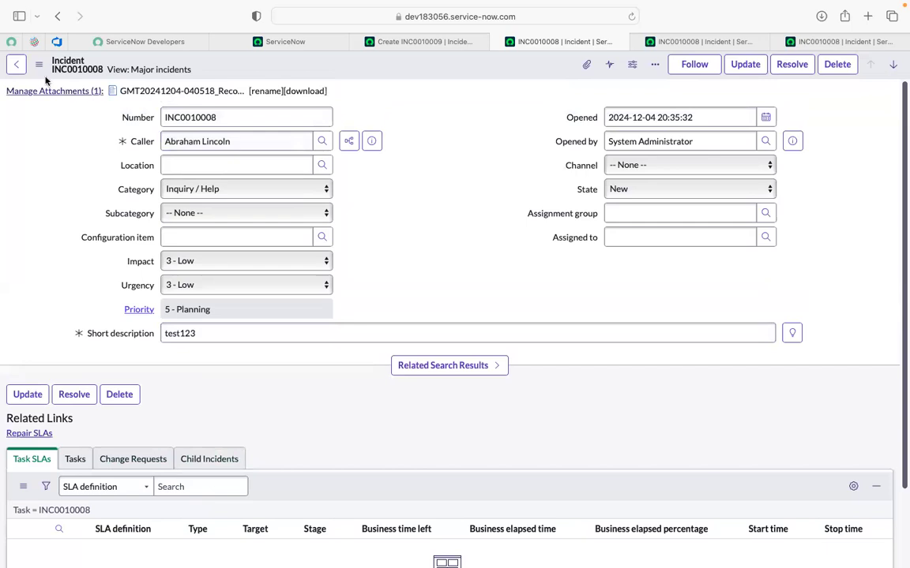
pyautogui.click(39, 66)
pyautogui.moveTo(135, 327)
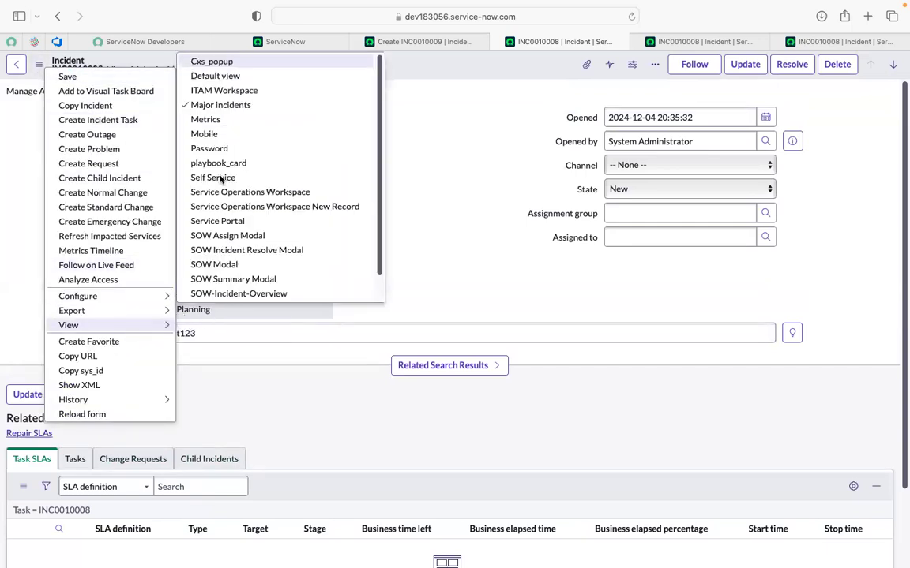
pyautogui.scroll(-1, 213, 179)
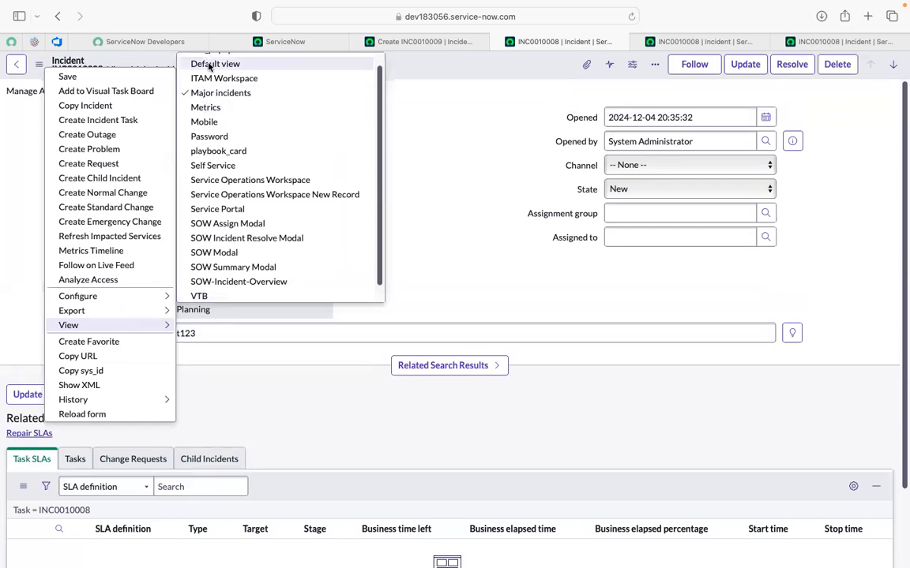
pyautogui.click(210, 65)
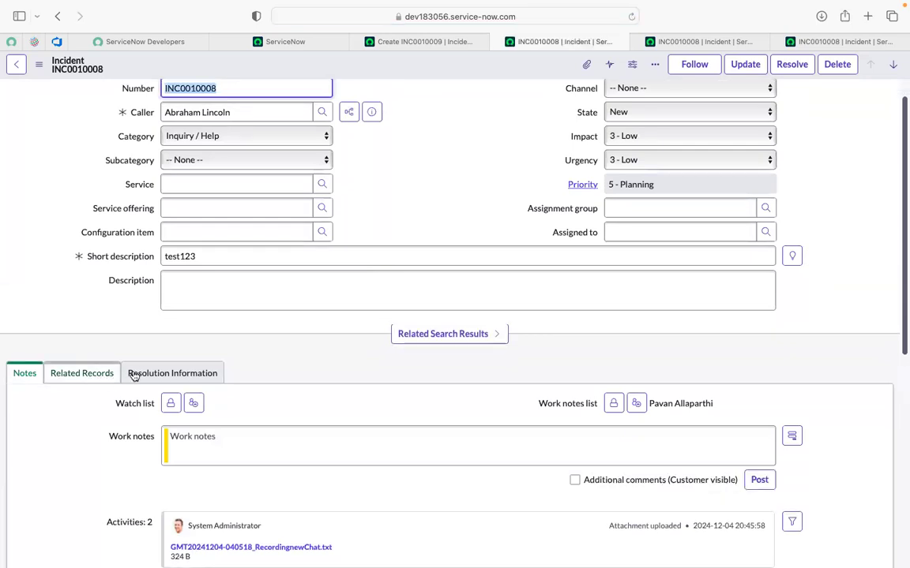
pyautogui.scroll(-5, 158, 375)
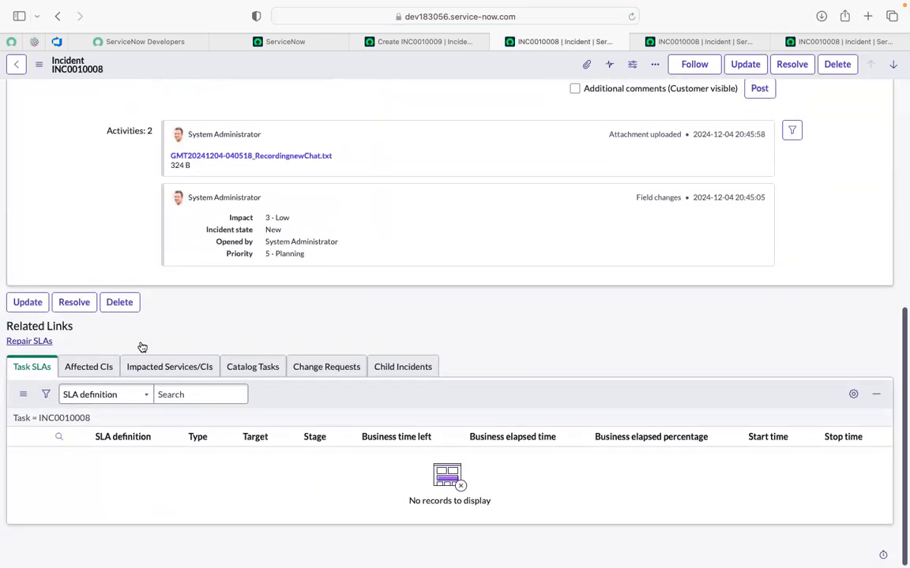
pyautogui.scroll(5, 97, 265)
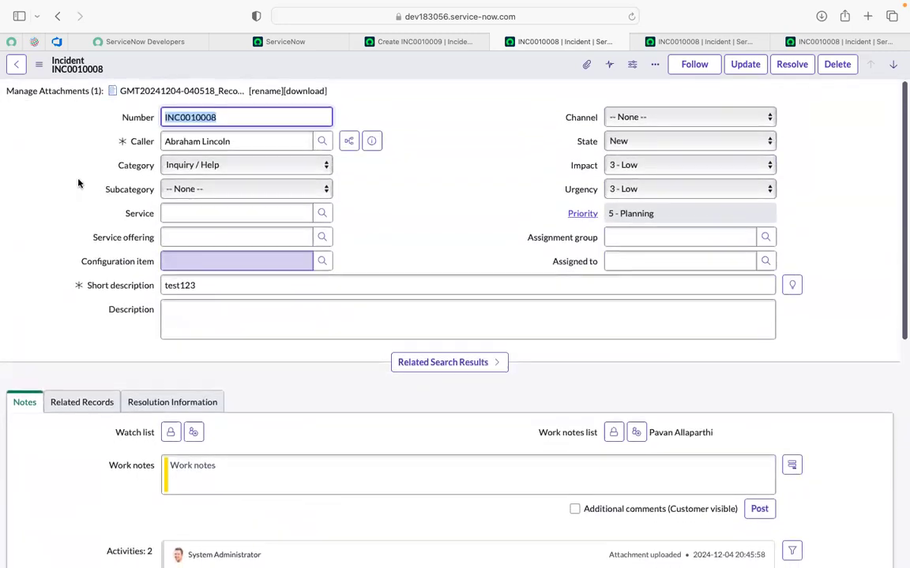
pyautogui.click(474, 184)
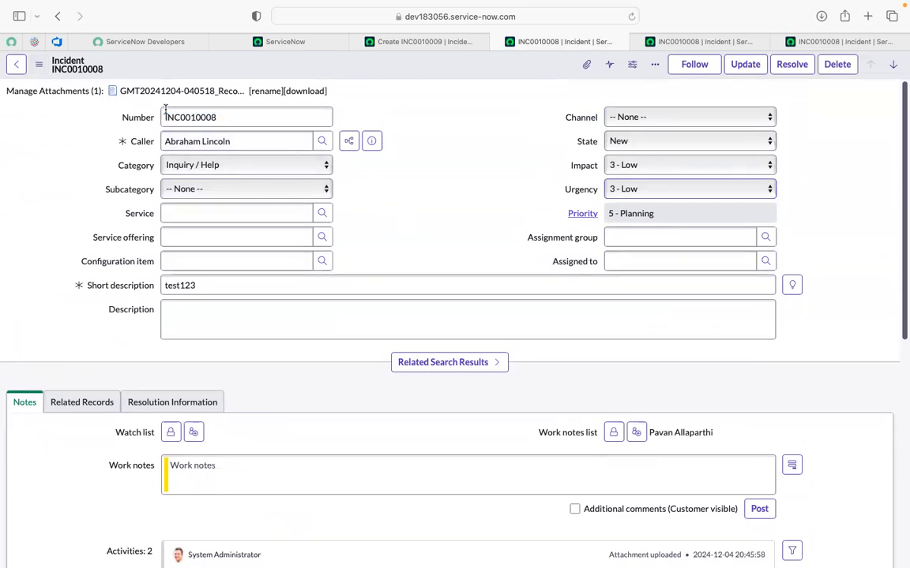
# - Copy the incident's sys_id and paste it into the first note in the Notes app, replacing the note's existing text
pyautogui.click(39, 68)
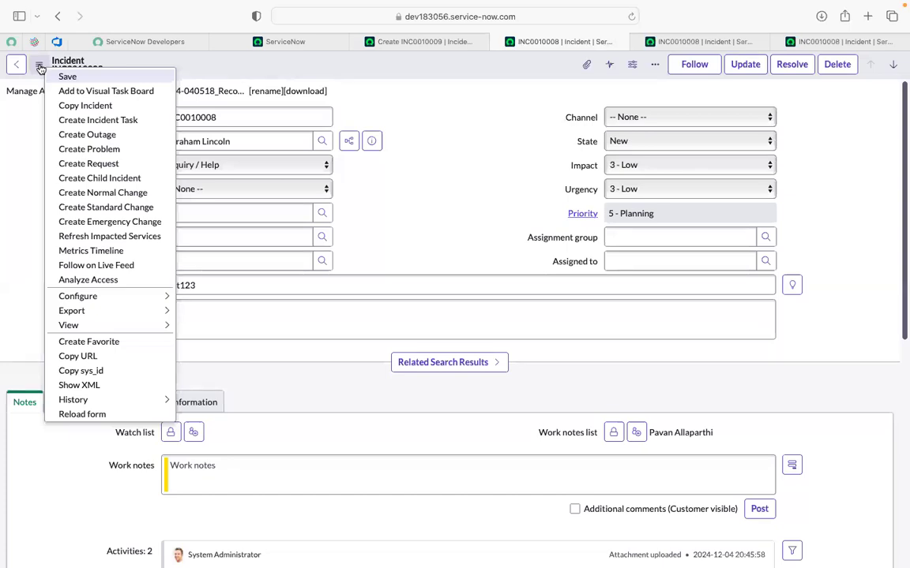
pyautogui.click(105, 372)
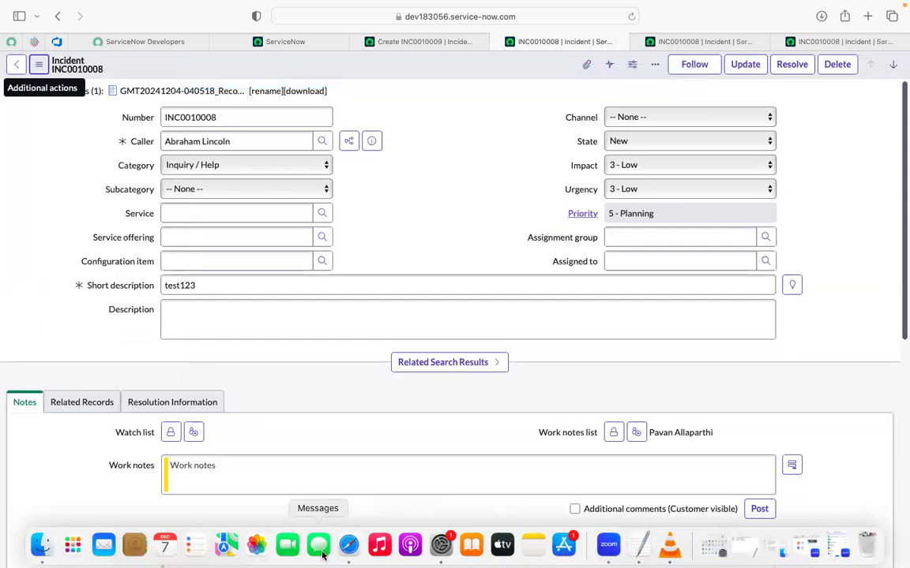
pyautogui.click(532, 545)
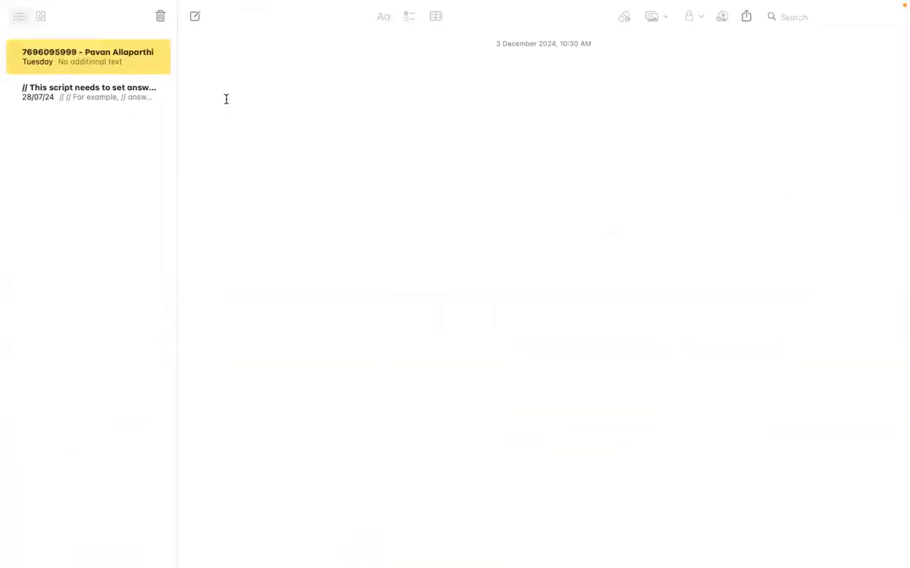
pyautogui.moveTo(308, 63); pyautogui.dragTo(184, 57)
pyautogui.press('BackSpace')
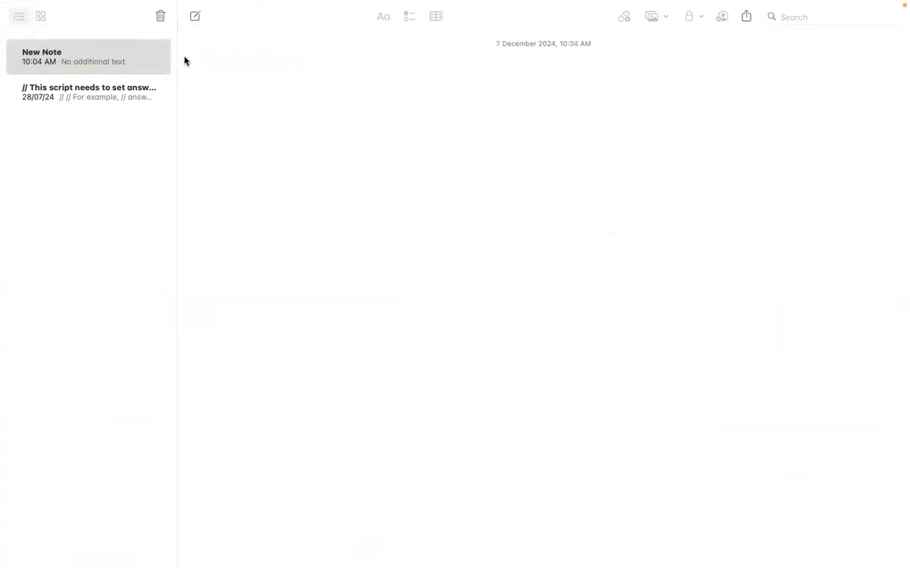
pyautogui.press('super+v')
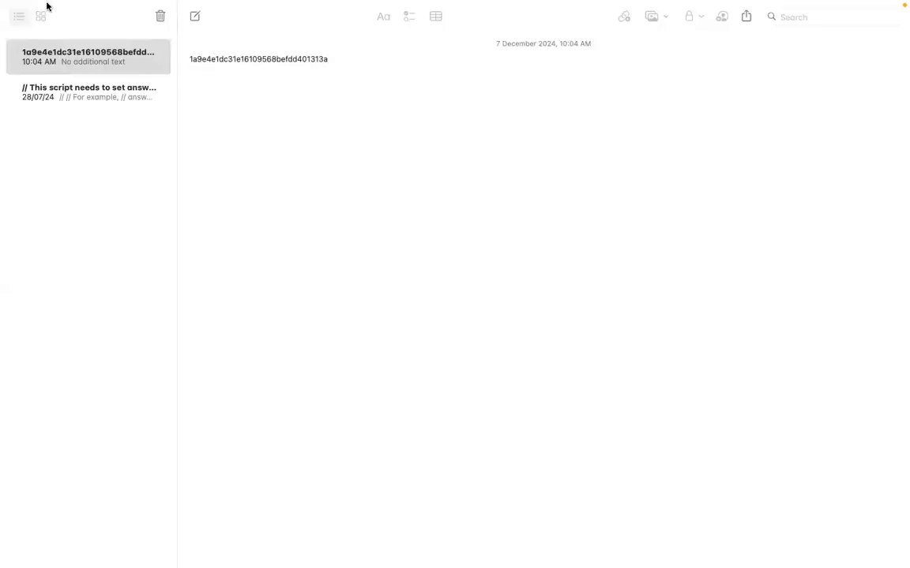
# - Take the Notes window out of full screen and switch back to the incident form in Safari
pyautogui.press('super+a')
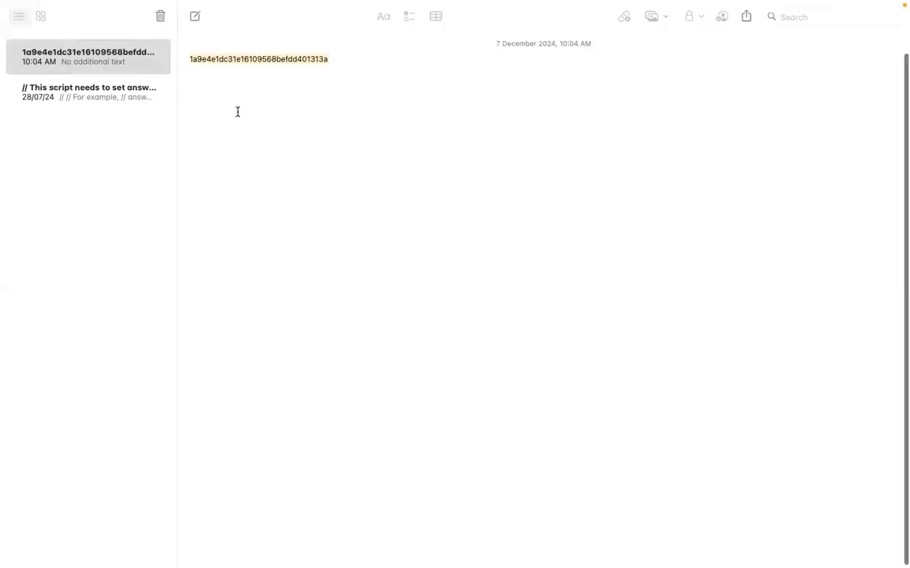
pyautogui.click(78, 7)
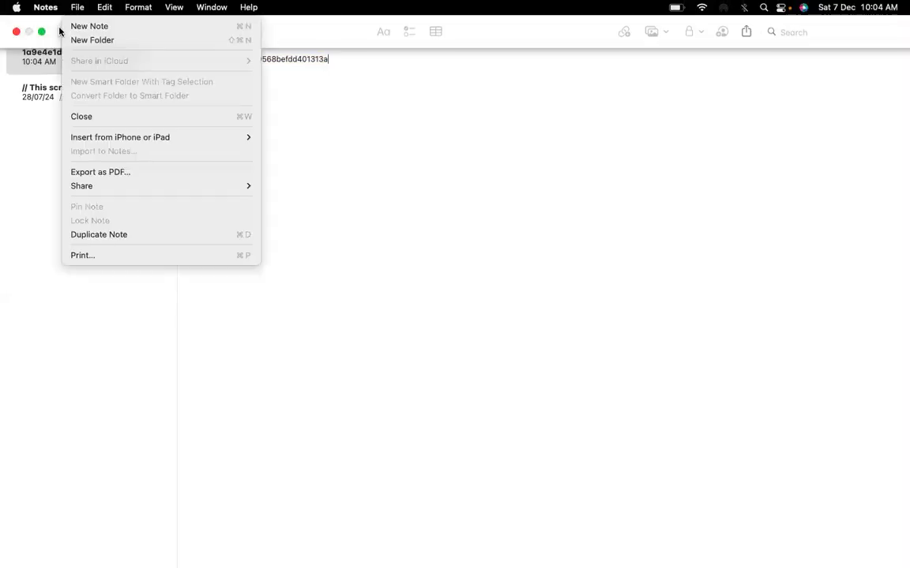
pyautogui.click(43, 32)
pyautogui.click(43, 31)
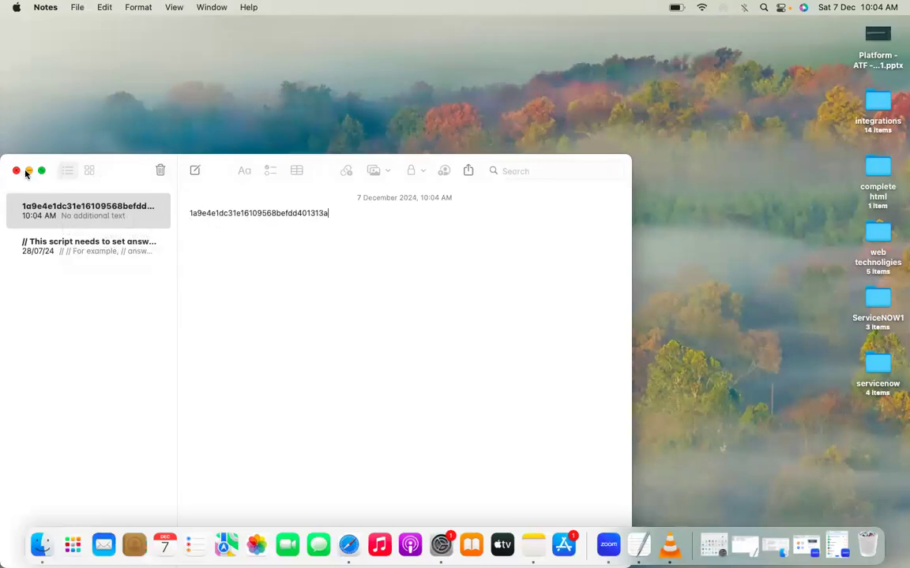
pyautogui.click(350, 544)
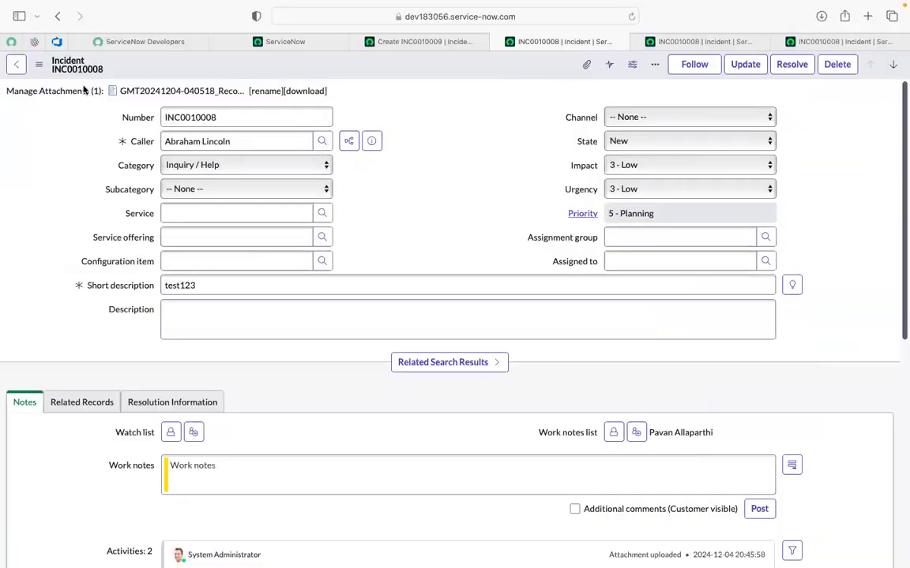
# - Examine the incident form's additional actions, including its export and configuration options
pyautogui.click(39, 65)
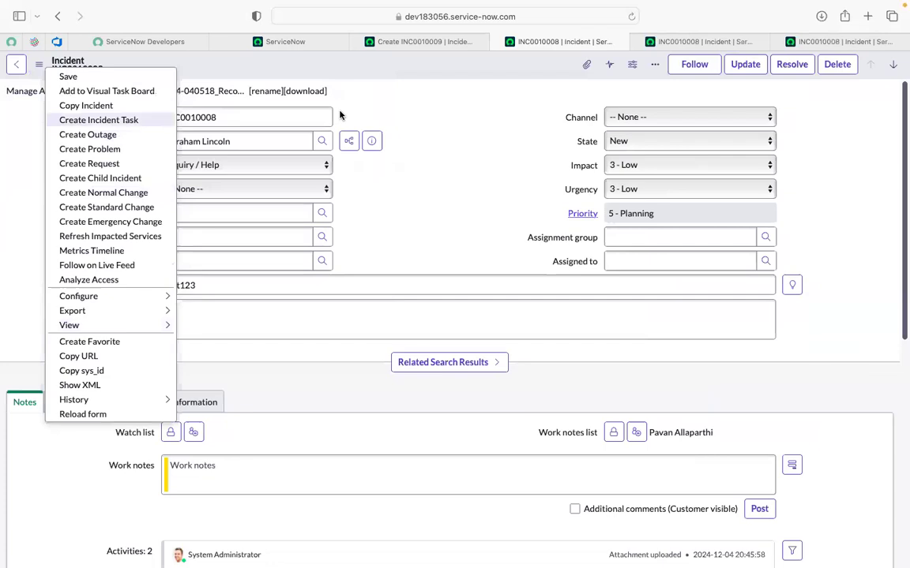
pyautogui.press('Escape')
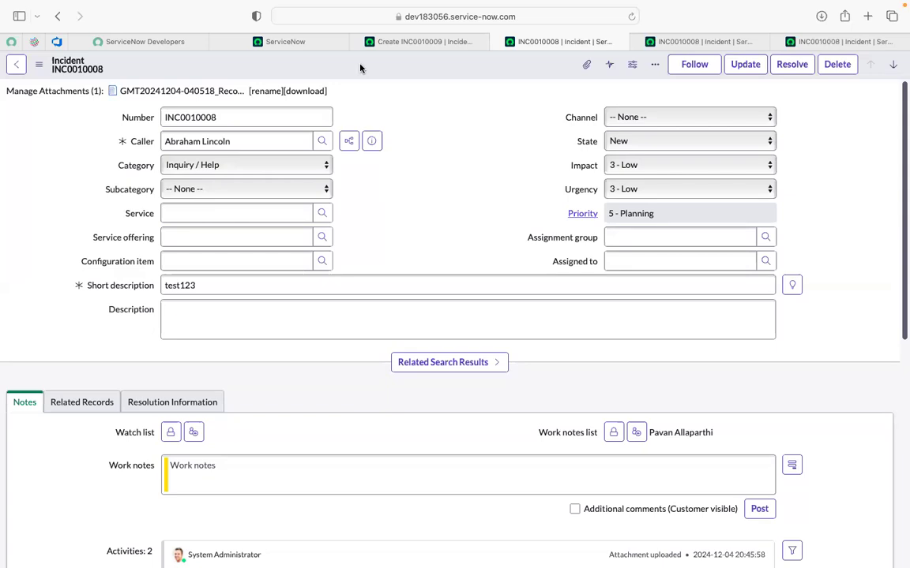
pyautogui.rightClick(360, 68)
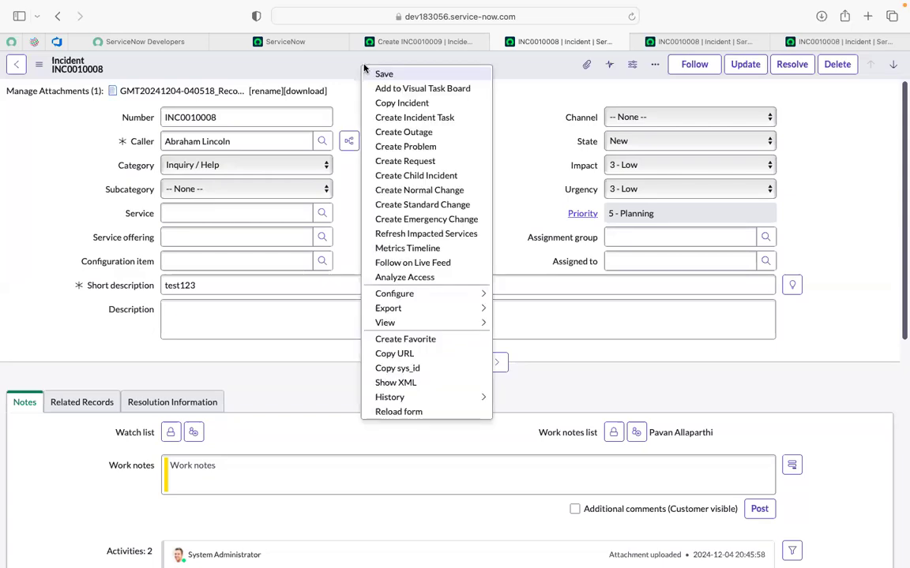
pyautogui.moveTo(417, 295)
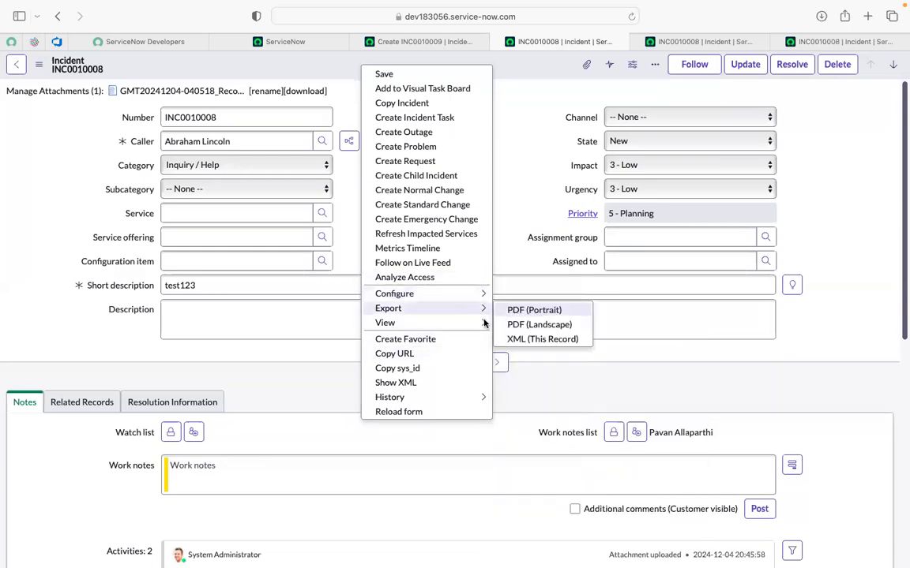
pyautogui.moveTo(483, 295)
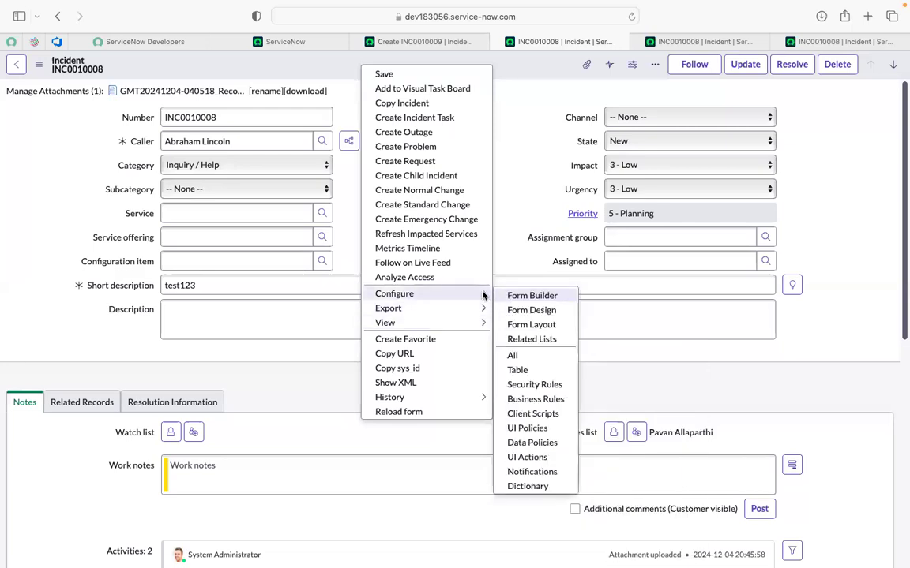
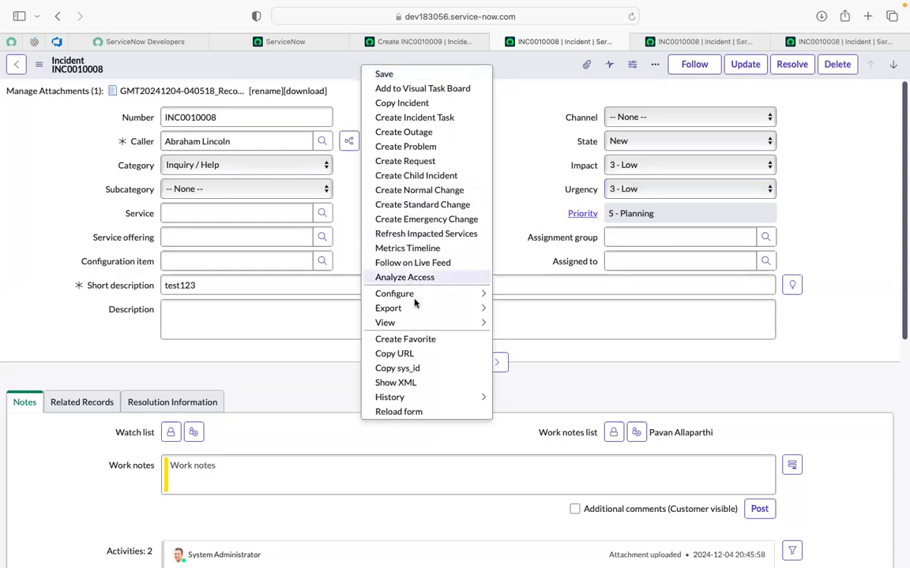
pyautogui.moveTo(414, 299)
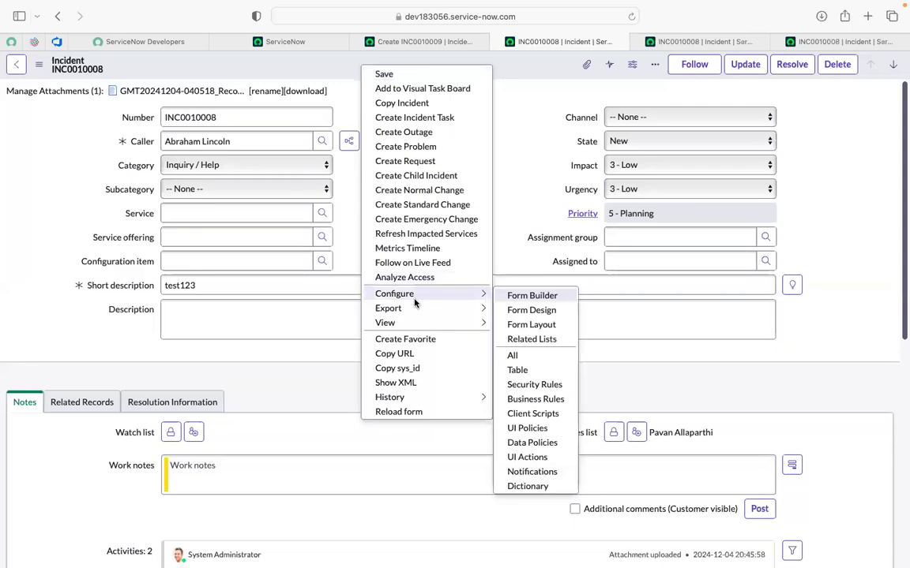
# - Open all configurations for the incident table and review its business rules and client scripts
pyautogui.click(516, 356)
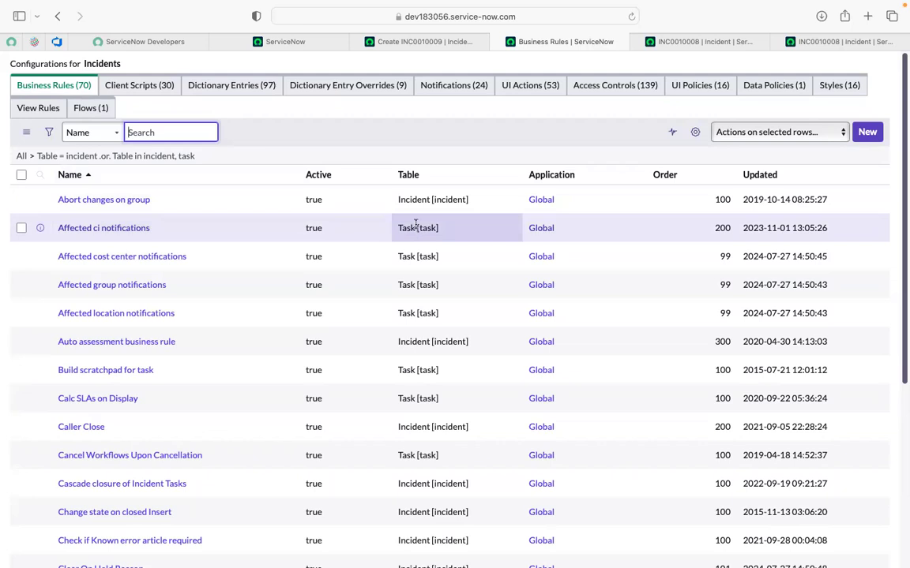
pyautogui.scroll(-5, 416, 229)
pyautogui.scroll(5, 415, 227)
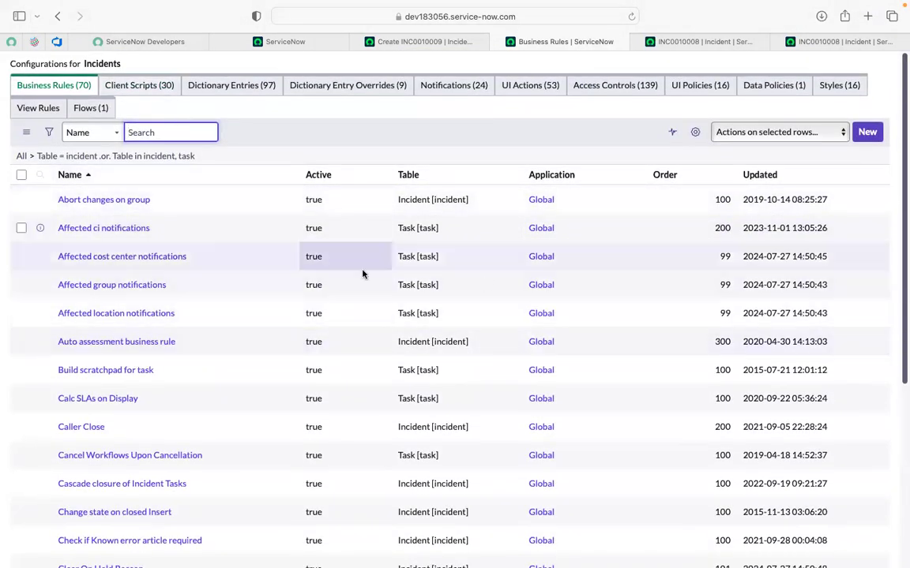
pyautogui.click(150, 94)
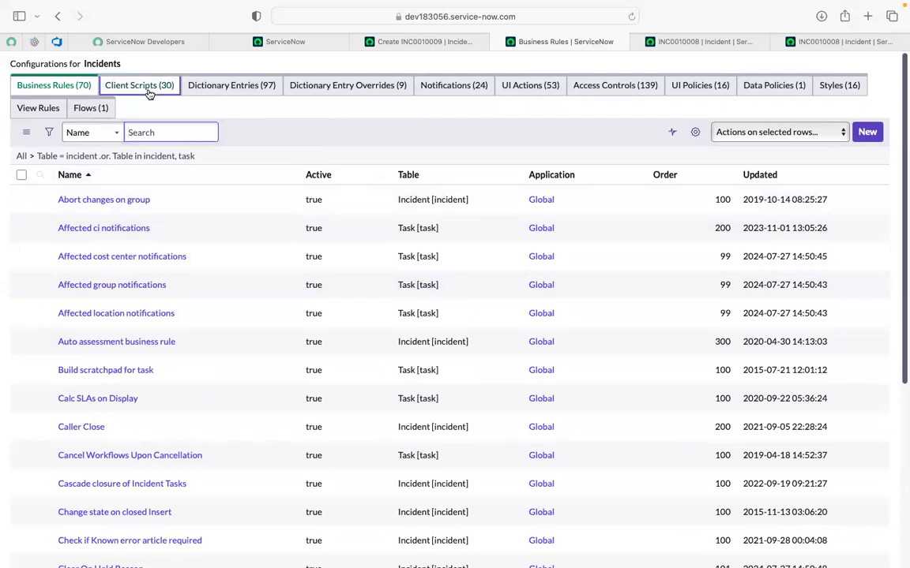
pyautogui.scroll(-4, 217, 432)
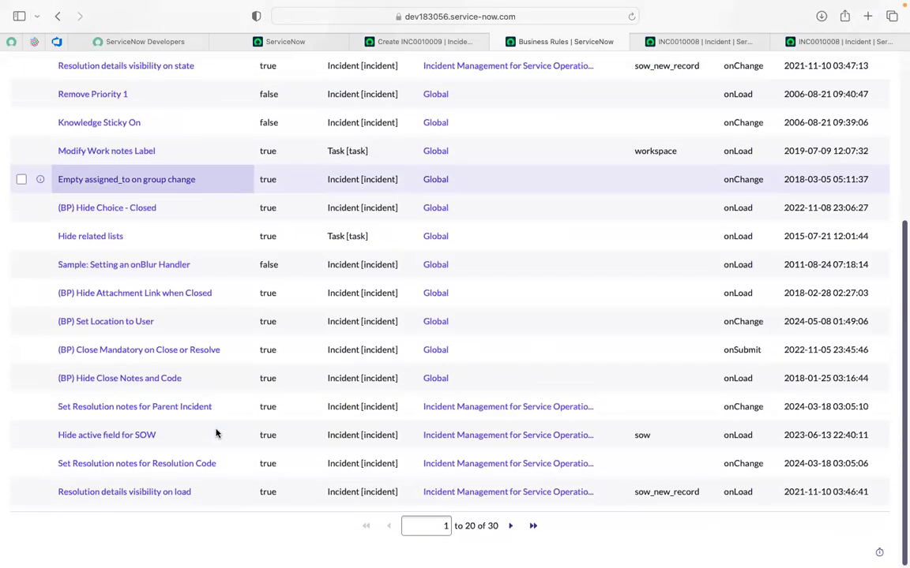
pyautogui.scroll(5, 217, 432)
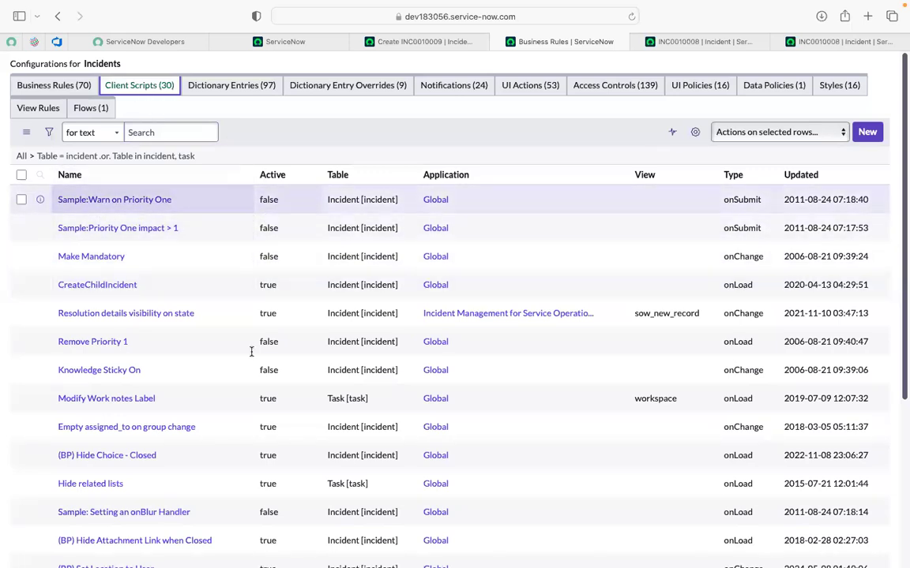
# - Examine the incident table's client scripts, including each script's active state, table, application and type
pyautogui.scroll(-5, 256, 402)
pyautogui.scroll(6, 255, 404)
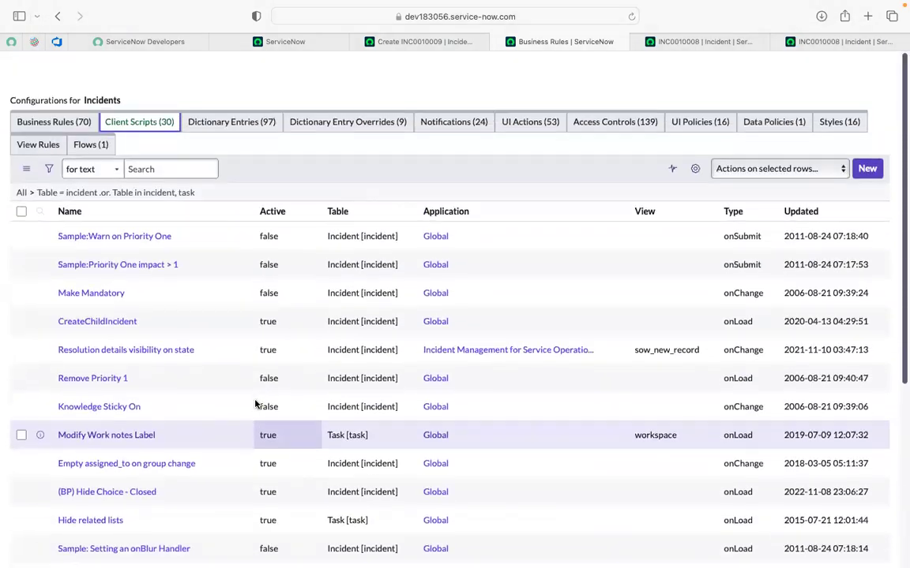
pyautogui.click(284, 206)
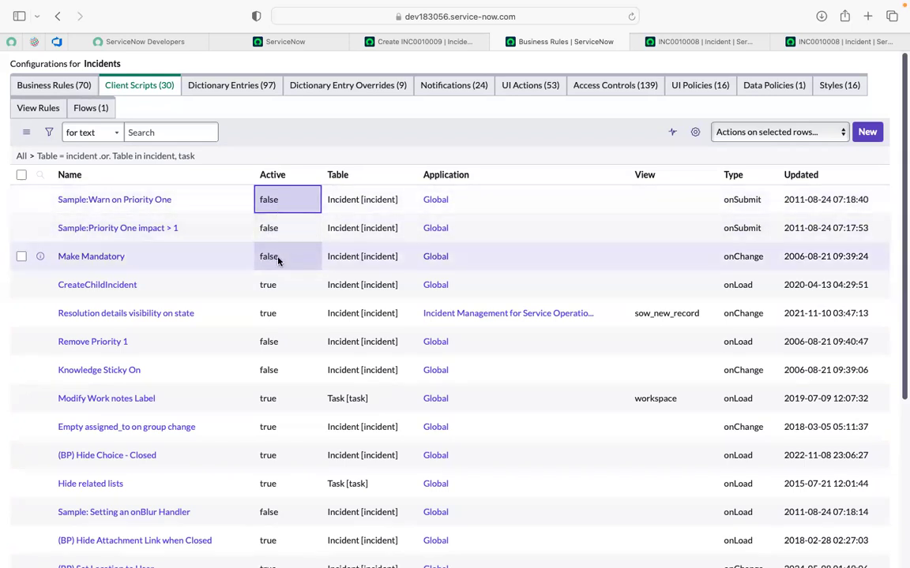
pyautogui.scroll(-3, 278, 261)
pyautogui.scroll(2, 278, 261)
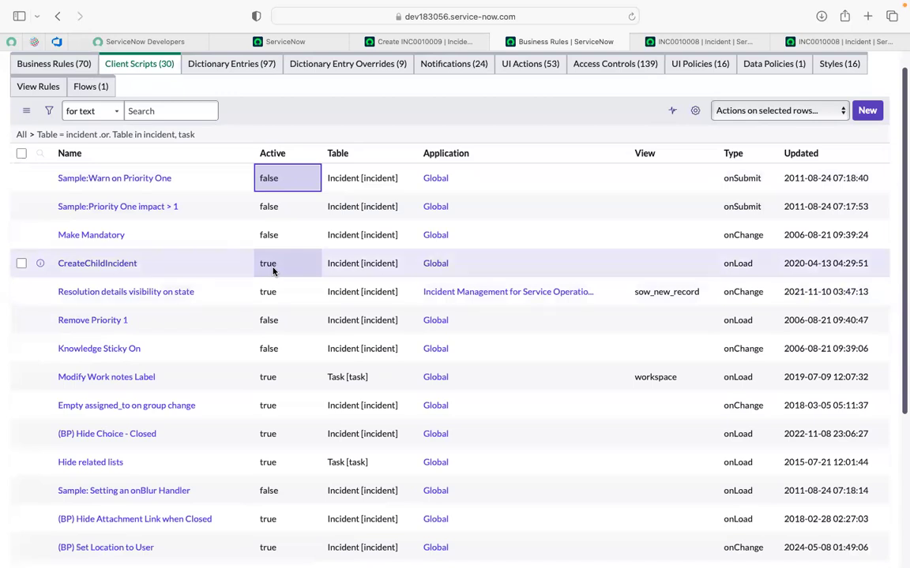
pyautogui.scroll(-3, 273, 271)
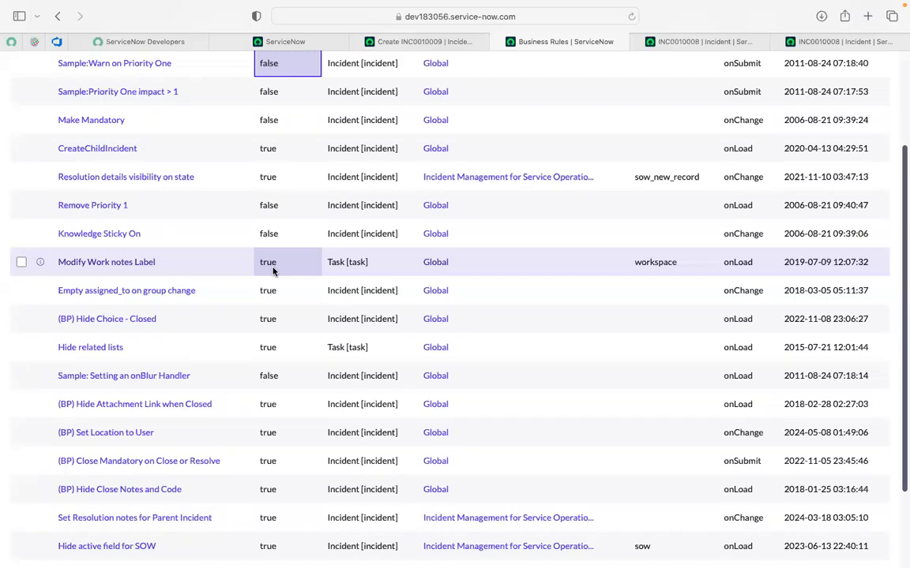
pyautogui.scroll(-3, 273, 271)
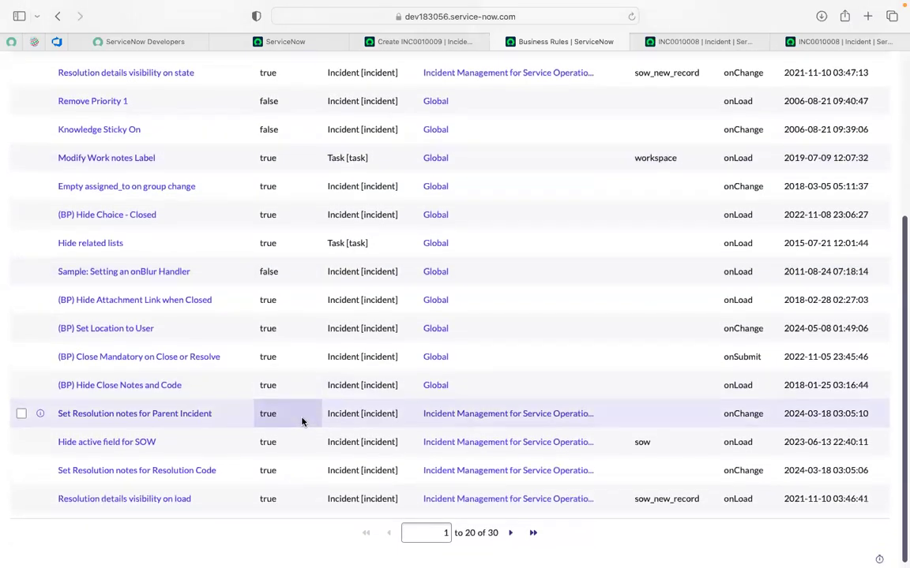
pyautogui.scroll(7, 300, 422)
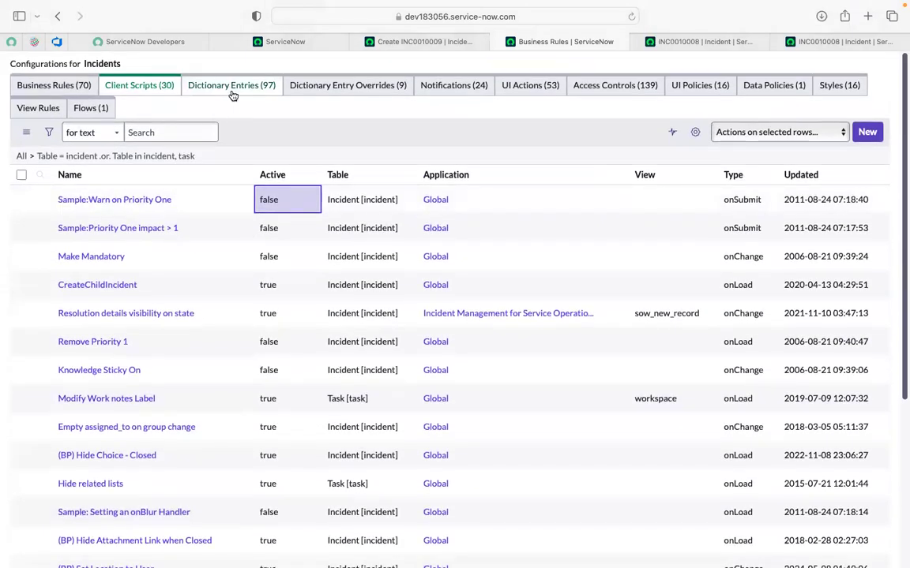
# - Review the incident table's dictionary entry overrides and open its list of notifications
pyautogui.click(340, 87)
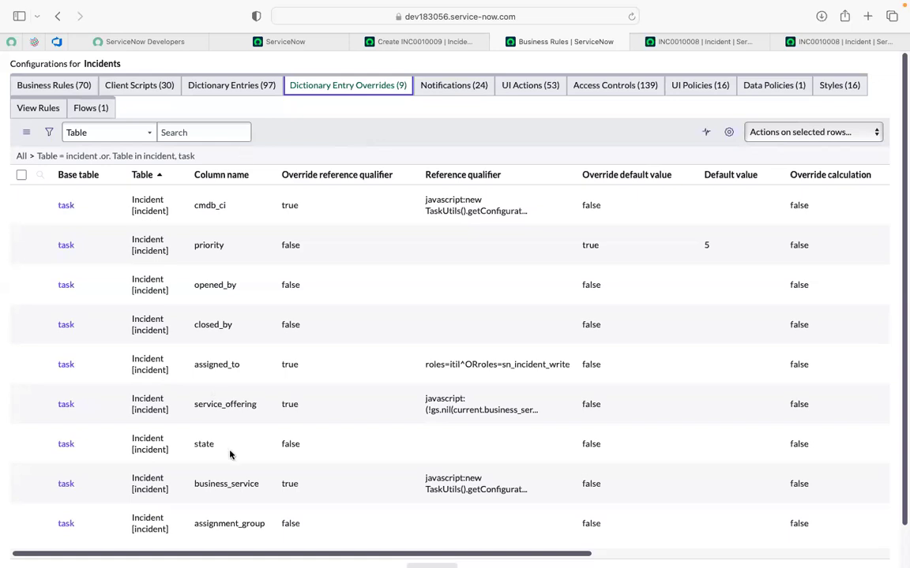
pyautogui.scroll(-1, 234, 461)
pyautogui.scroll(1, 234, 461)
pyautogui.click(461, 92)
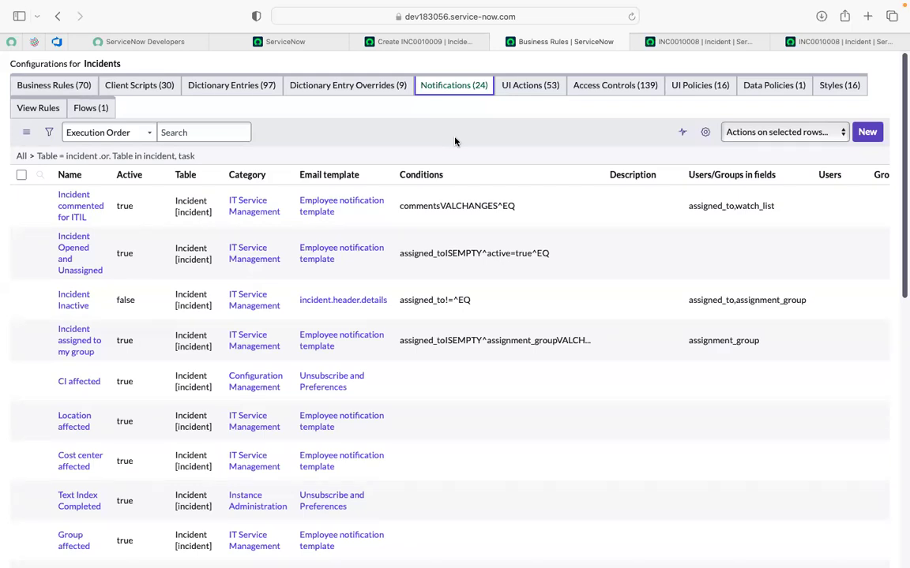
# - From the ServiceNow home page, open the email table's list in a new tab using sys_email.LIST in the navigator filter
pyautogui.click(274, 44)
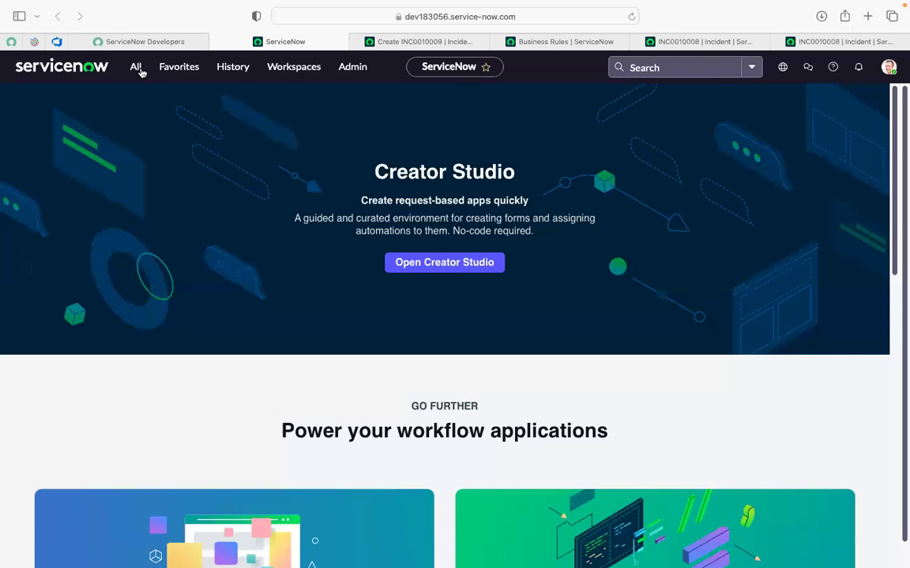
pyautogui.click(132, 67)
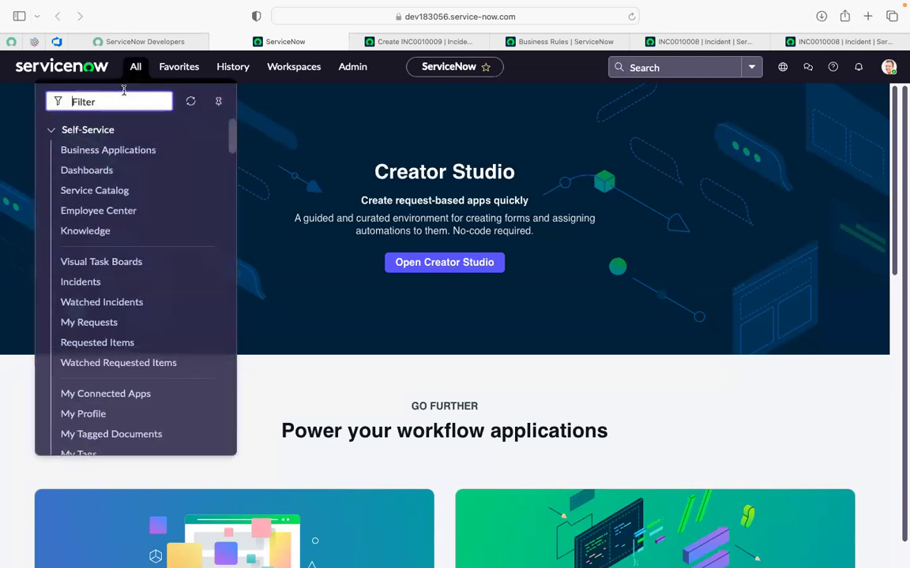
pyautogui.write('sys_')
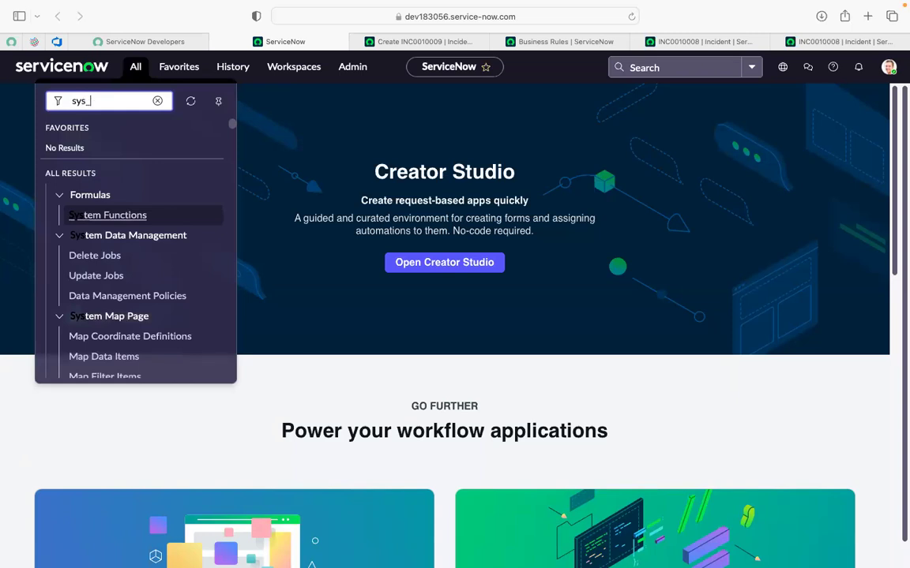
pyautogui.write('email.LIST')
pyautogui.press('Return')
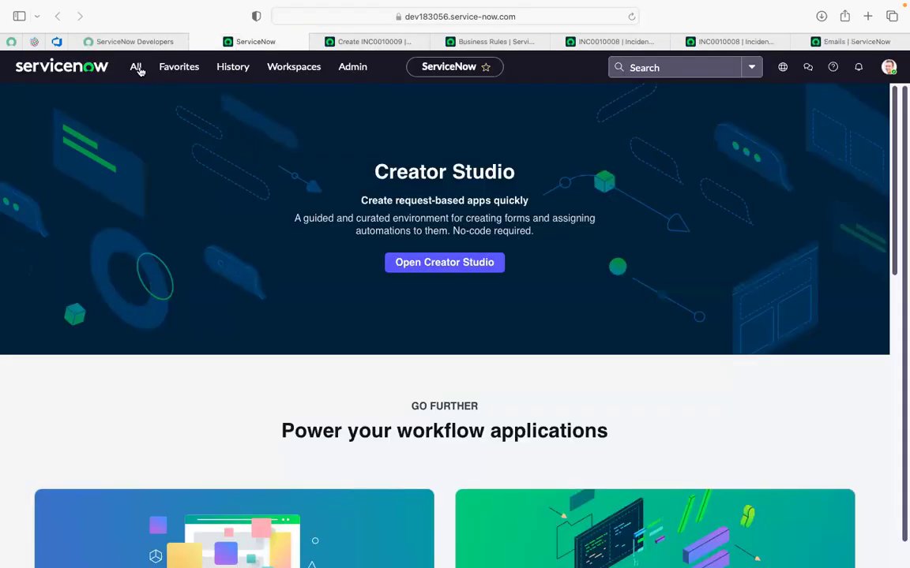
# - Filter the application navigator for "emails" and open the System Logs Emails module in a new browser tab
pyautogui.click(137, 68)
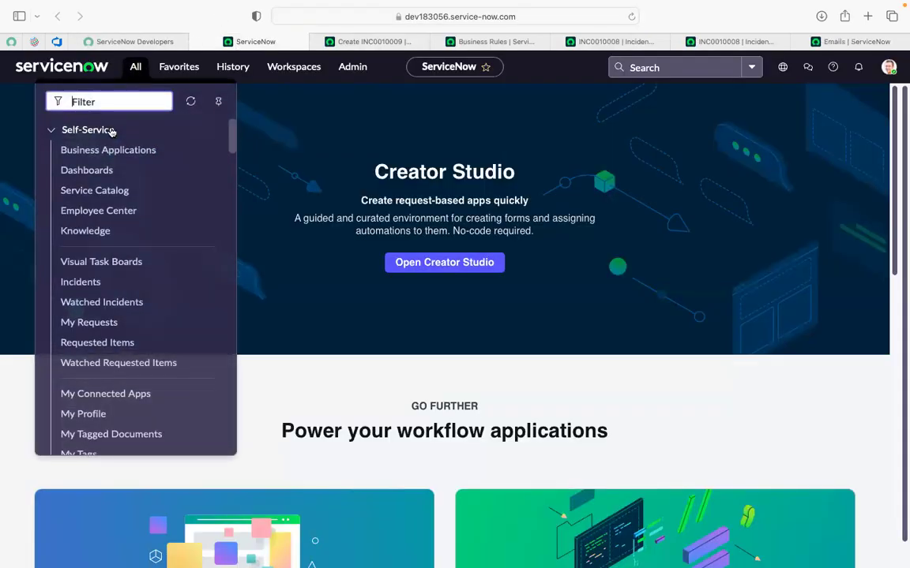
pyautogui.write('em')
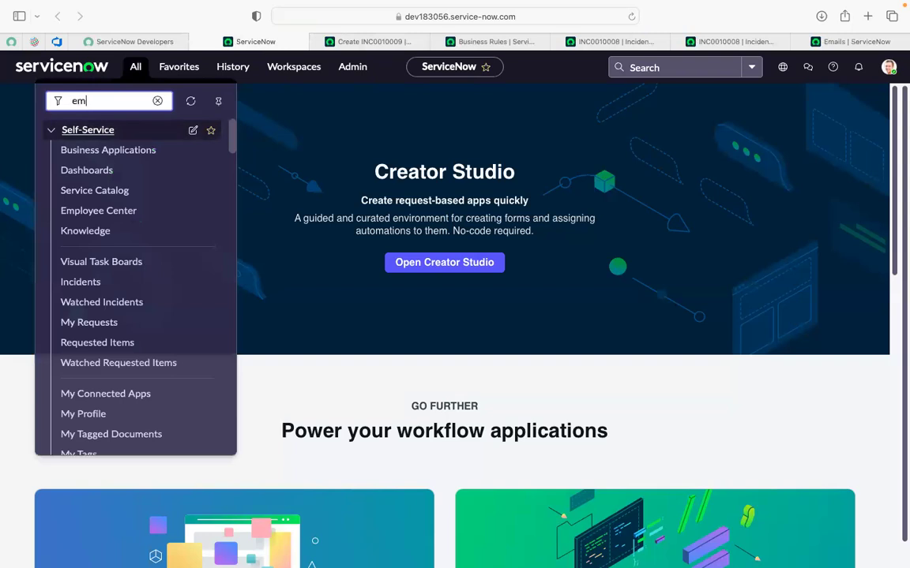
pyautogui.write('ai')
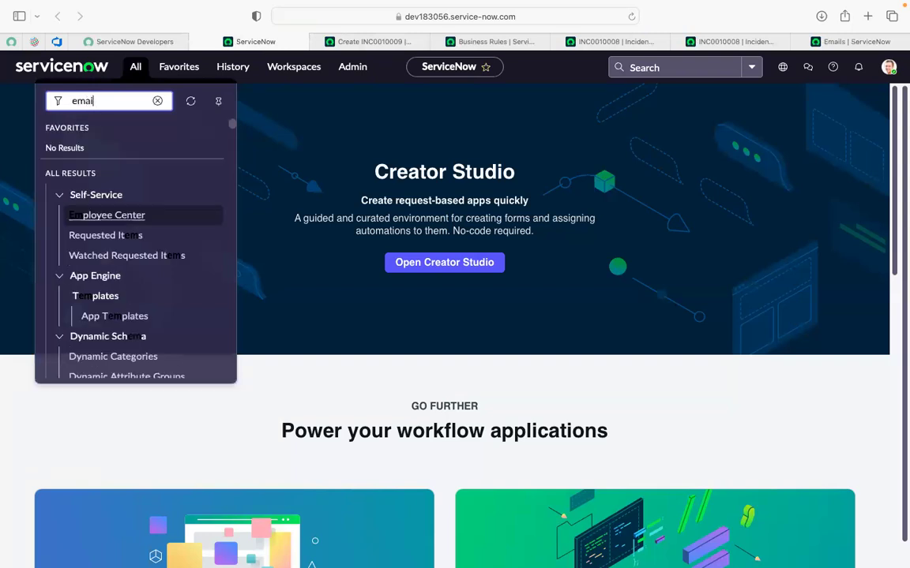
pyautogui.write('ls')
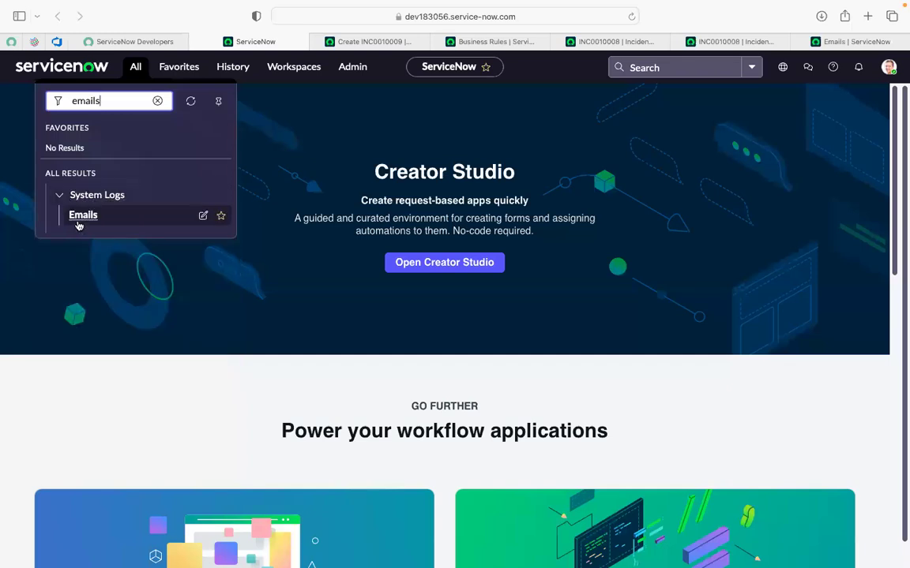
pyautogui.keyDown('super'); pyautogui.click(78, 224); pyautogui.keyUp('super')
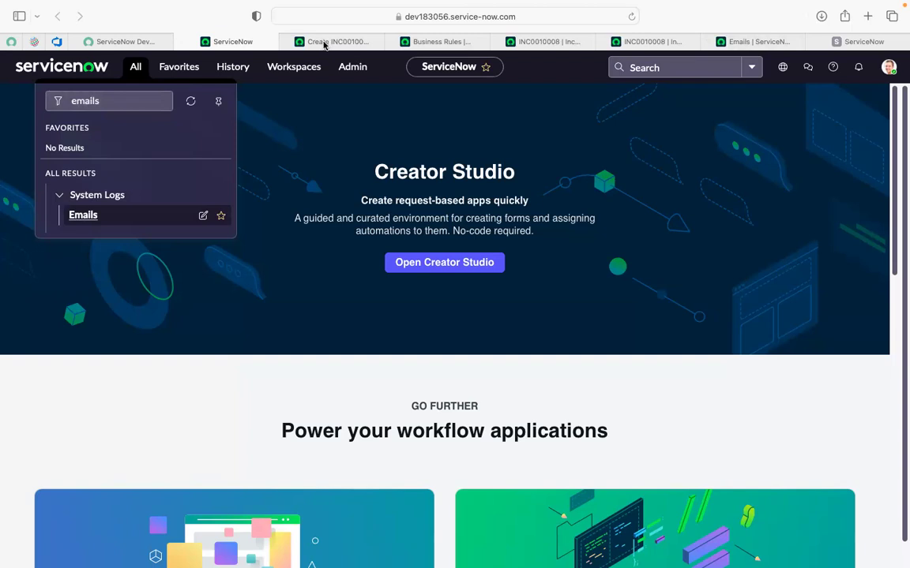
# - Switch to the first opened Emails list and highlight the sys_email_list part of its web address
pyautogui.click(754, 44)
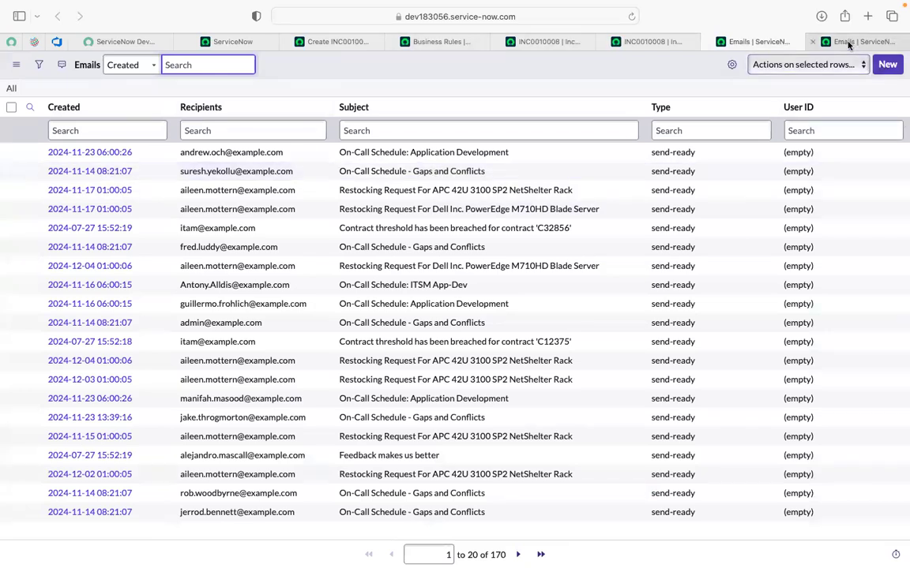
pyautogui.click(517, 15)
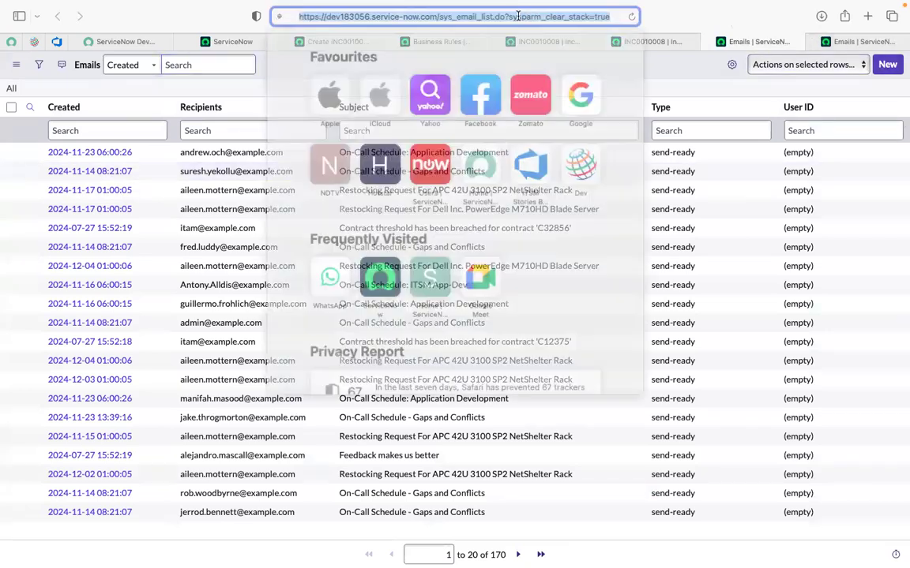
pyautogui.doubleClick(459, 18)
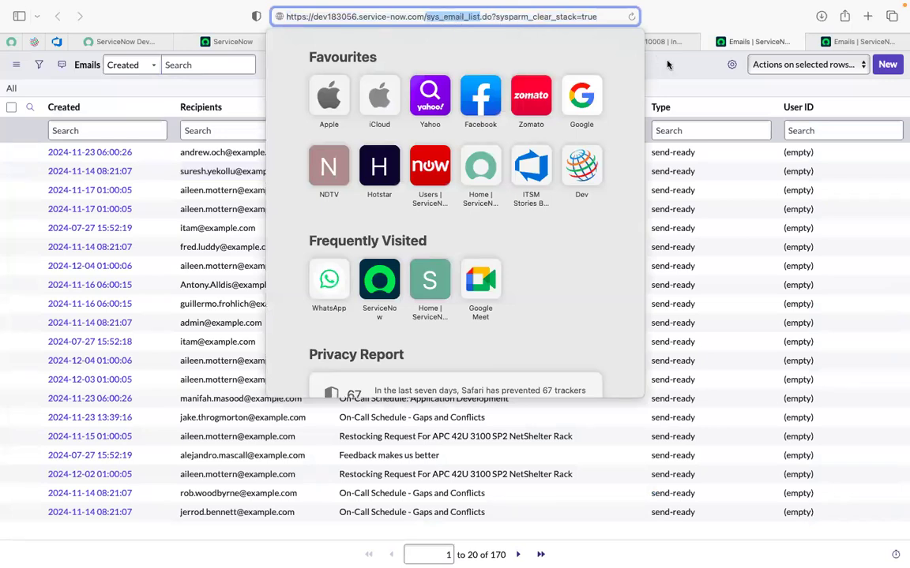
pyautogui.click(705, 79)
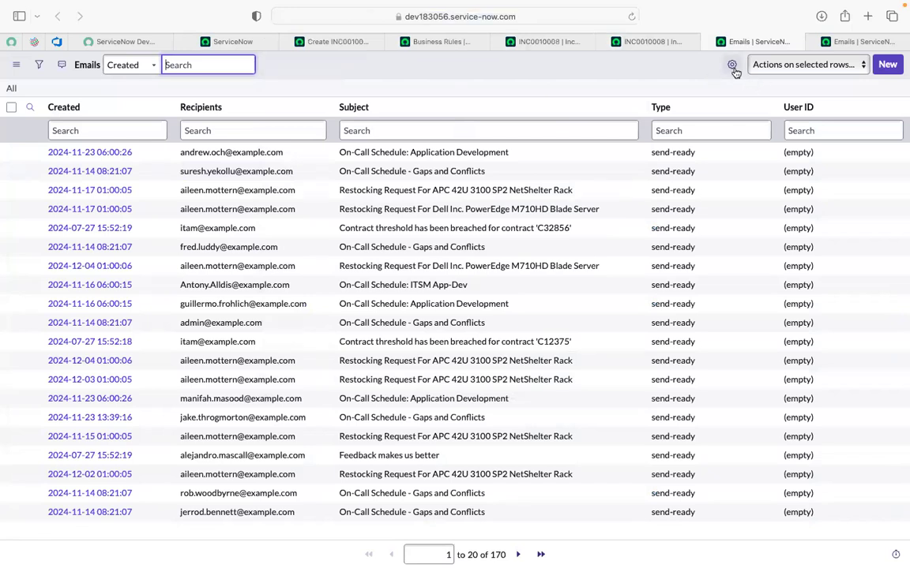
# - Add the Updated and Updated by columns to the Emails list through its column personalization
pyautogui.click(731, 64)
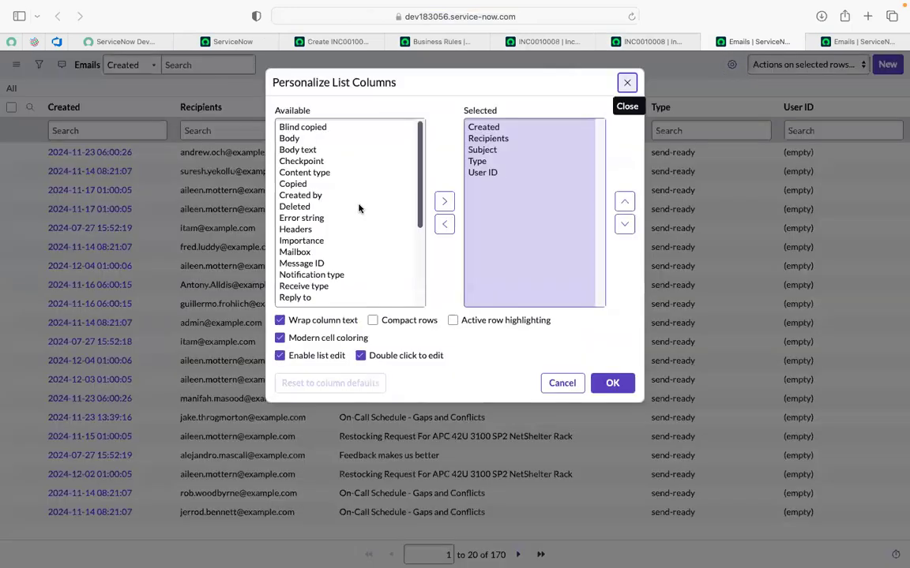
pyautogui.click(330, 205)
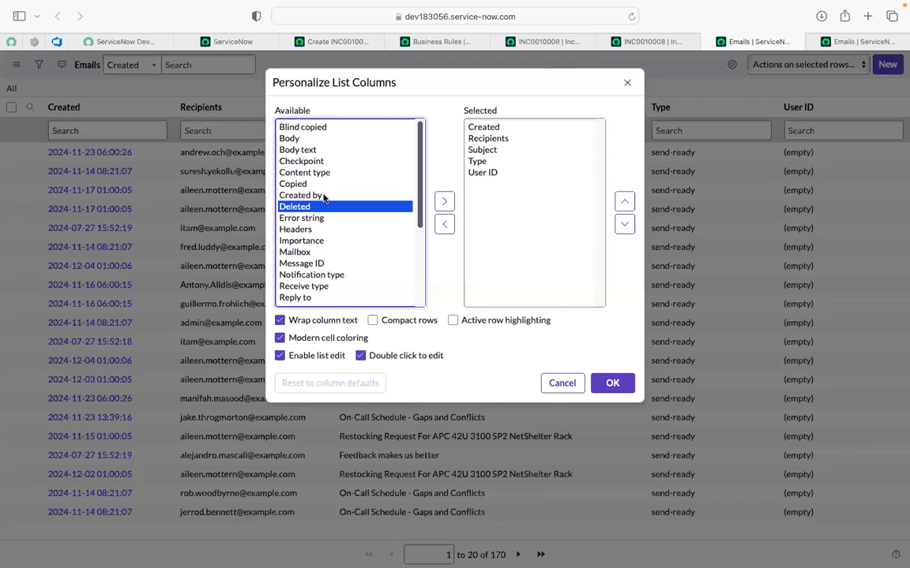
pyautogui.click(322, 196)
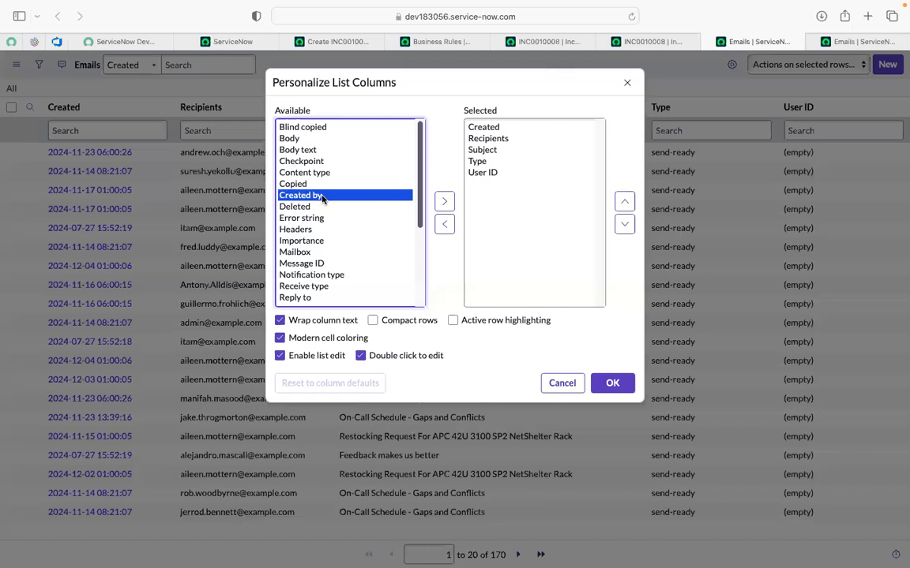
pyautogui.scroll(-5, 326, 219)
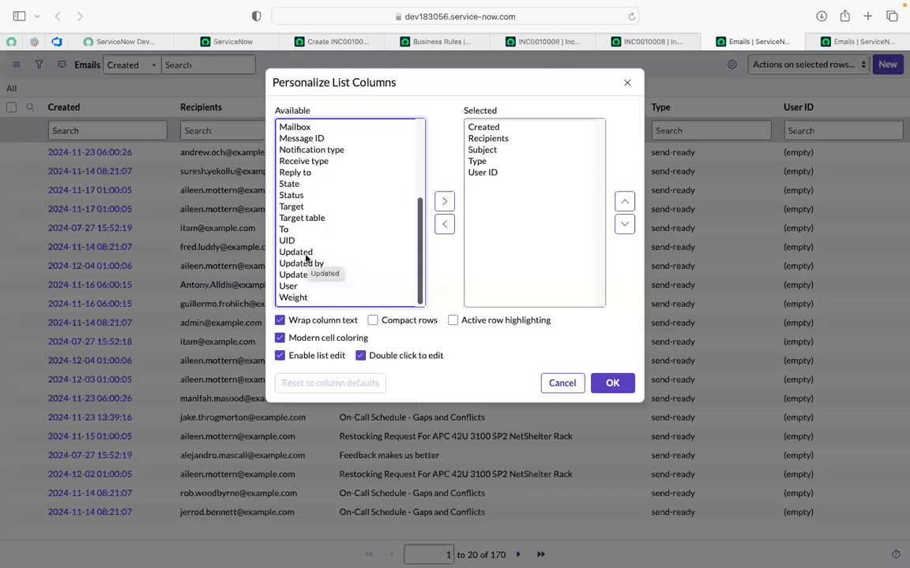
pyautogui.click(306, 255)
pyautogui.keyDown('shift'); pyautogui.click(319, 262); pyautogui.keyUp('shift')
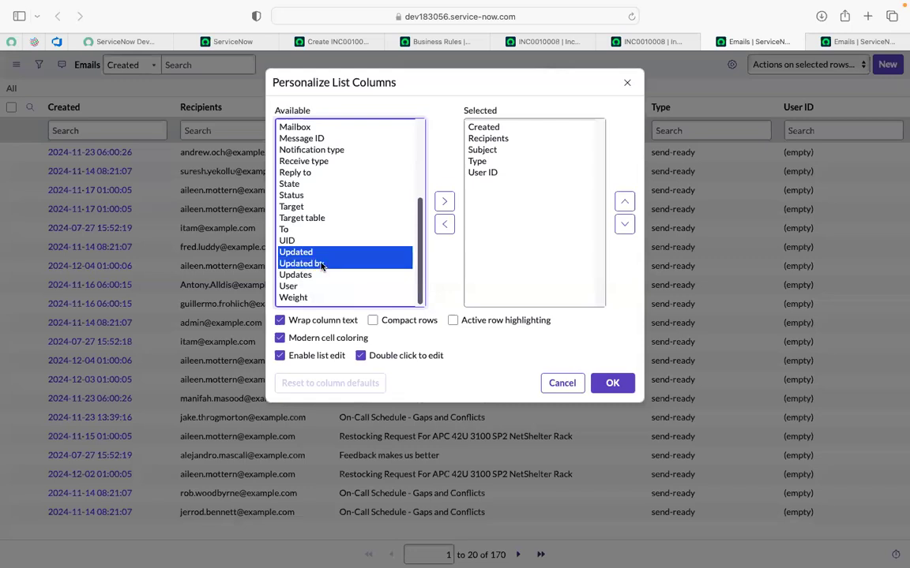
pyautogui.click(445, 201)
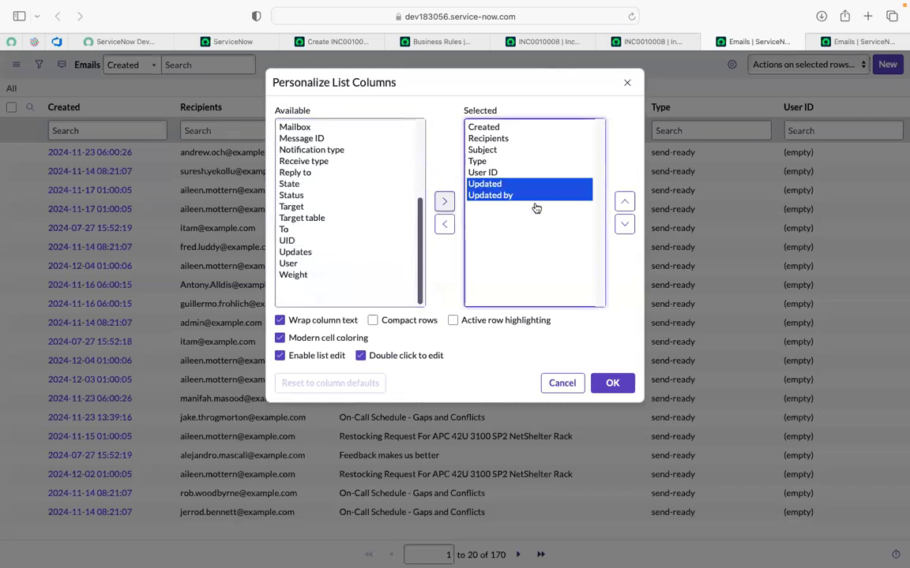
pyautogui.click(608, 391)
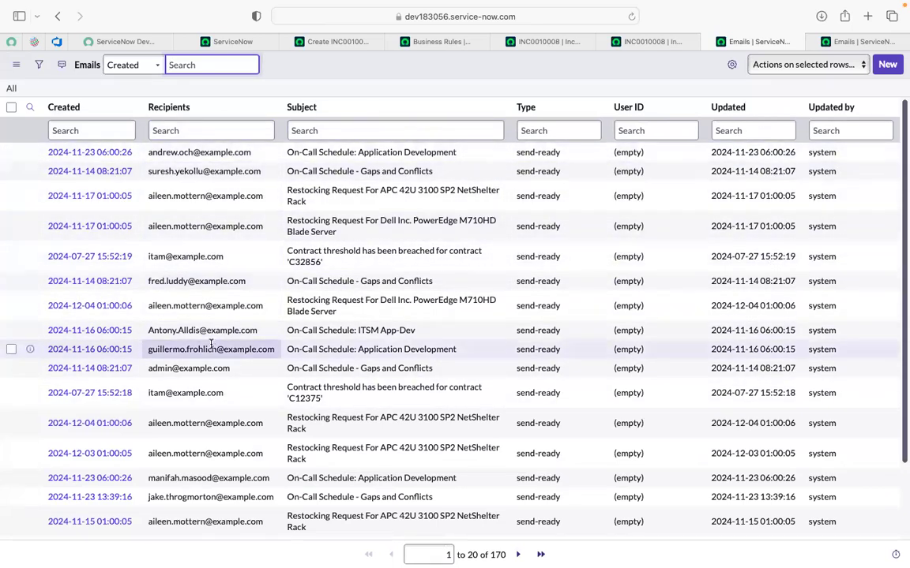
# - Examine the logged emails in the Emails list and the search field for the Recipients column
pyautogui.scroll(-3, 210, 349)
pyautogui.scroll(3, 211, 344)
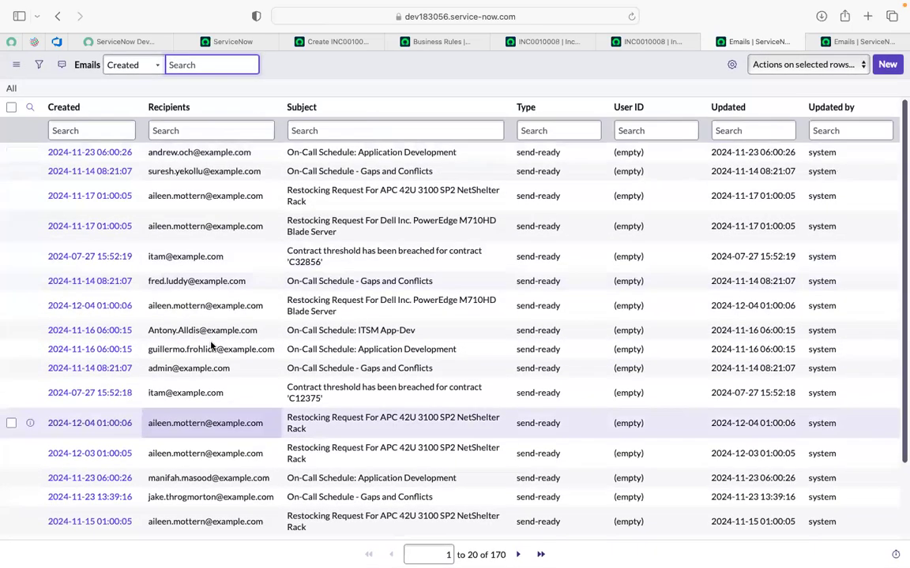
pyautogui.scroll(-3, 320, 348)
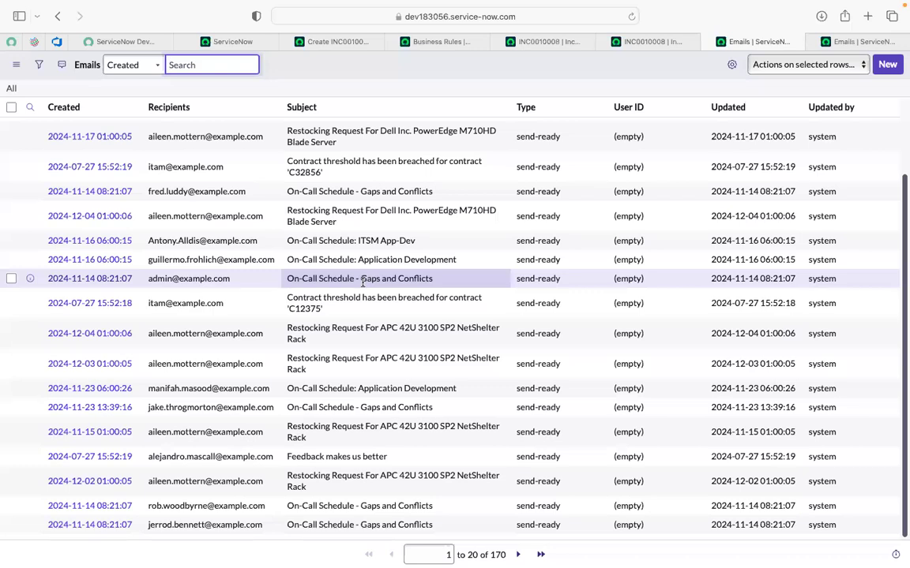
pyautogui.scroll(3, 362, 281)
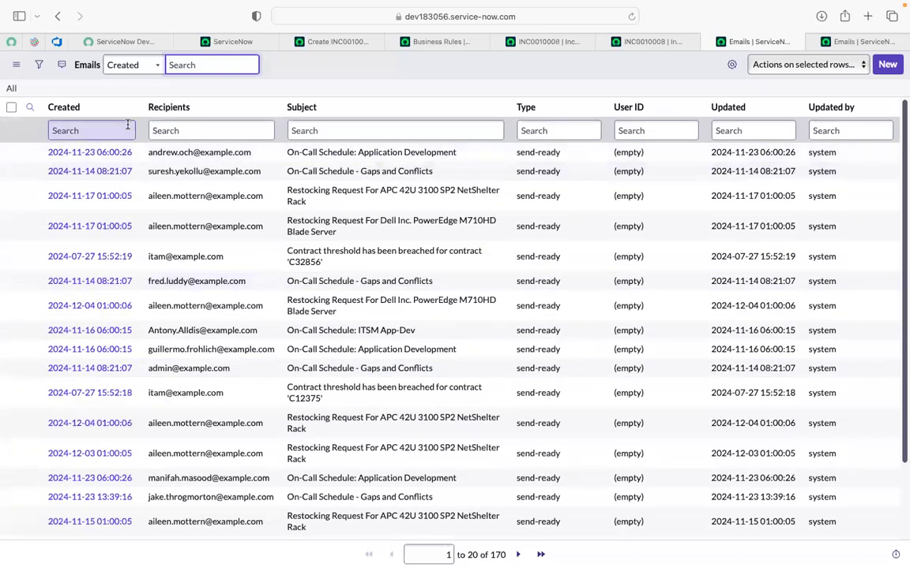
pyautogui.click(168, 133)
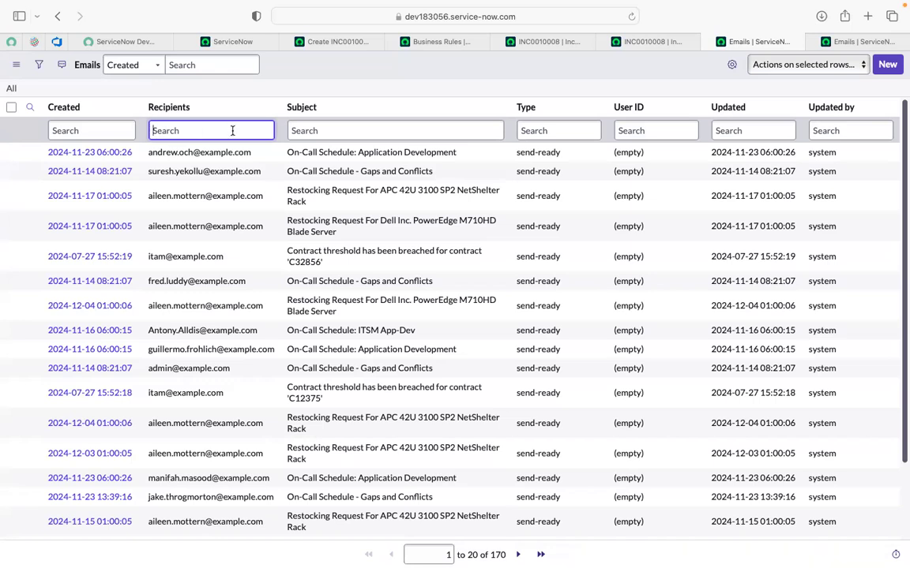
pyautogui.hscroll(-3, 156, 124)
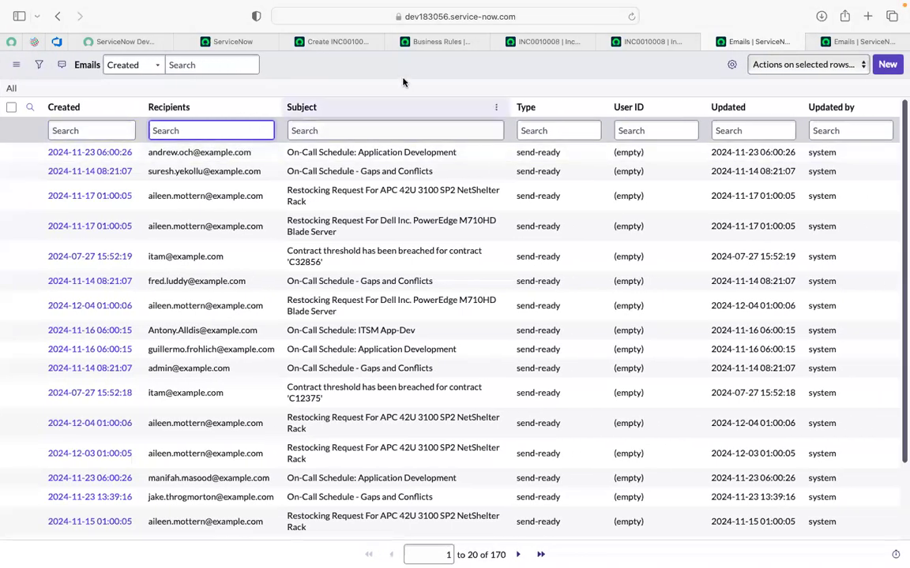
pyautogui.click(393, 87)
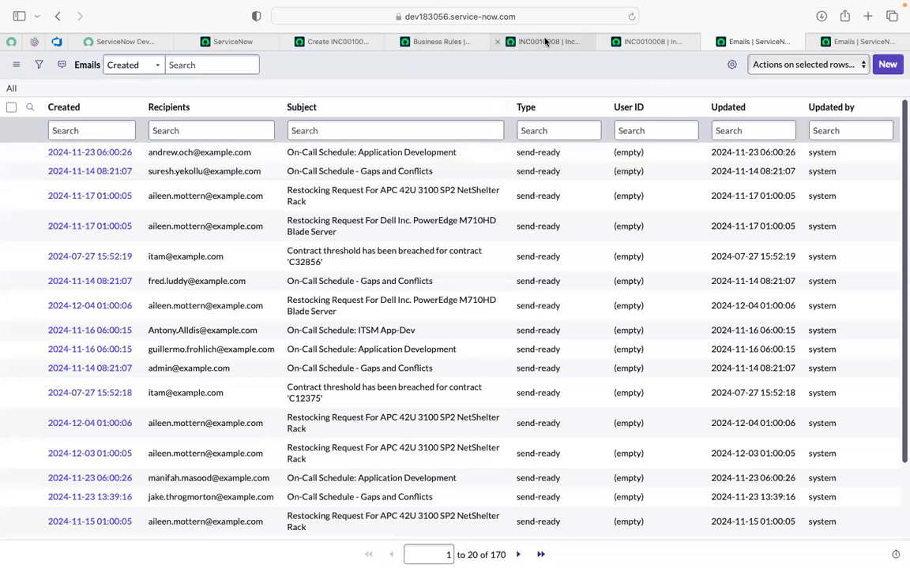
pyautogui.click(555, 41)
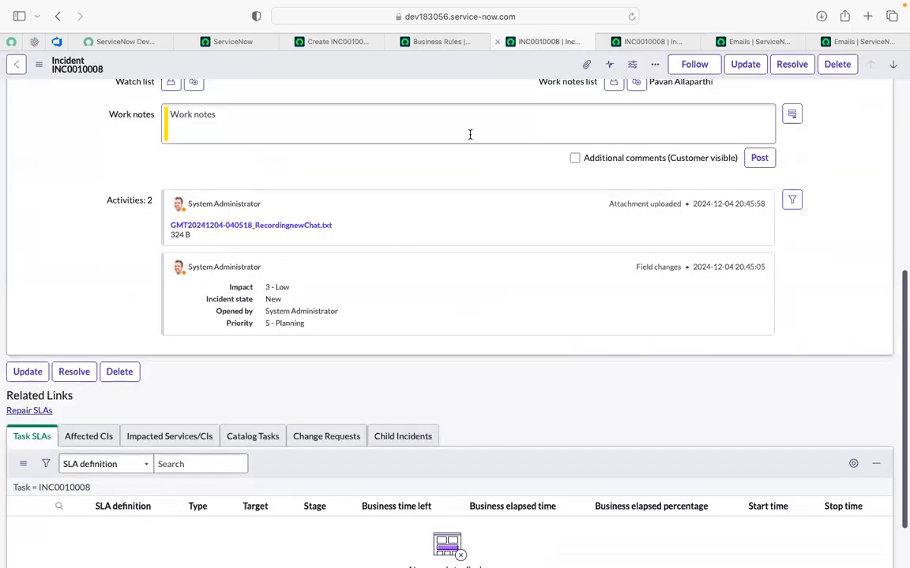
pyautogui.scroll(5, 477, 210)
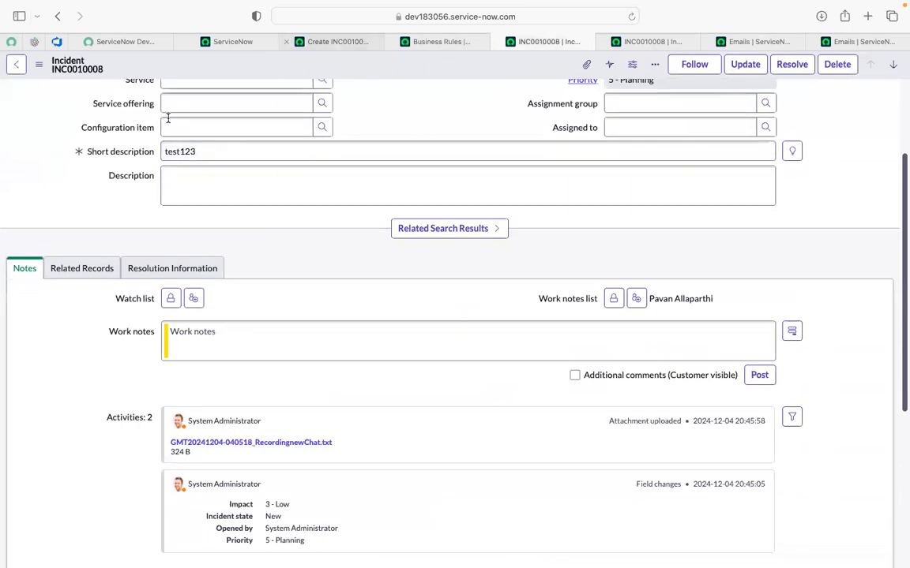
pyautogui.click(755, 44)
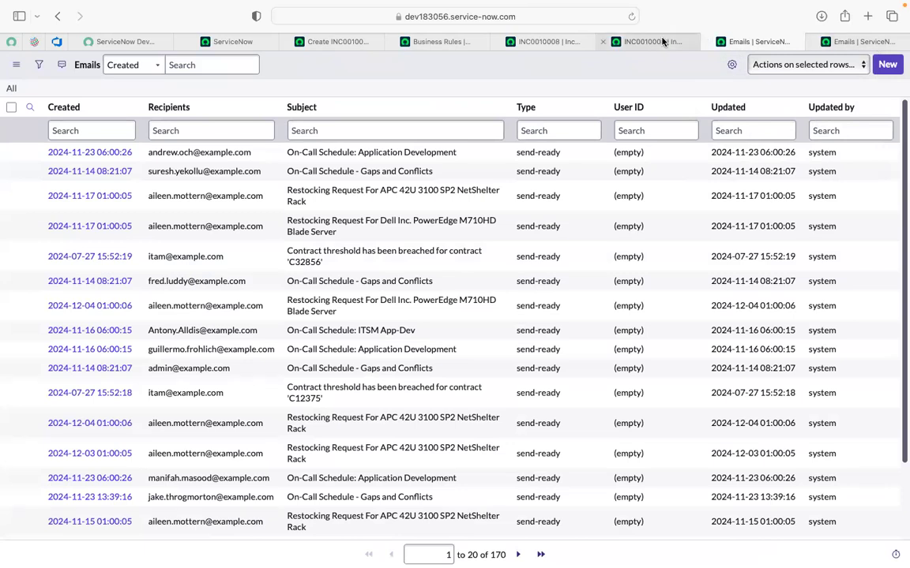
pyautogui.click(661, 42)
# - Return to the configurations for the Incidents table and review its UI Actions list
pyautogui.click(407, 41)
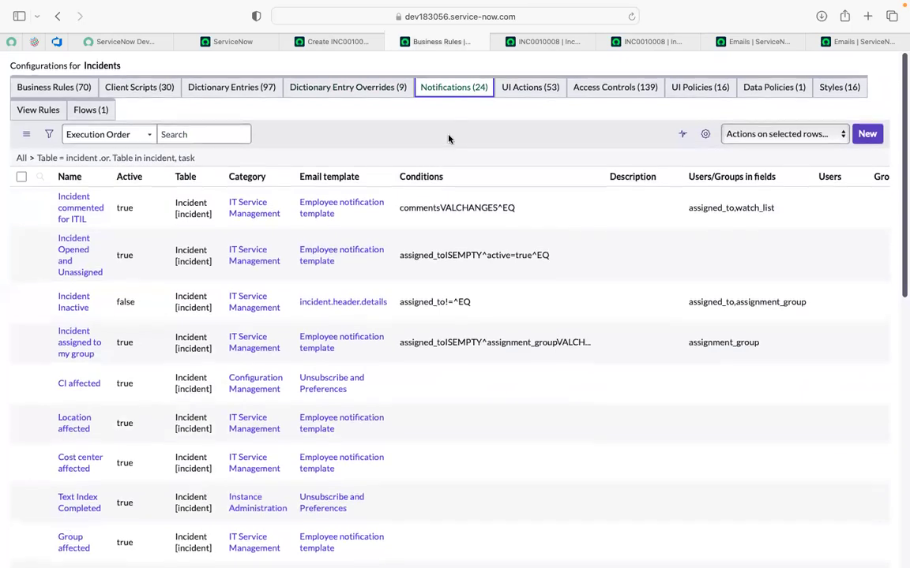
pyautogui.click(535, 93)
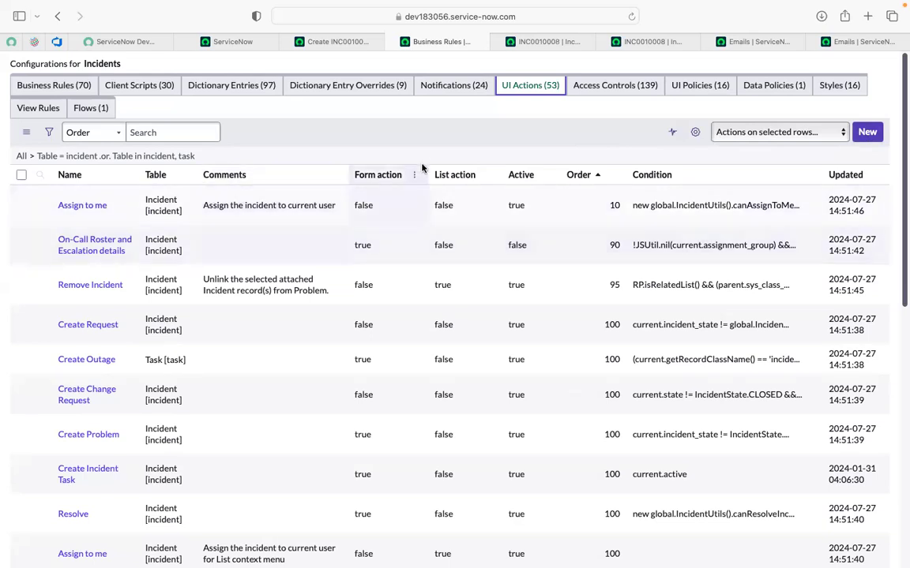
pyautogui.scroll(-1, 341, 352)
pyautogui.scroll(-5, 341, 353)
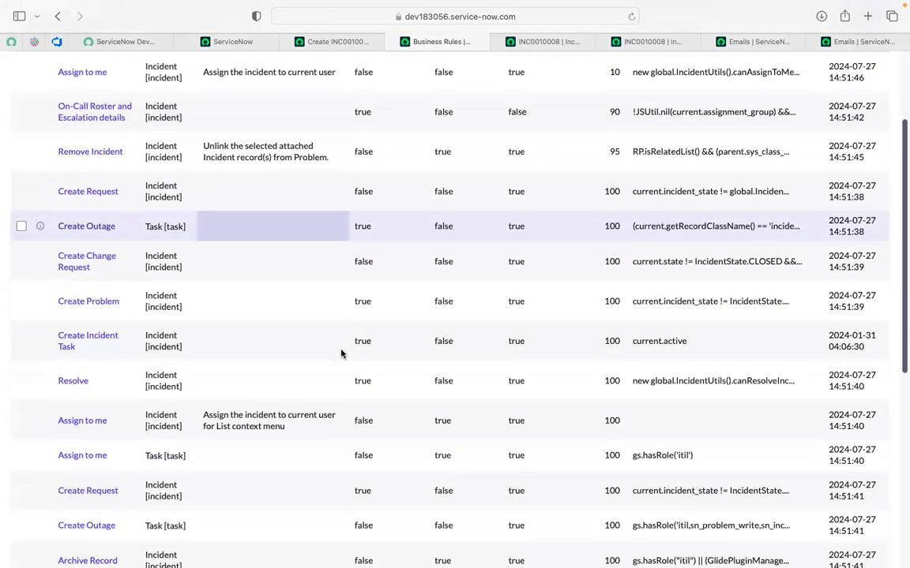
pyautogui.scroll(5, 341, 353)
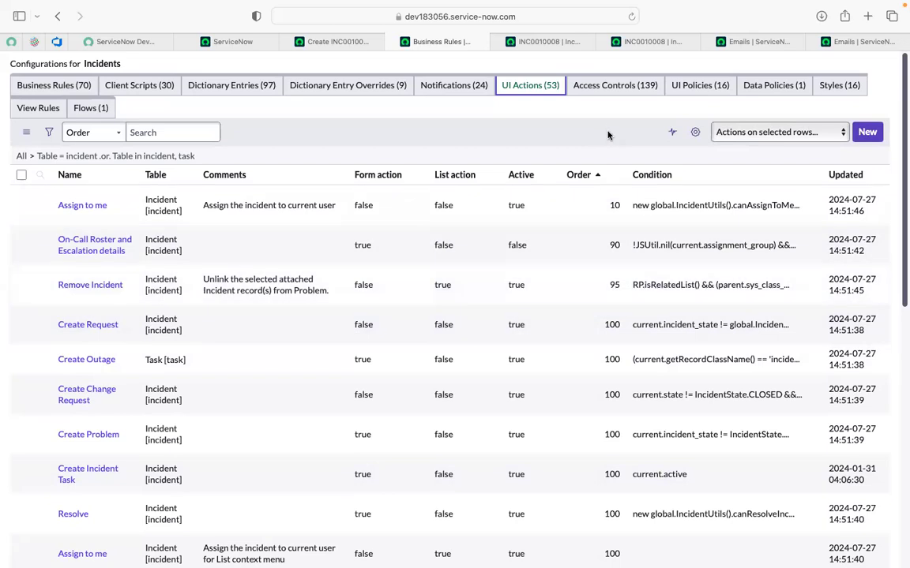
# - Look through the Access Controls, UI Policies and Data Policies configured for the Incidents table, ending on the UI Policies
pyautogui.click(608, 87)
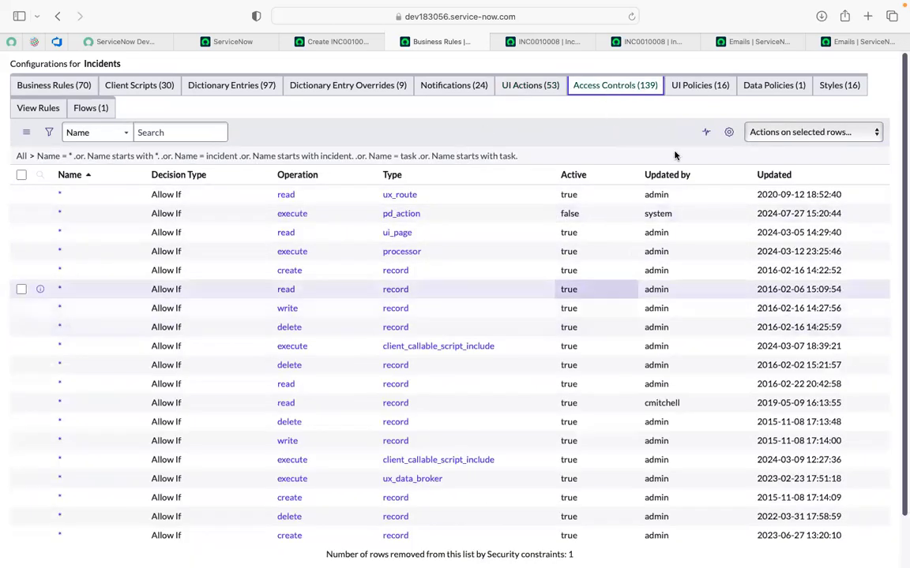
pyautogui.click(691, 88)
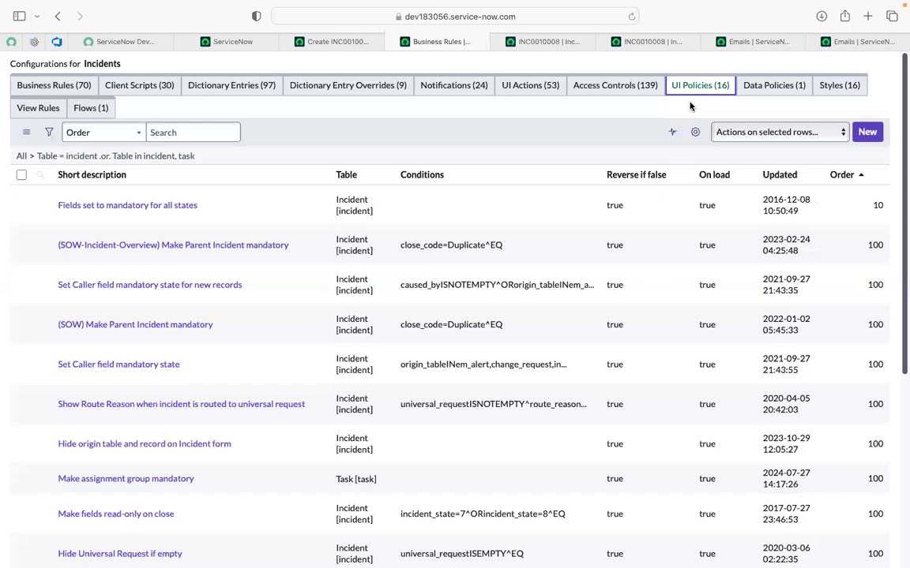
pyautogui.click(768, 86)
pyautogui.click(688, 89)
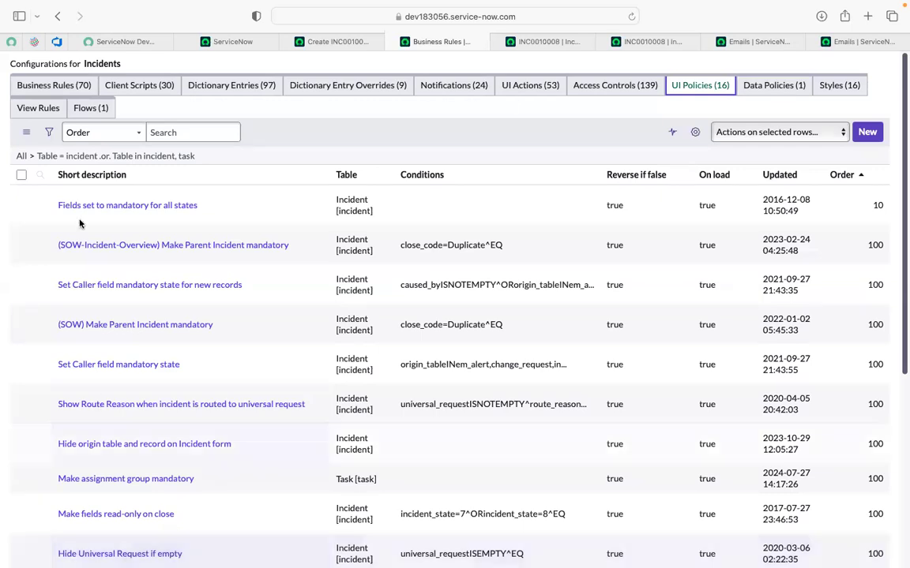
# - Go back to the incident INC0010008 form and set its Category to Software
pyautogui.click(517, 41)
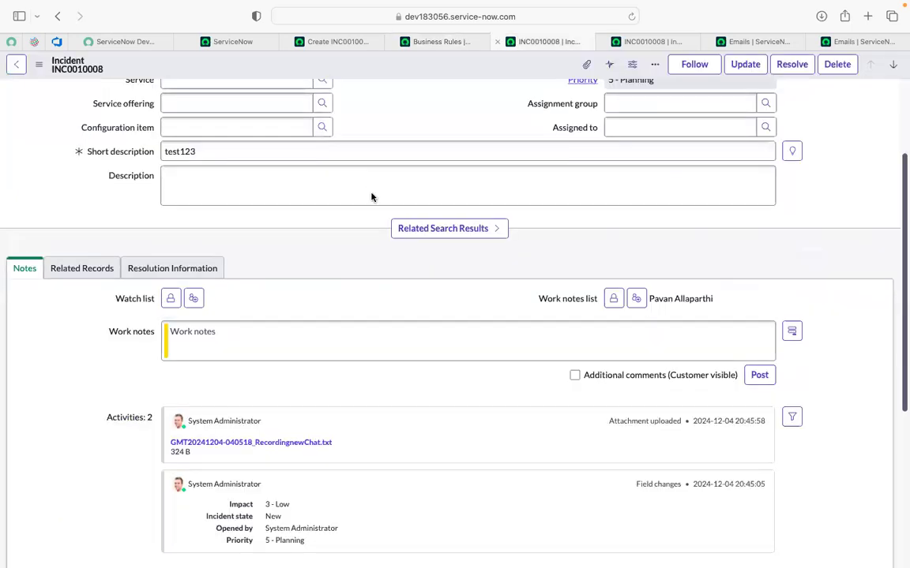
pyautogui.scroll(2, 53, 222)
pyautogui.scroll(1, 53, 222)
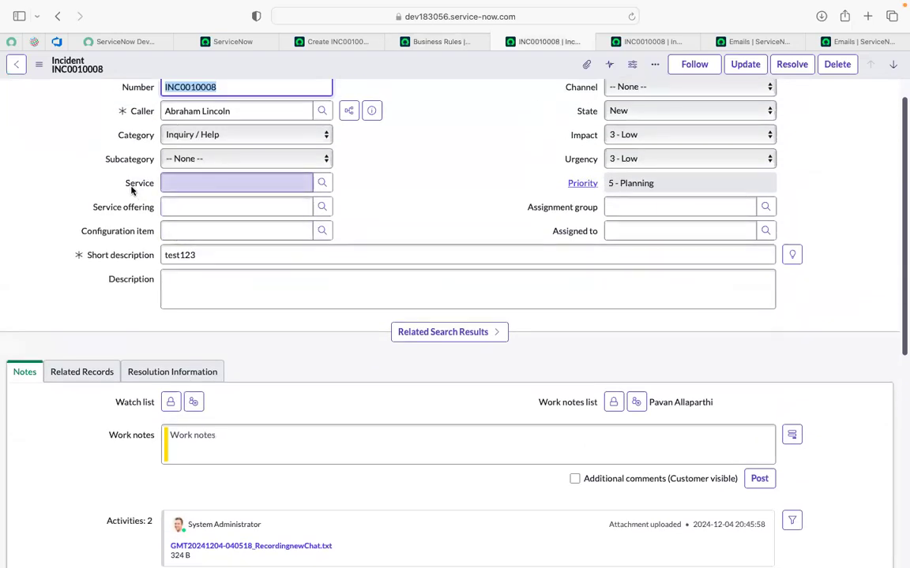
pyautogui.scroll(1, 73, 203)
pyautogui.scroll(1, 72, 204)
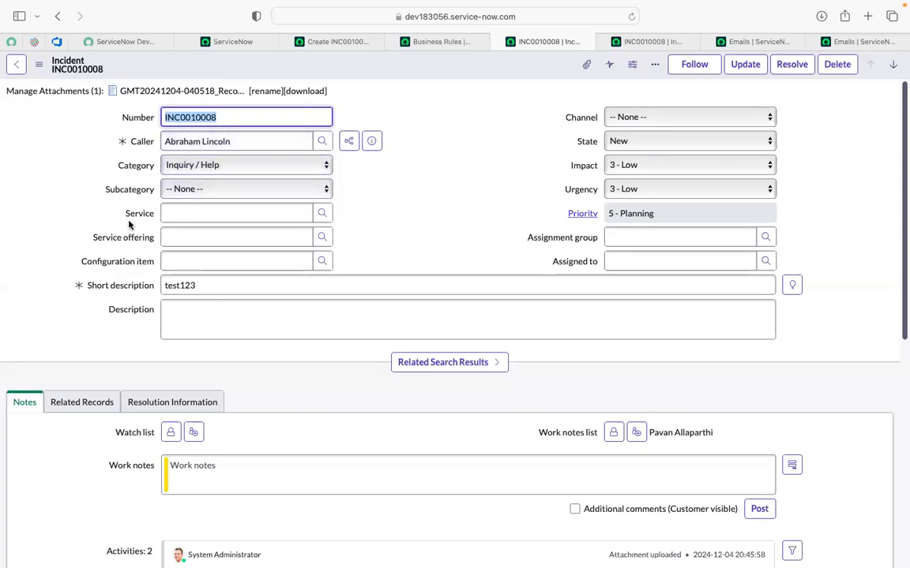
pyautogui.click(188, 166)
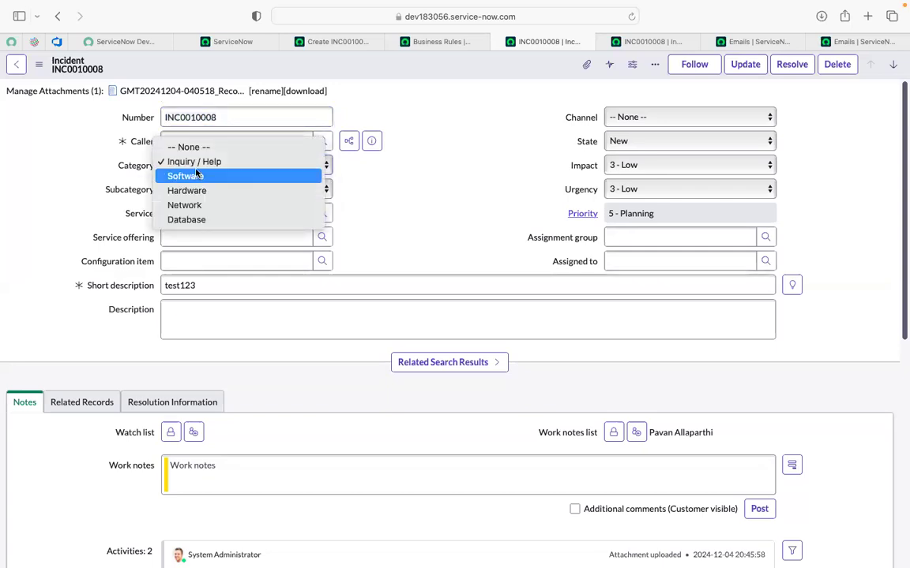
pyautogui.click(196, 175)
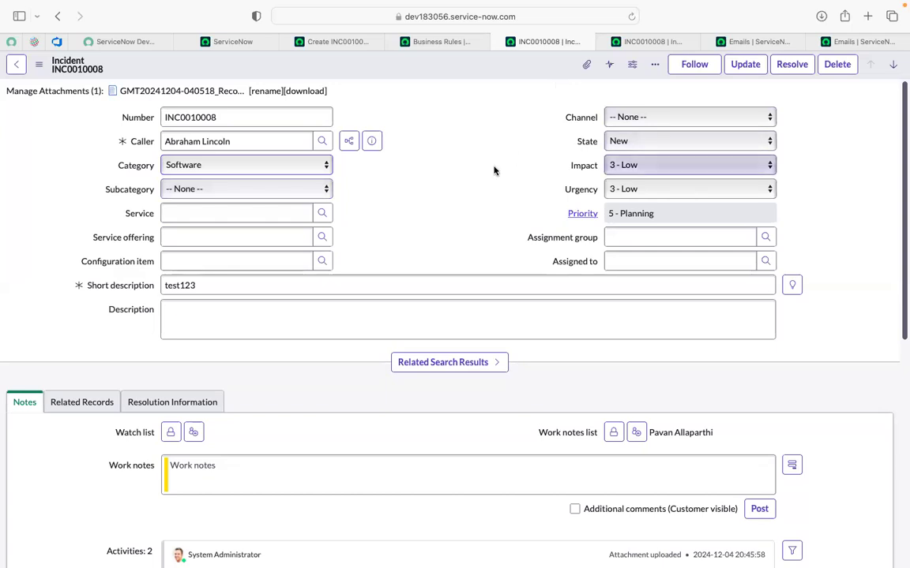
# - Return to the Incidents configurations and display the Business Rules list
pyautogui.click(644, 46)
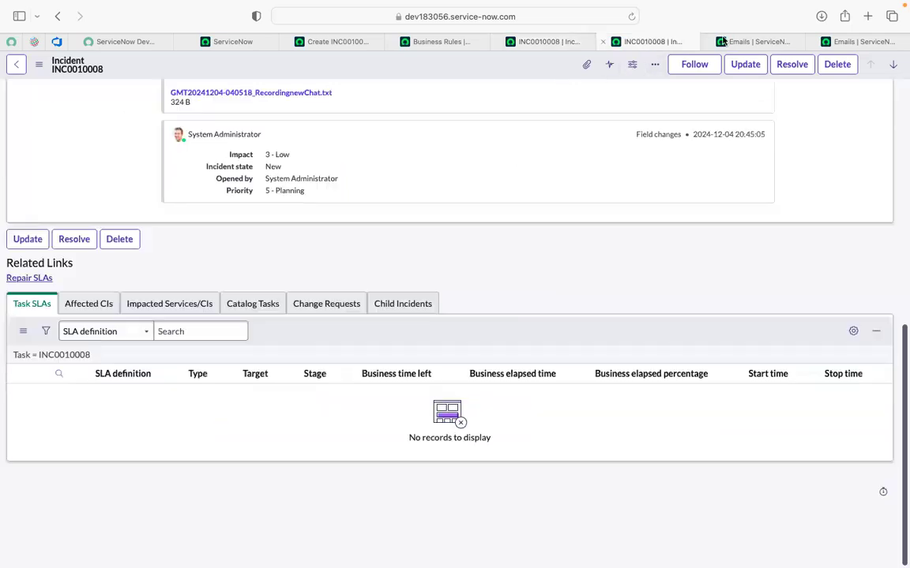
pyautogui.click(550, 44)
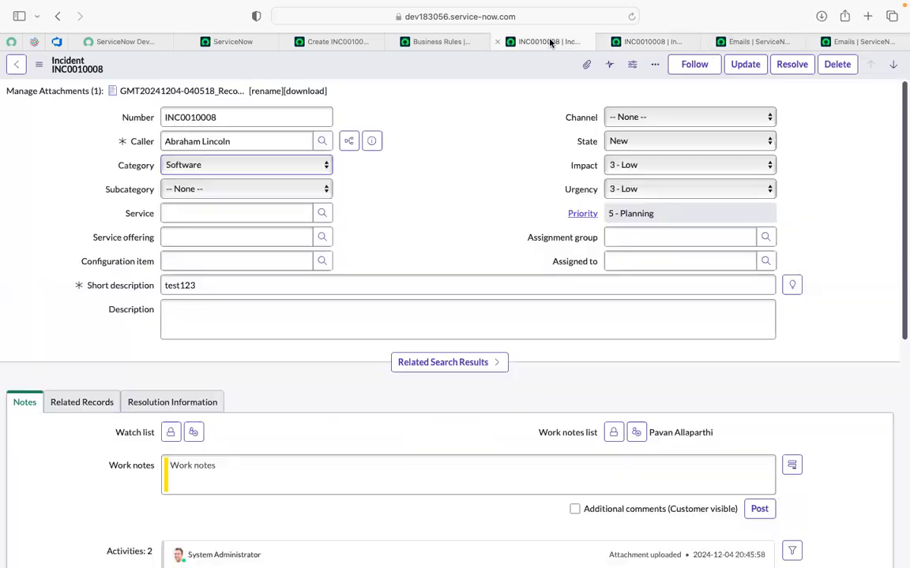
pyautogui.click(444, 44)
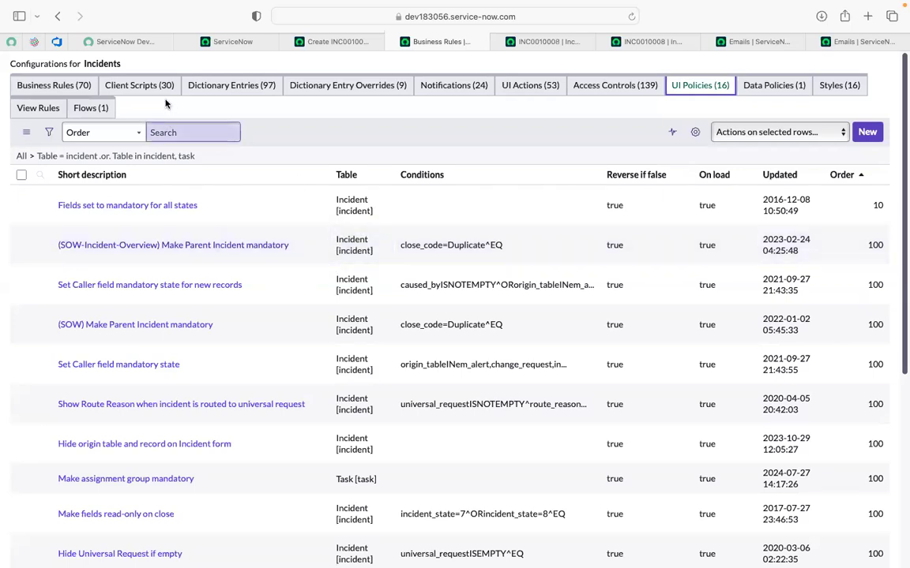
pyautogui.click(62, 96)
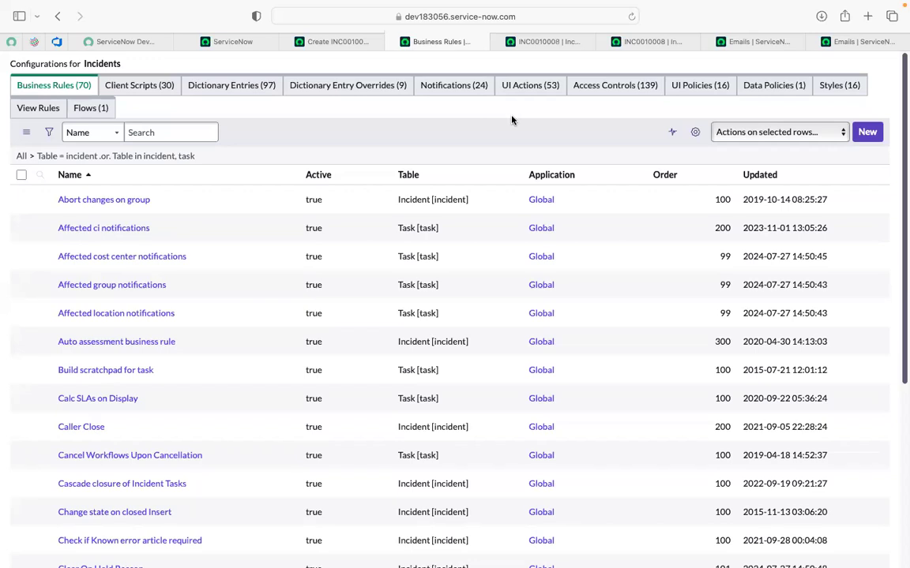
# - Switch to the ServiceNow home page, clear the "emails" filter from the application navigator and close the navigator
pyautogui.click(225, 45)
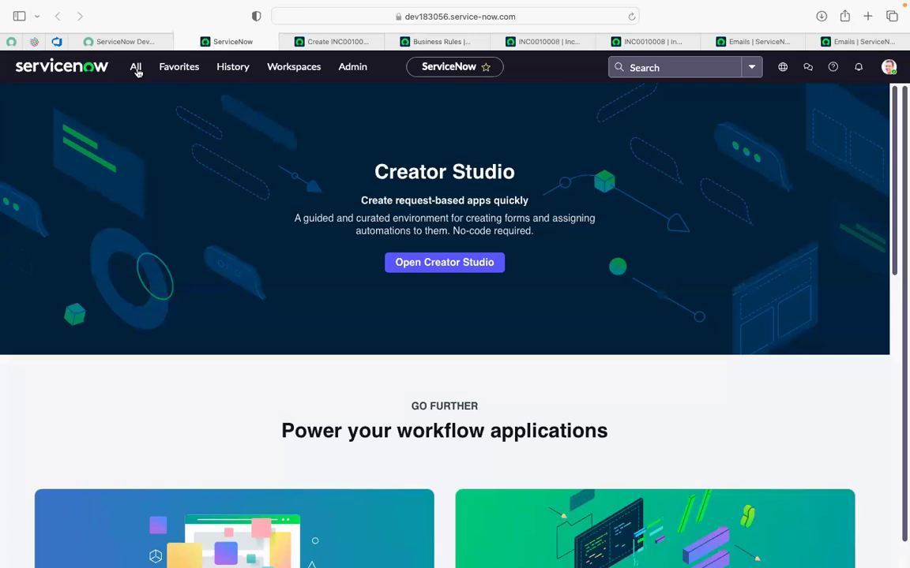
pyautogui.click(136, 69)
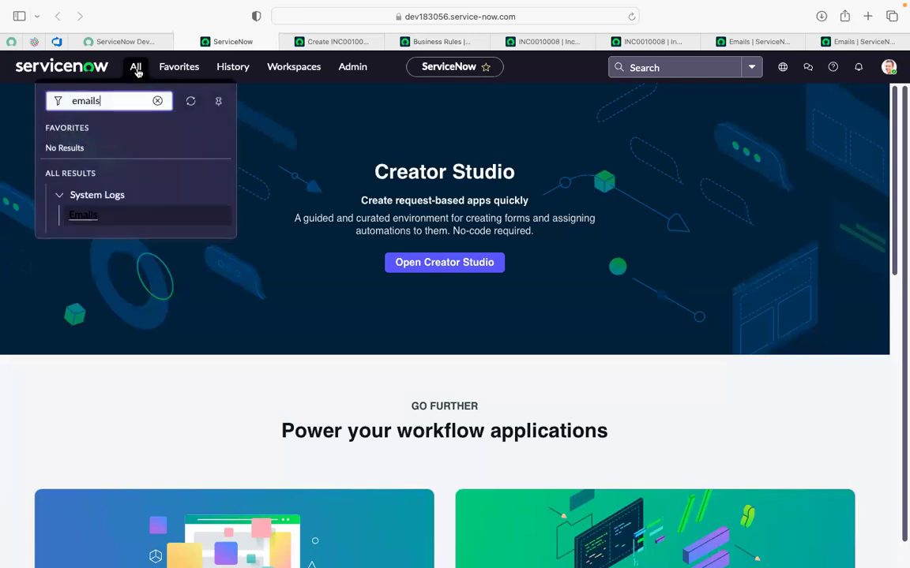
pyautogui.click(157, 101)
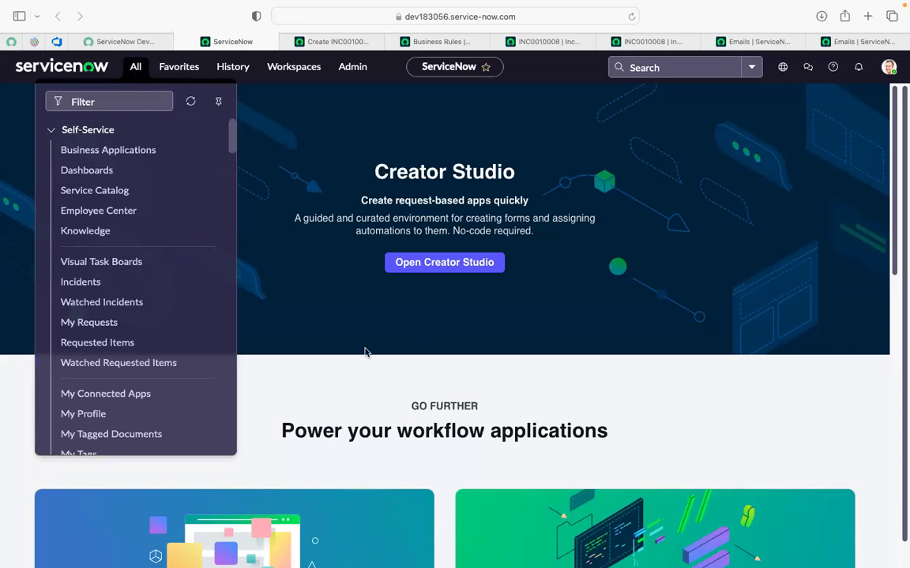
pyautogui.click(314, 342)
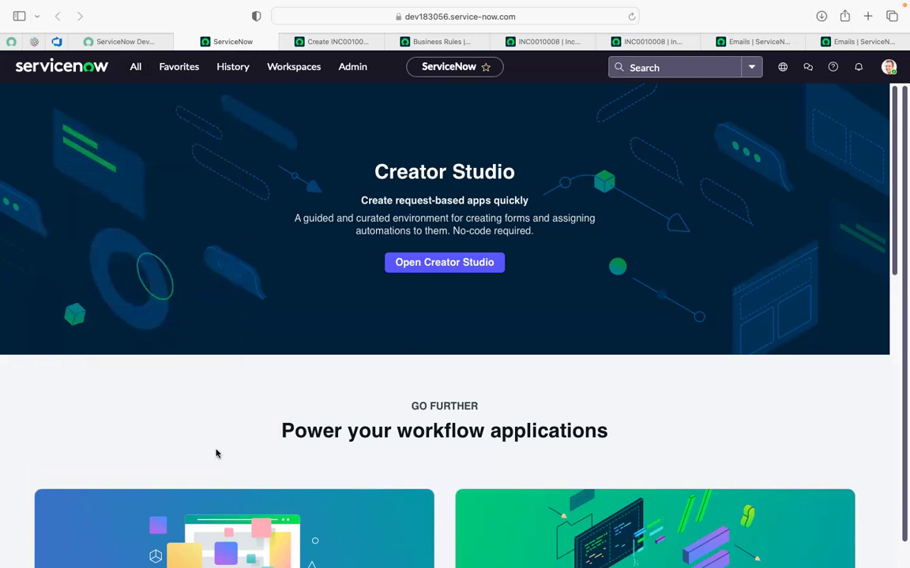